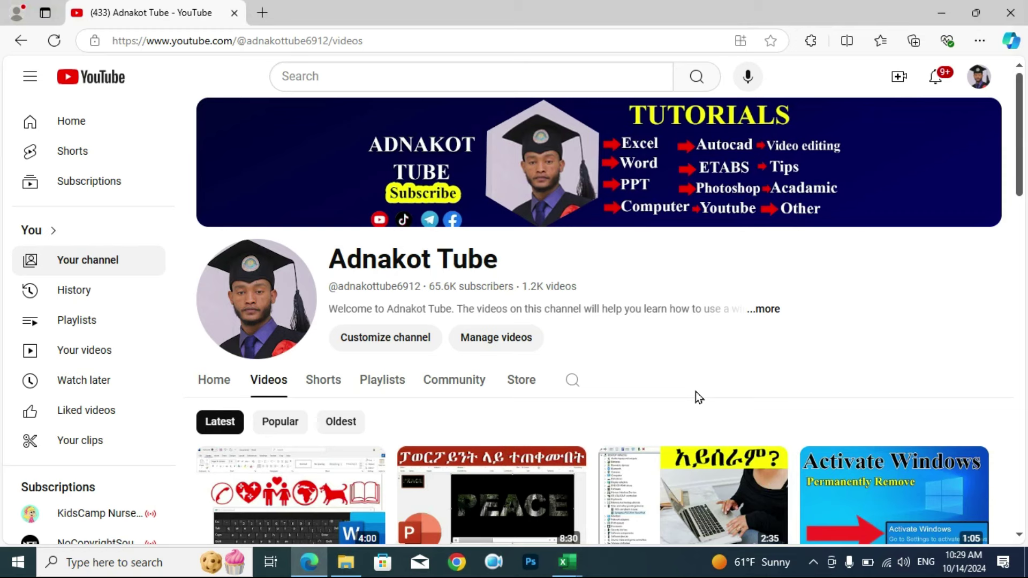
# - Minimize the YouTube browser to reveal the Pivot table.xlsx workbook in Excel
pyautogui.click(940, 11)
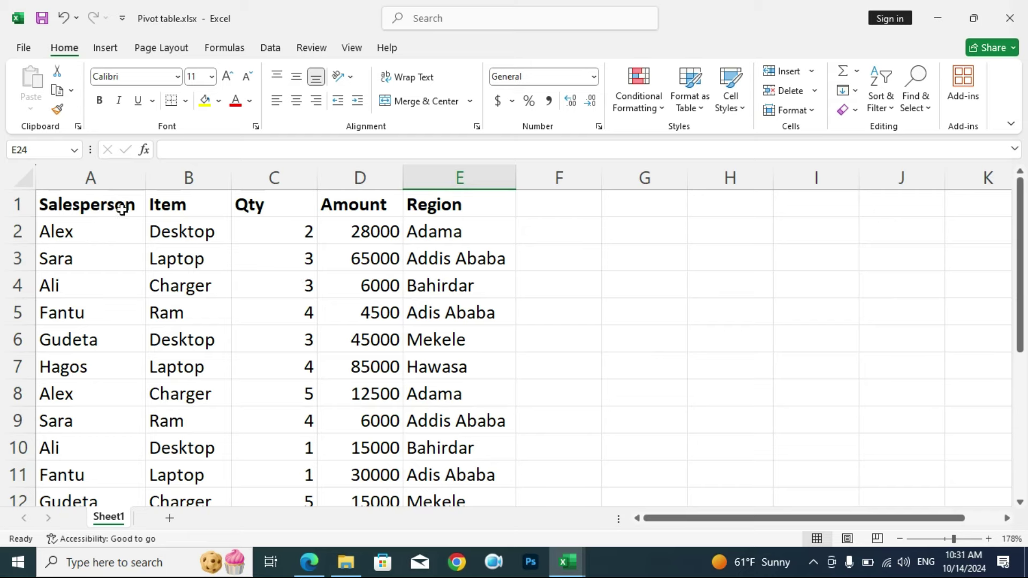
# - Scroll through the Salesperson, Item, Qty, Amount and Region records on Sheet1
pyautogui.scroll(-2, 83, 239)
pyautogui.scroll(-1, 82, 244)
pyautogui.scroll(-1, 81, 268)
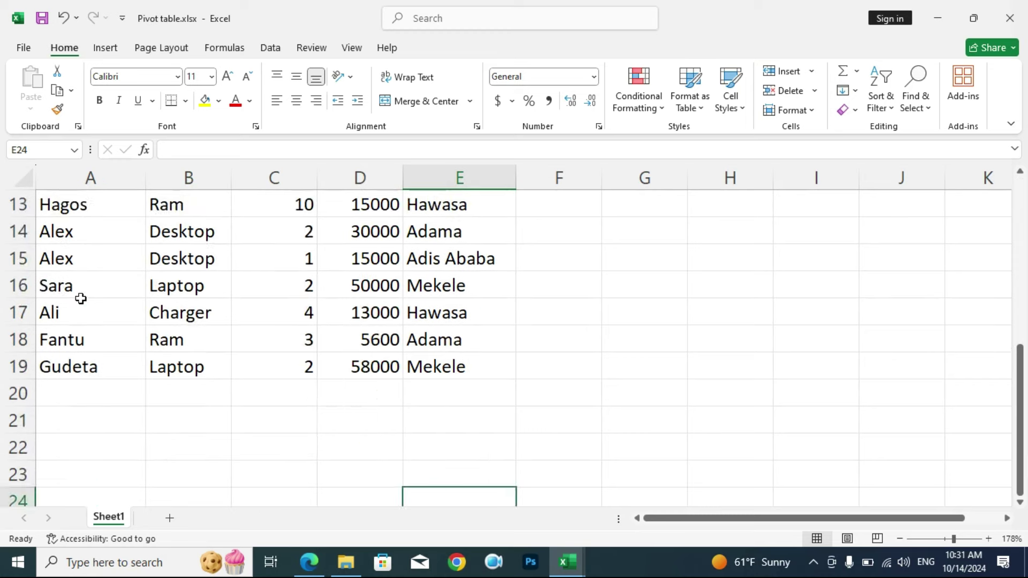
pyautogui.scroll(4, 81, 300)
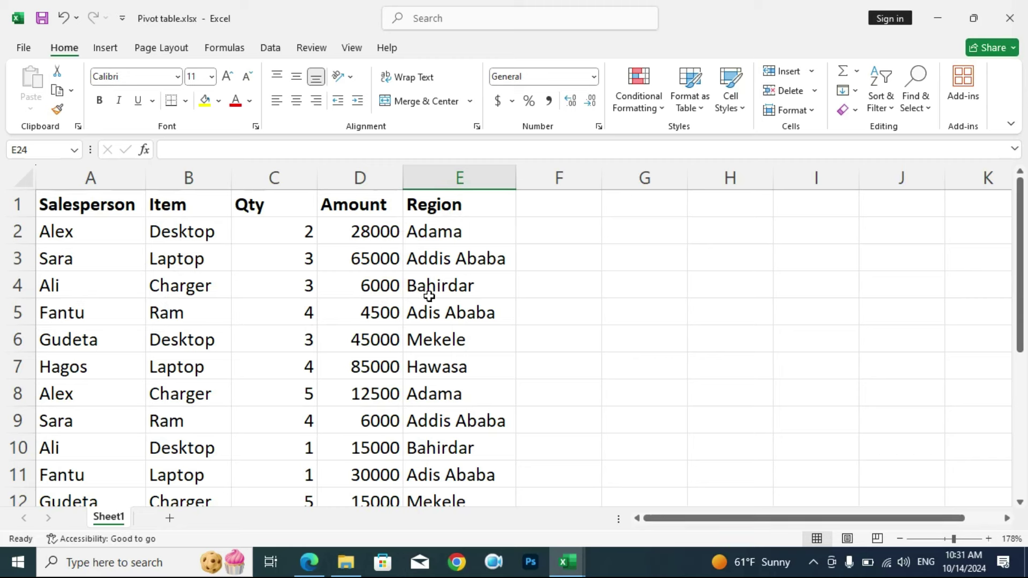
pyautogui.scroll(-3, 423, 305)
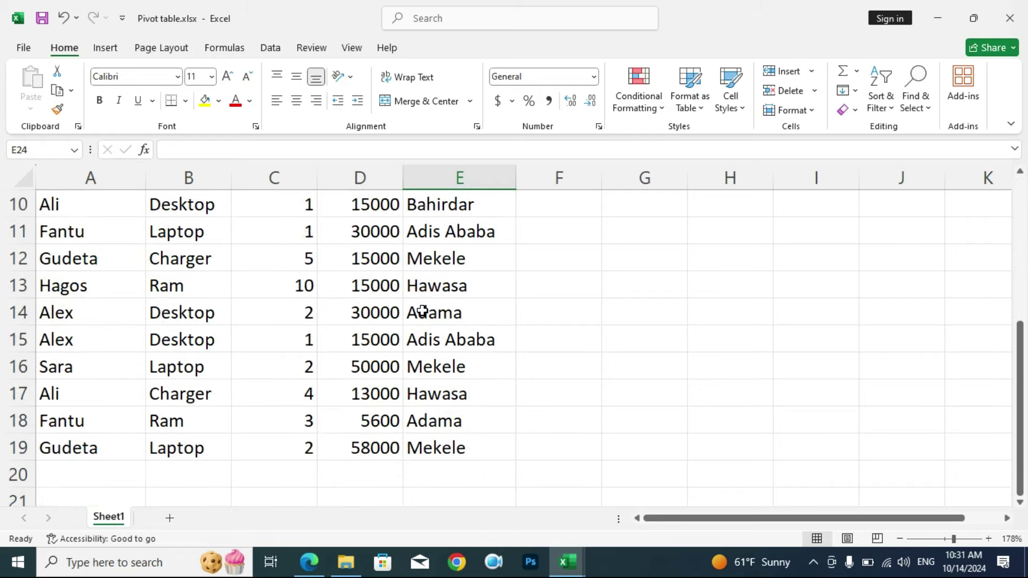
pyautogui.scroll(3, 424, 312)
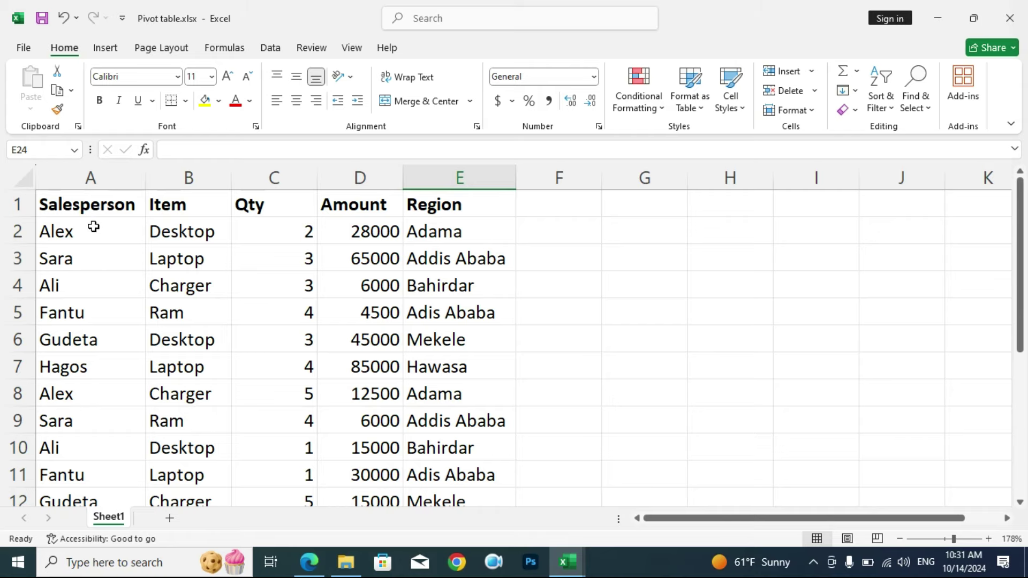
pyautogui.scroll(-1, 111, 338)
pyautogui.scroll(1, 111, 339)
pyautogui.scroll(-1, 184, 436)
pyautogui.scroll(-2, 185, 436)
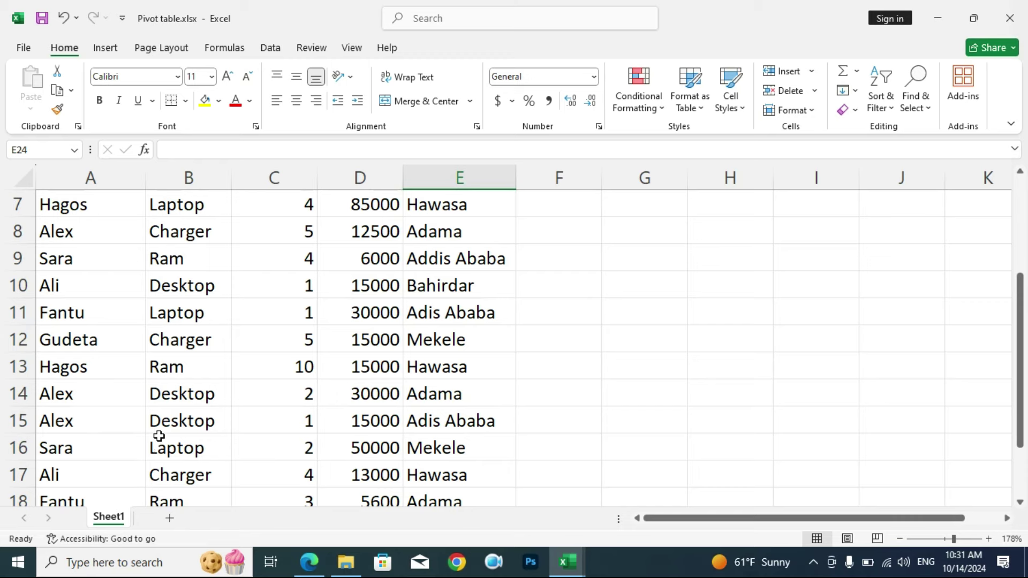
pyautogui.scroll(-3, 158, 434)
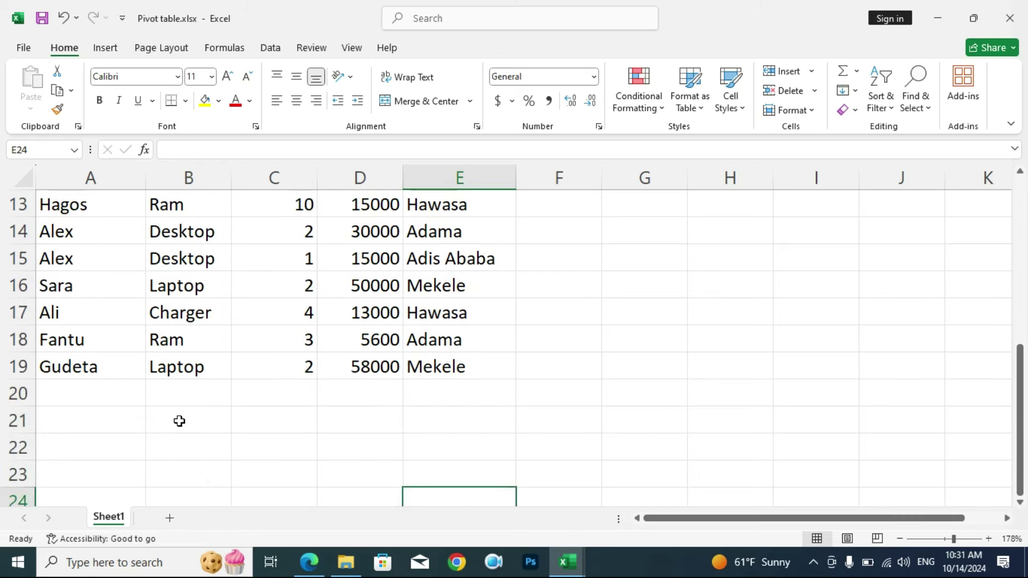
# - Select a cell inside the sales data and bring up the Insert ribbon
pyautogui.click(78, 394)
pyautogui.scroll(2, 245, 365)
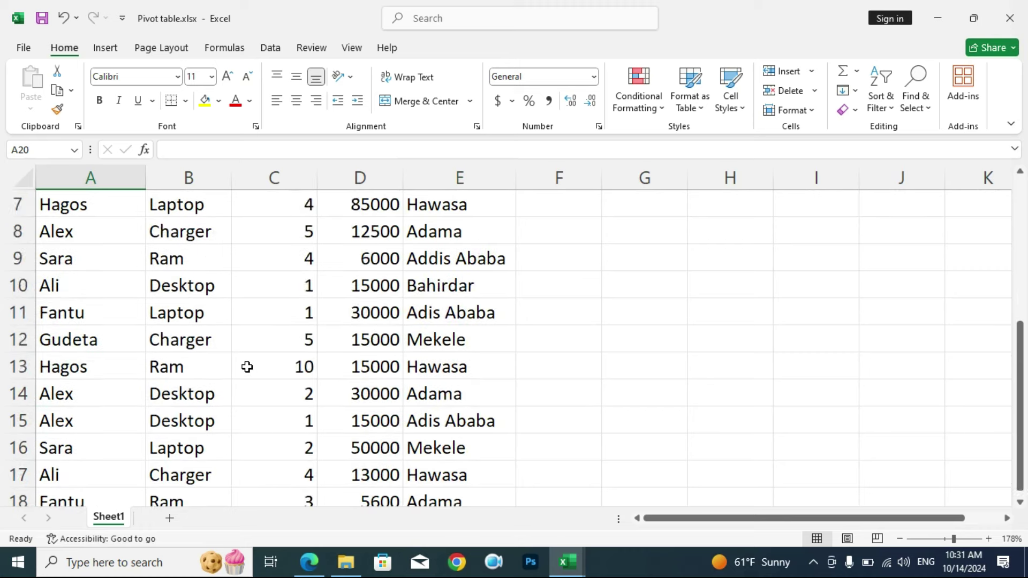
pyautogui.scroll(2, 246, 367)
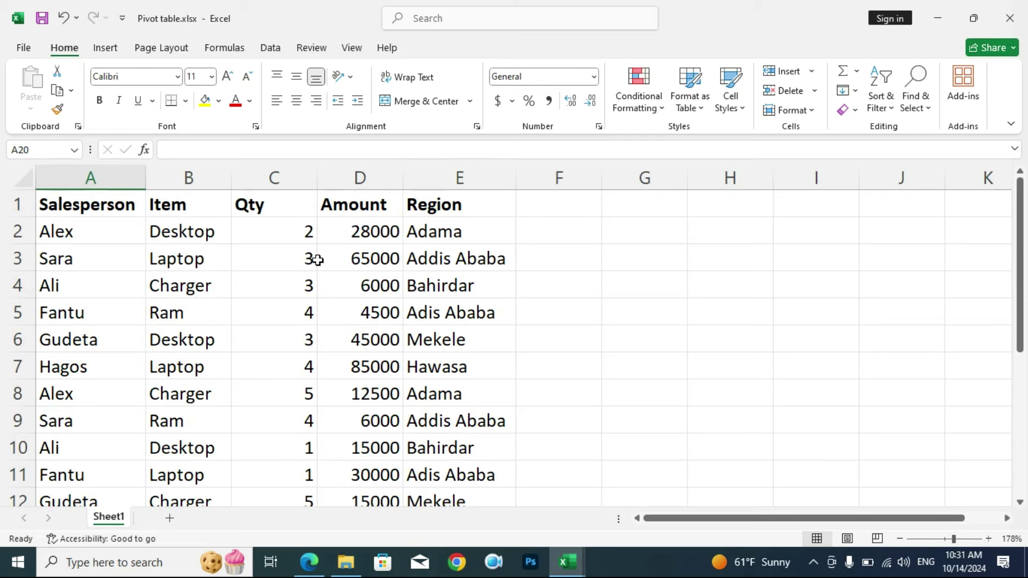
pyautogui.click(174, 260)
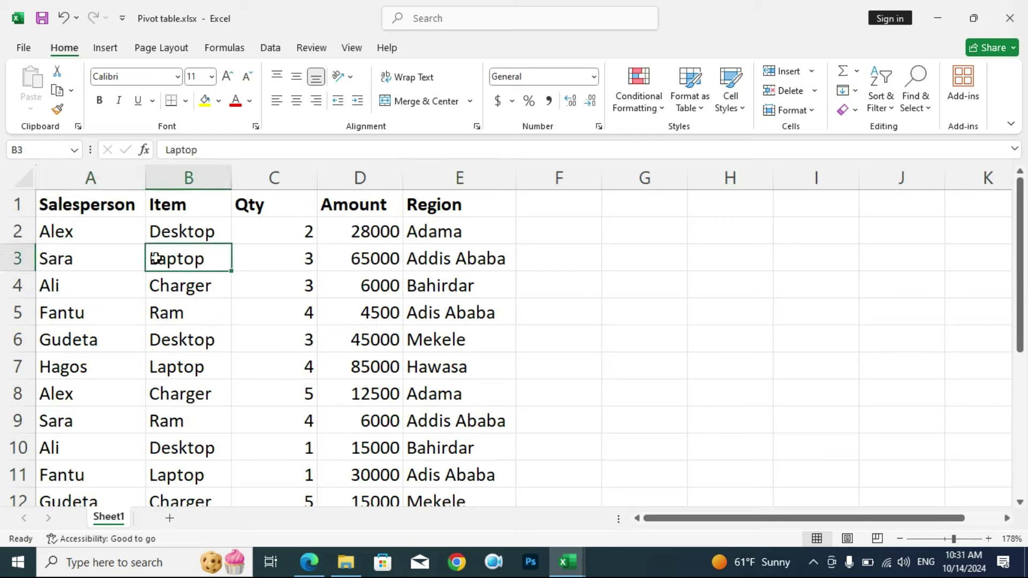
pyautogui.click(96, 259)
pyautogui.click(223, 274)
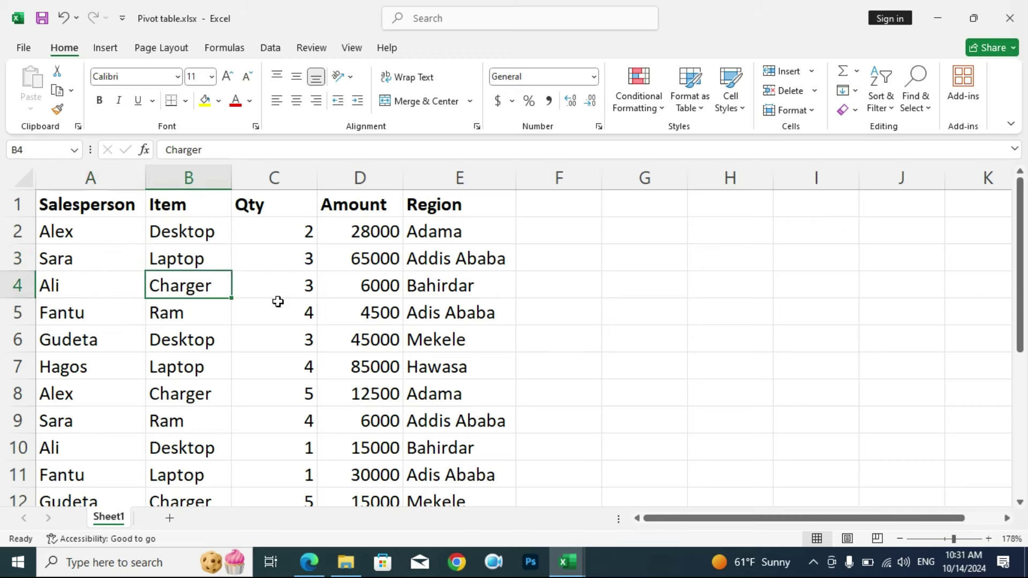
pyautogui.click(117, 58)
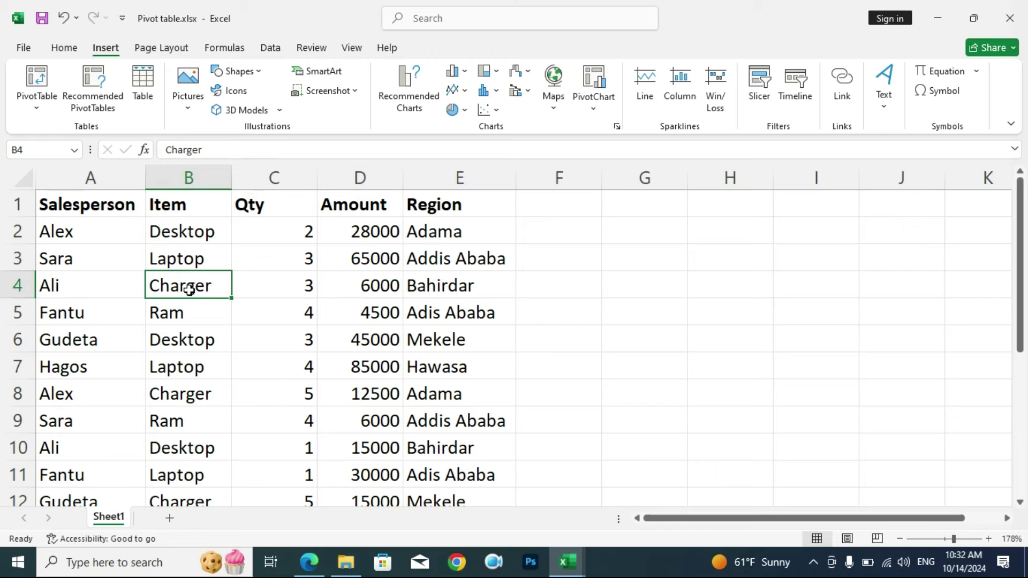
# - Convert range $A$1:$E$19 into a table with 'My table has headers' checked
pyautogui.click(149, 94)
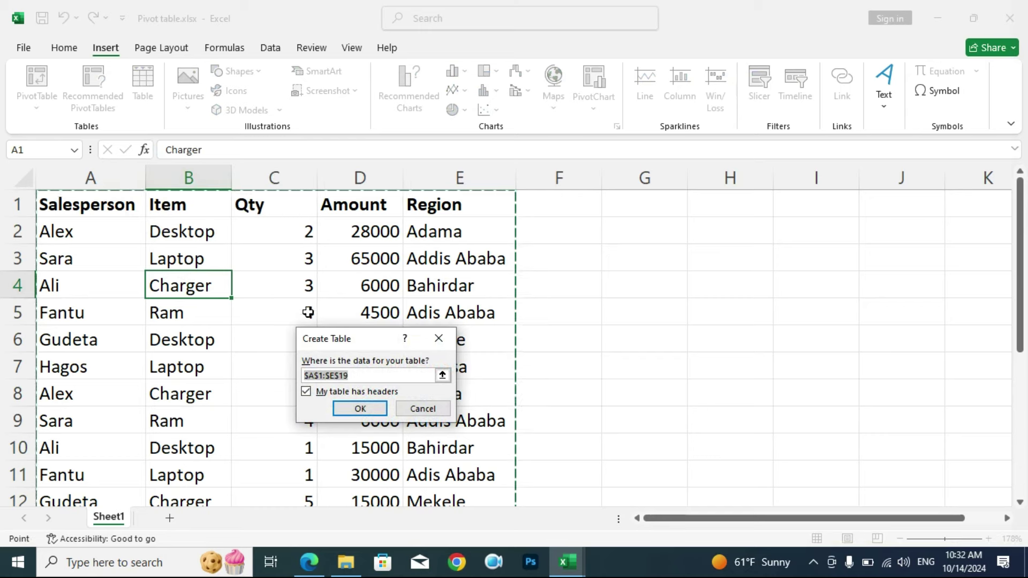
pyautogui.moveTo(365, 345); pyautogui.dragTo(324, 294)
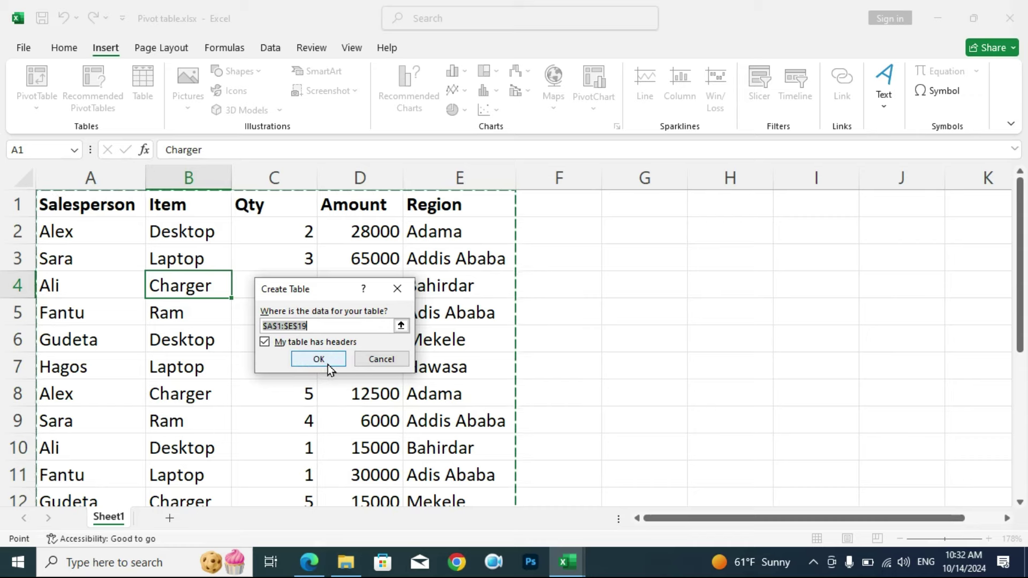
pyautogui.click(327, 367)
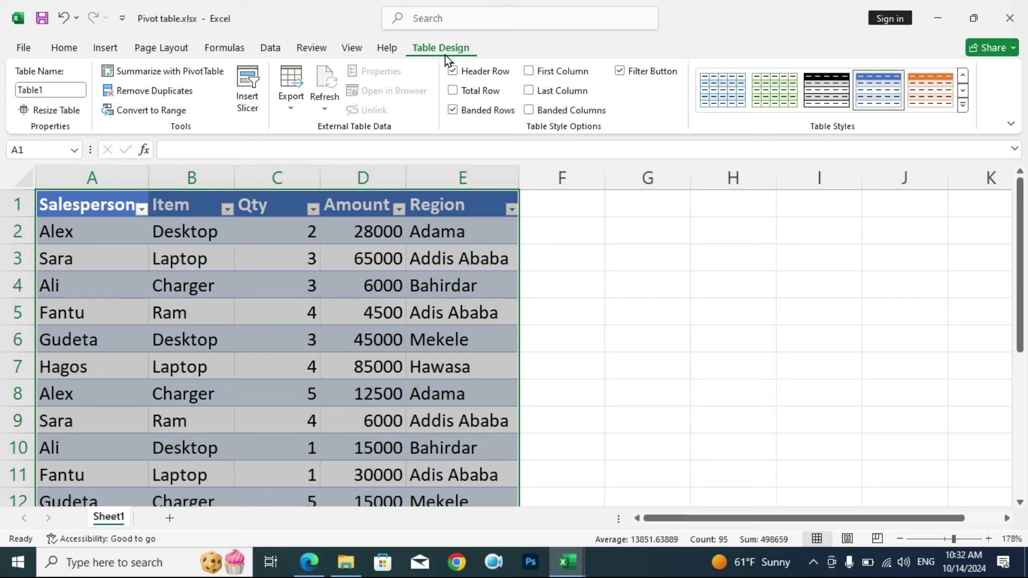
# - Insert a PivotTable from Table/Range using Table1, placed on a New Worksheet
pyautogui.click(182, 80)
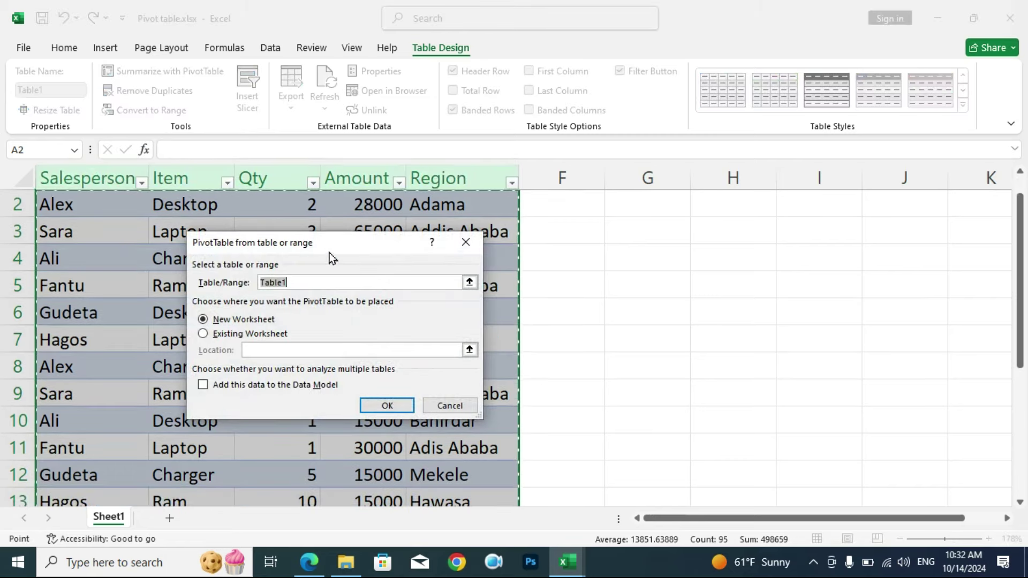
pyautogui.moveTo(329, 252); pyautogui.dragTo(387, 220)
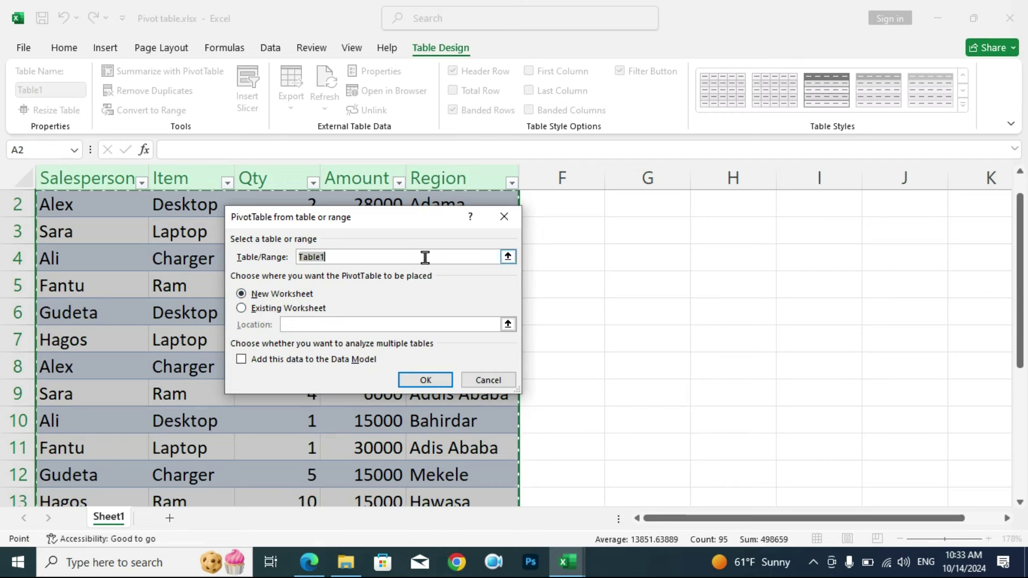
pyautogui.click(505, 218)
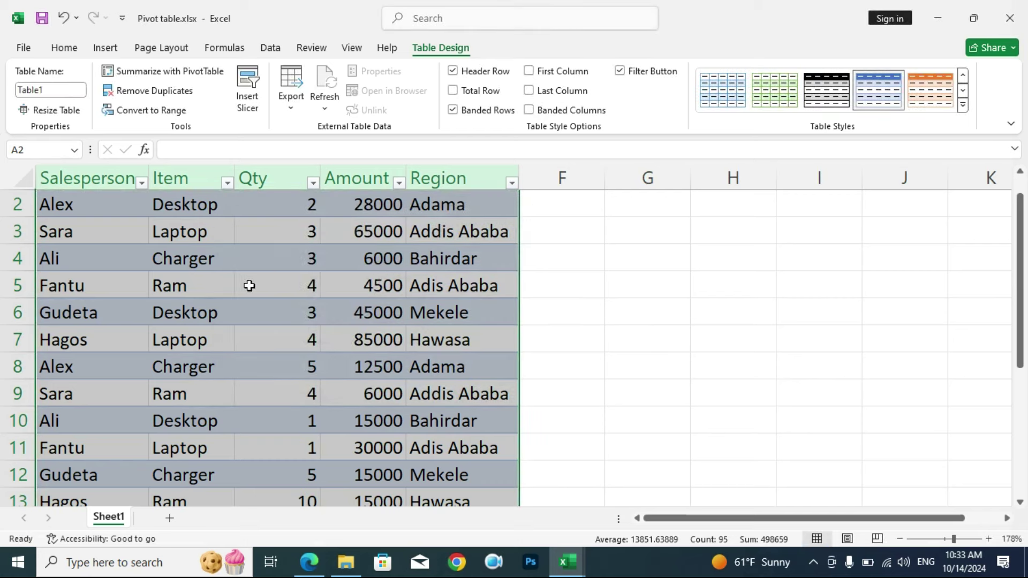
pyautogui.click(249, 286)
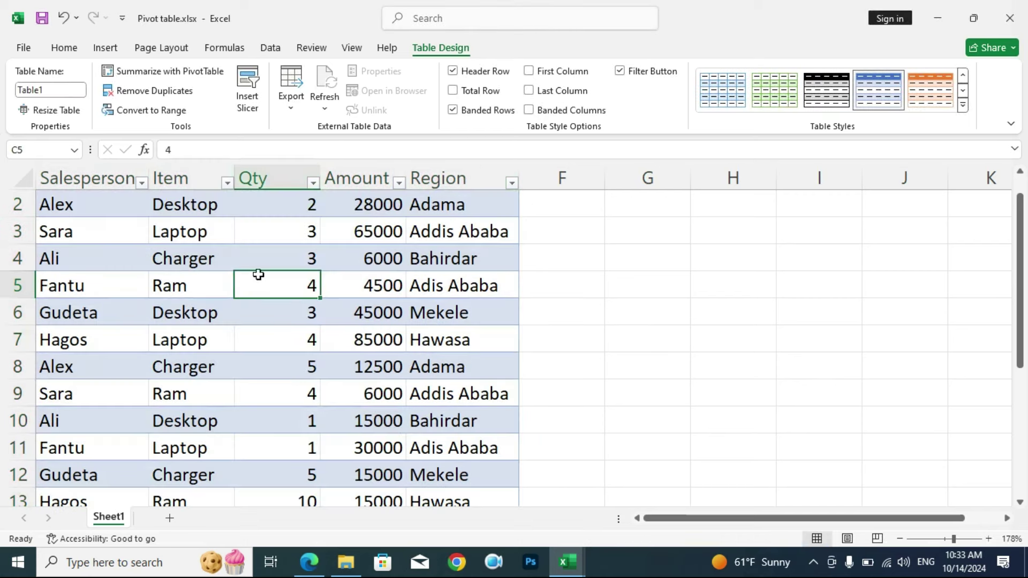
pyautogui.click(205, 283)
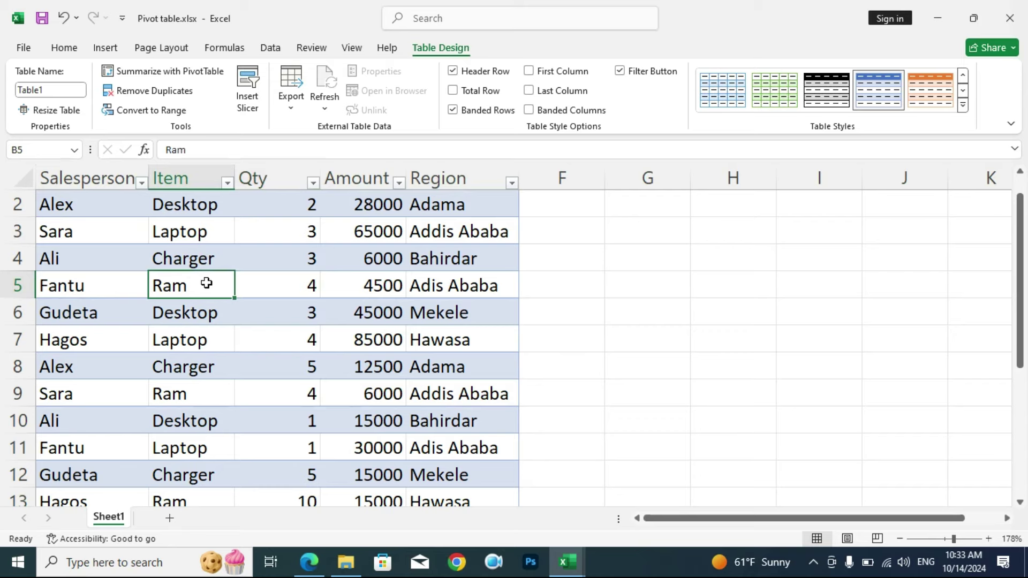
pyautogui.click(108, 51)
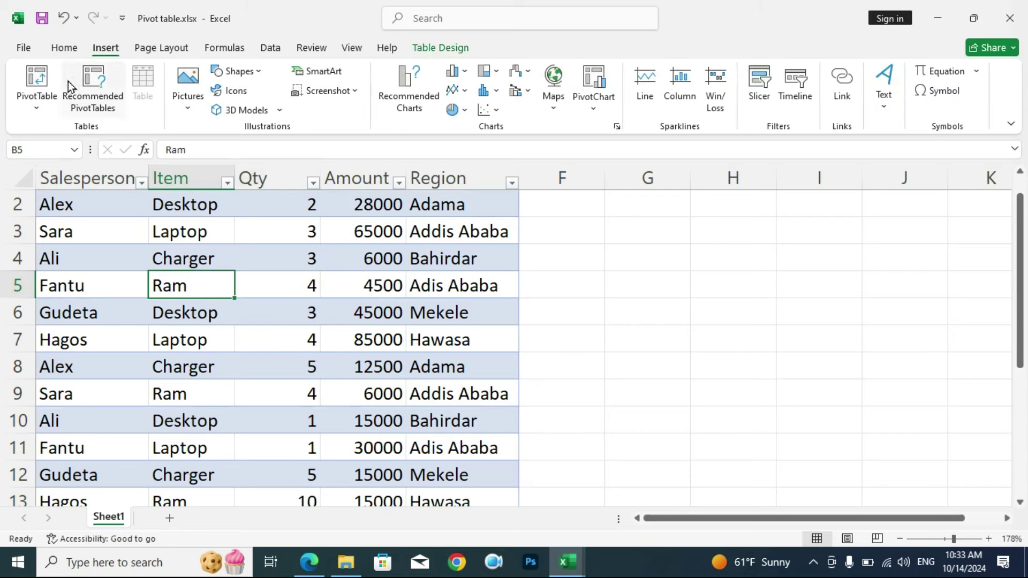
pyautogui.click(38, 110)
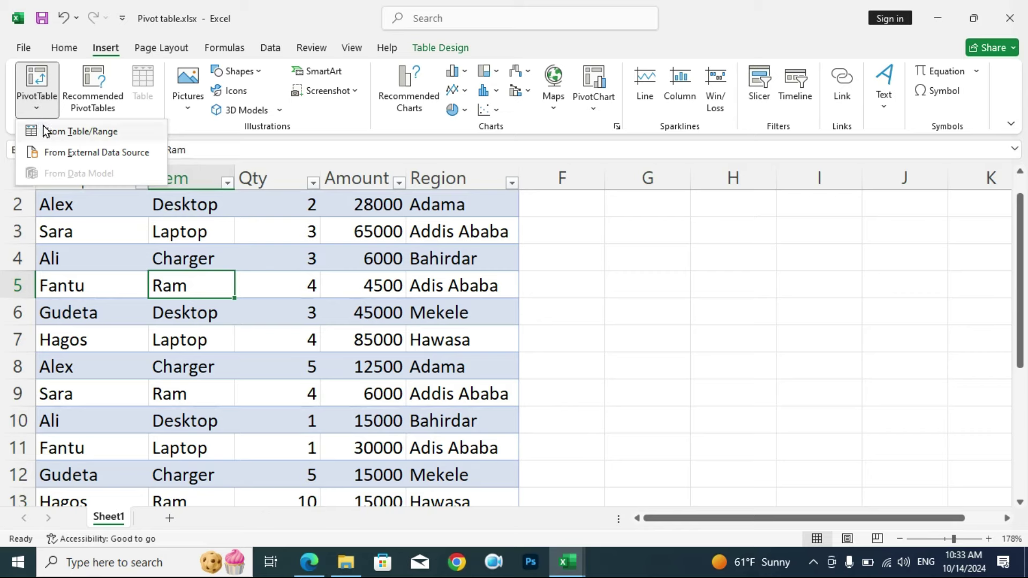
pyautogui.click(105, 134)
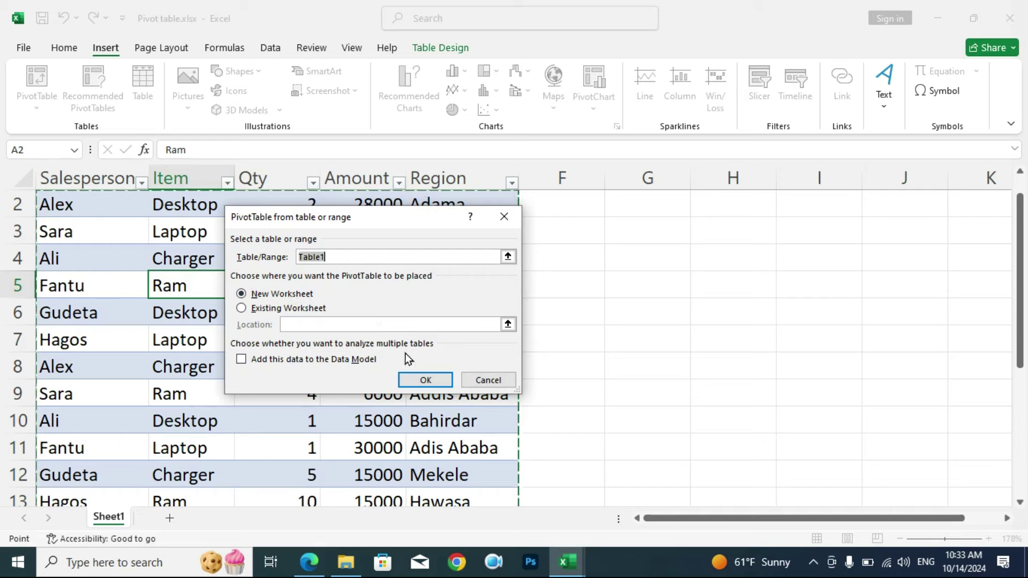
pyautogui.click(436, 383)
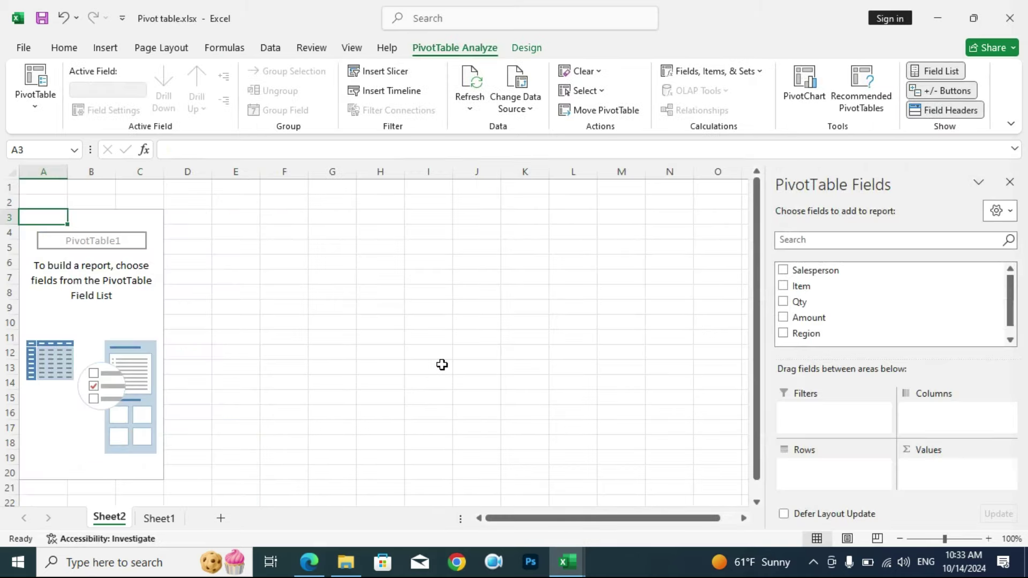
# - Compare the Sheet1 source data with the empty PivotTable on Sheet2
pyautogui.click(170, 522)
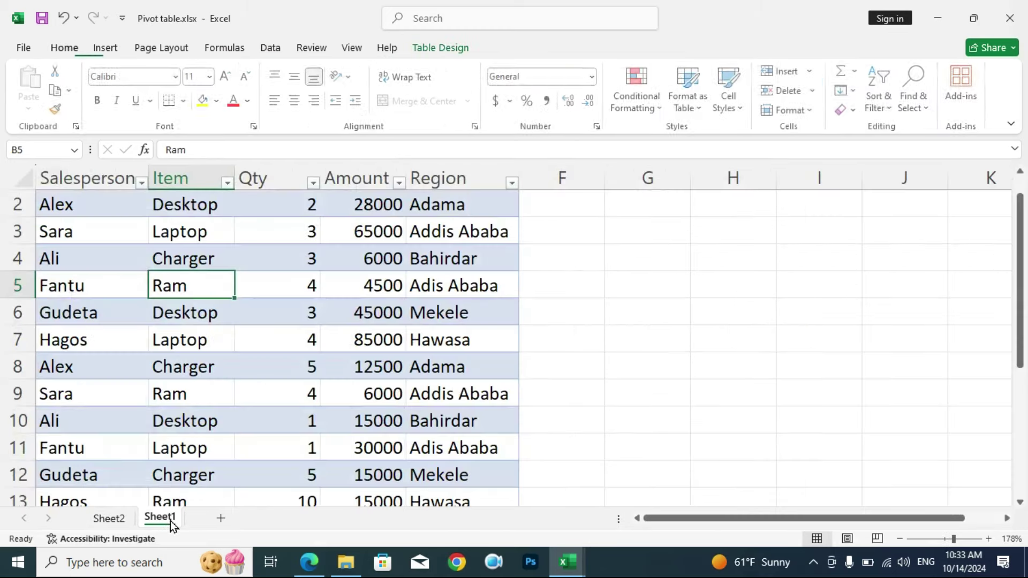
pyautogui.click(114, 520)
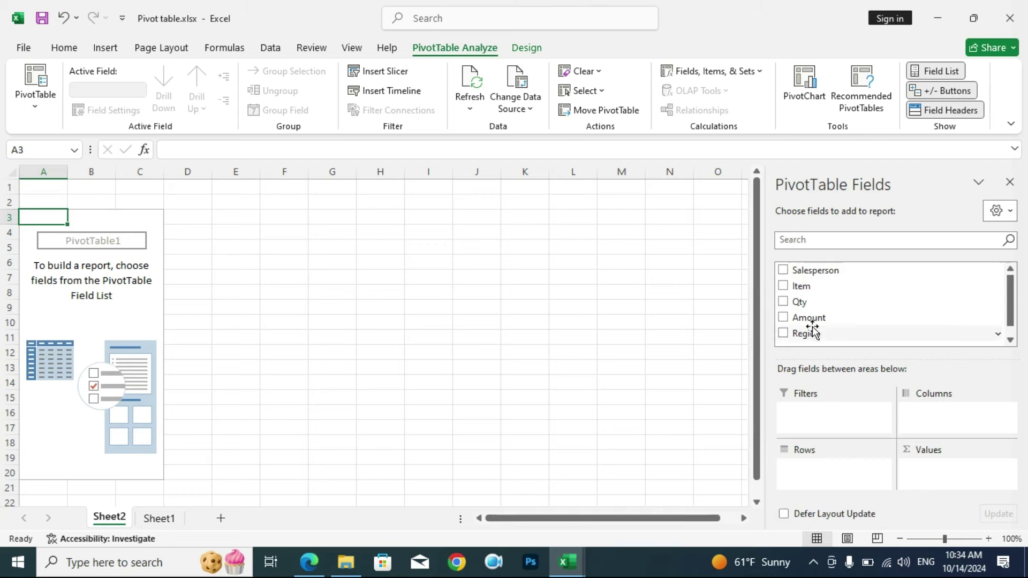
pyautogui.click(154, 520)
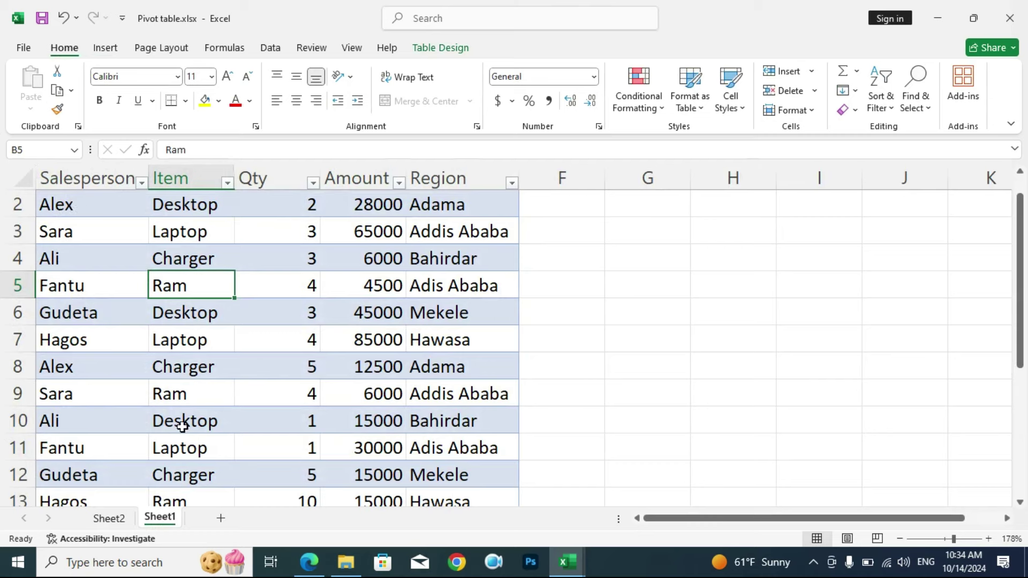
pyautogui.click(110, 518)
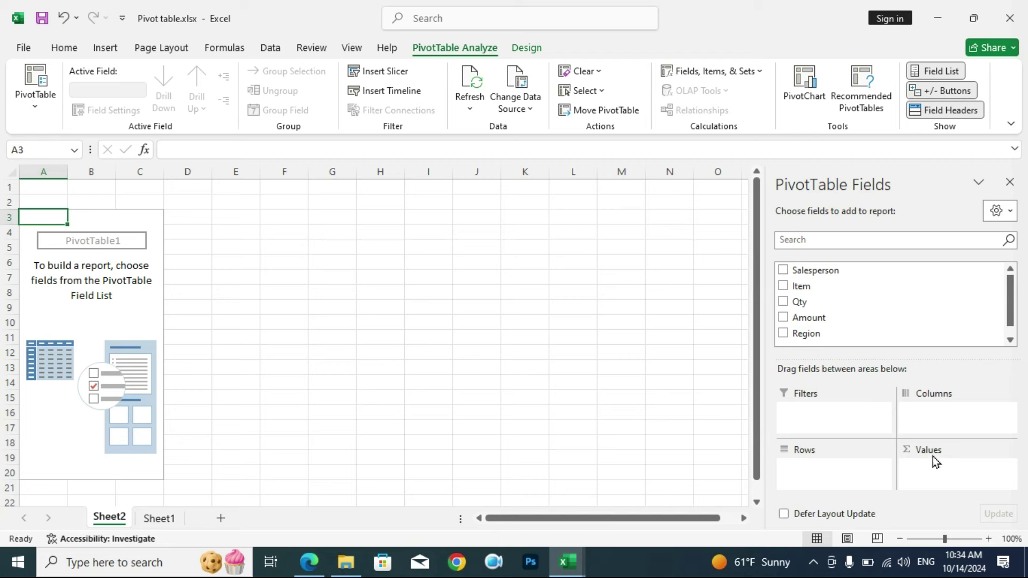
# - Show the PivotTable Fields list and check Salesperson to list salespeople as rows
pyautogui.click(422, 274)
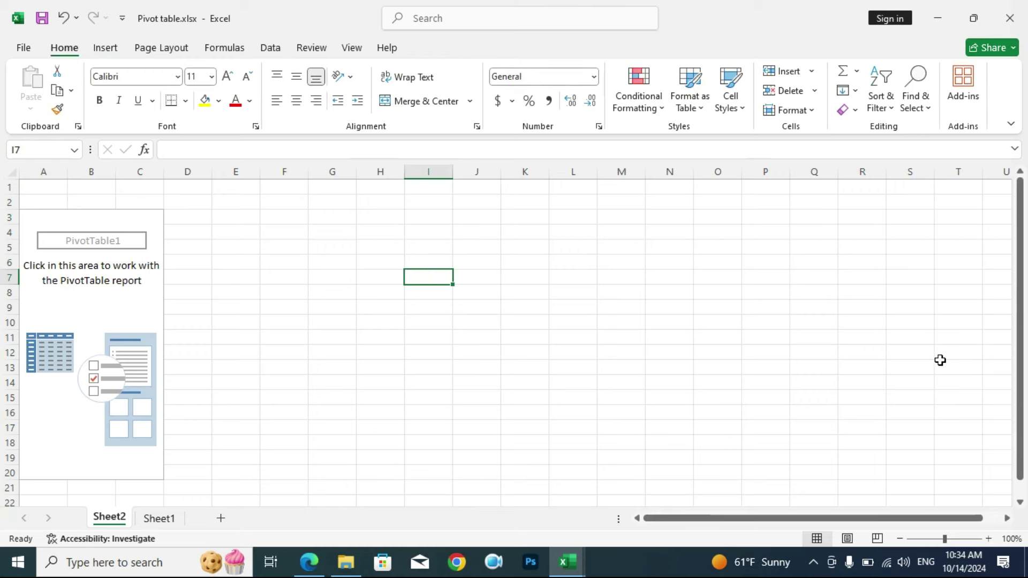
pyautogui.click(101, 298)
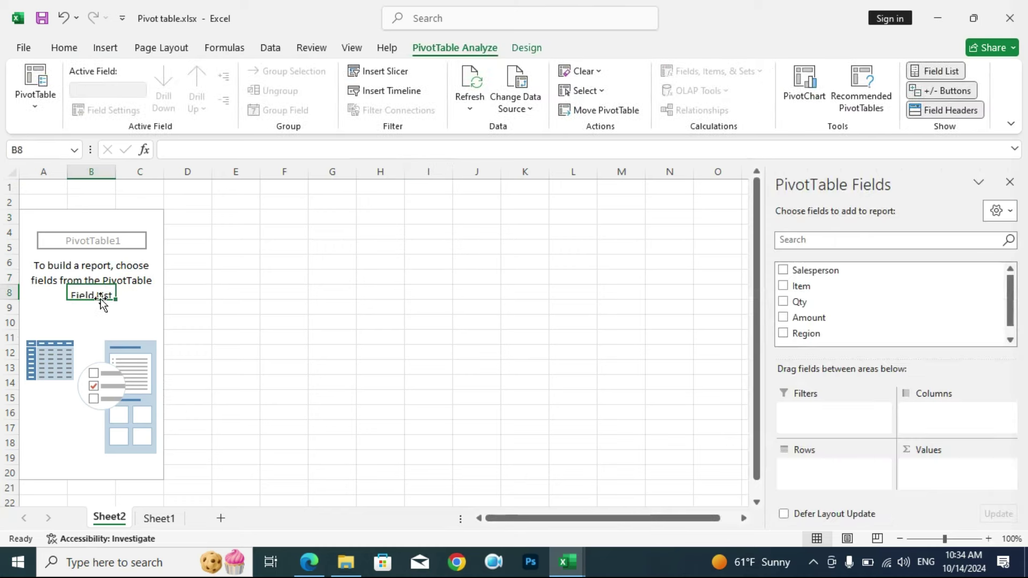
pyautogui.click(363, 289)
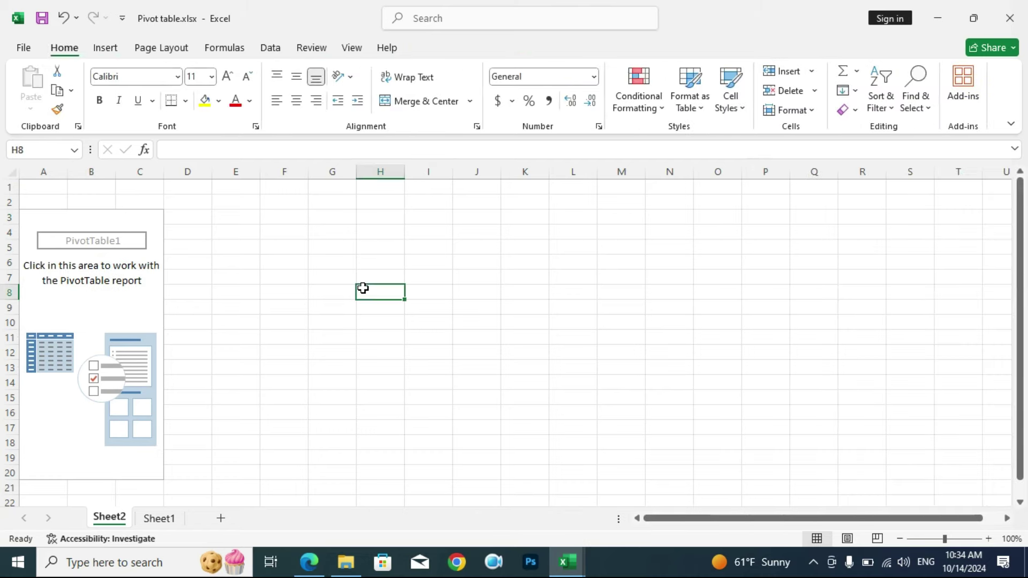
pyautogui.click(111, 307)
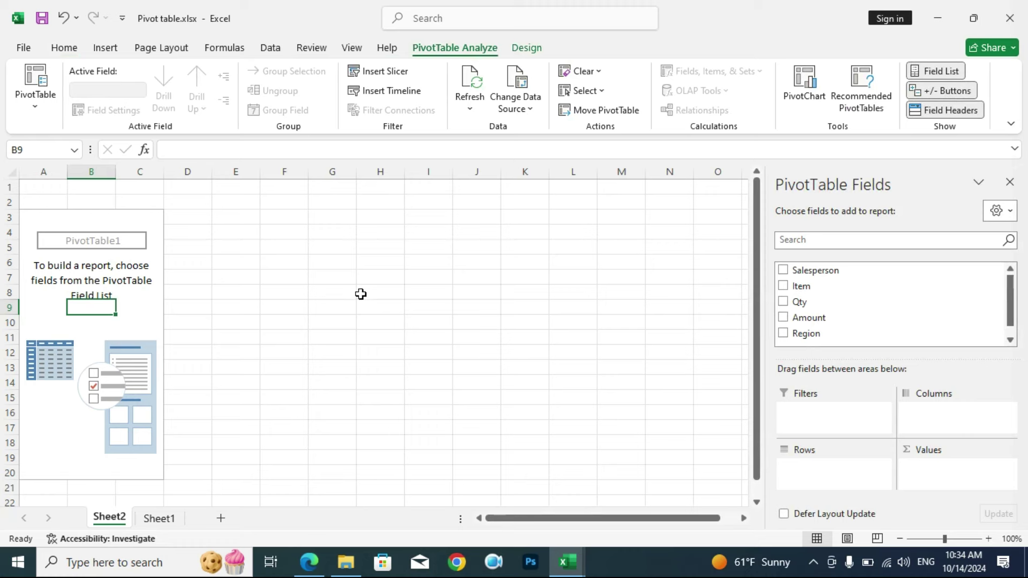
pyautogui.click(783, 270)
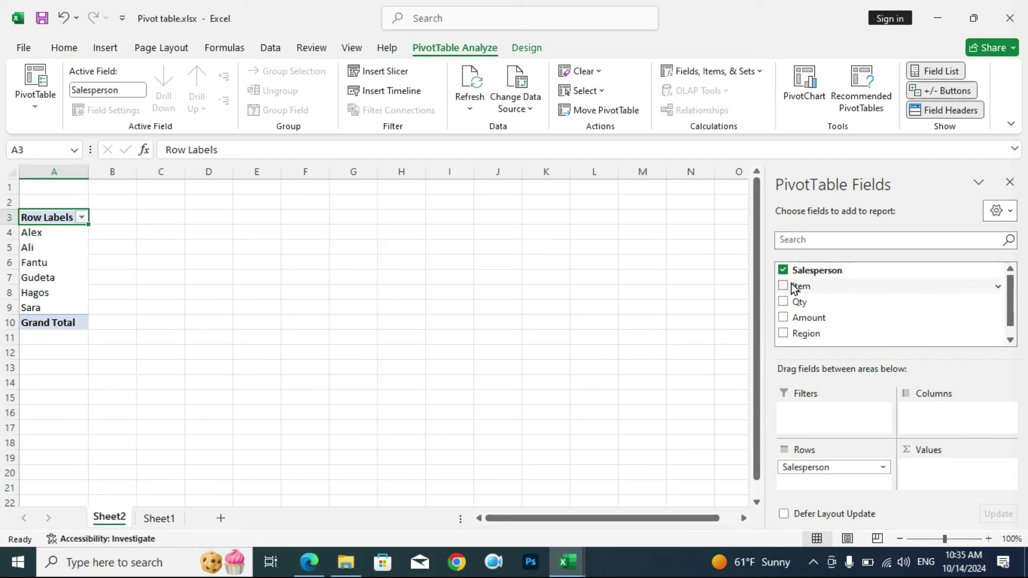
# - Try Salesperson in the Columns area, then Rows, then remove it from the pivot
pyautogui.click(783, 270)
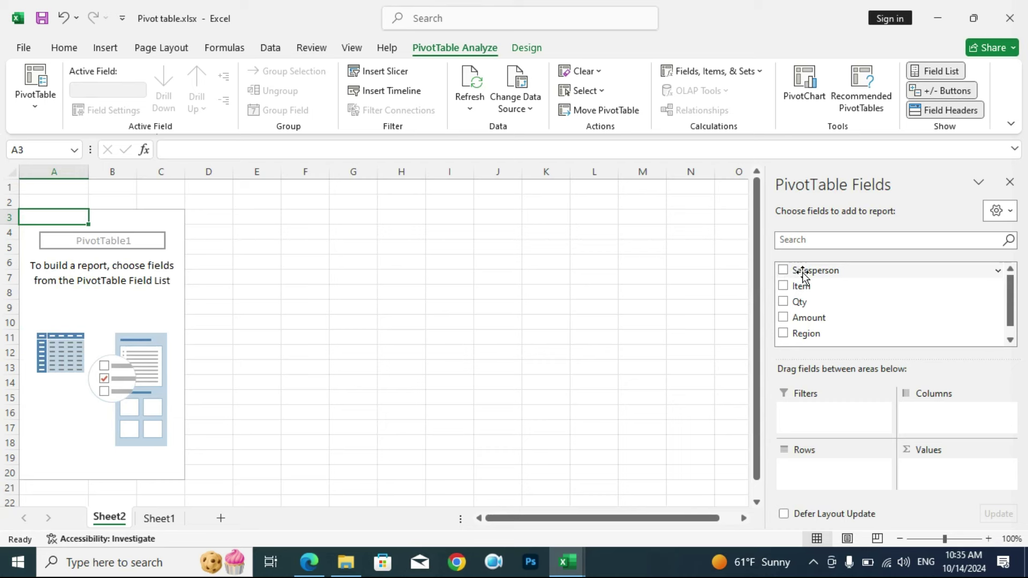
pyautogui.moveTo(803, 275)
pyautogui.mouseDown()
pyautogui.moveTo(803, 361)
pyautogui.moveTo(948, 415)
pyautogui.mouseUp()
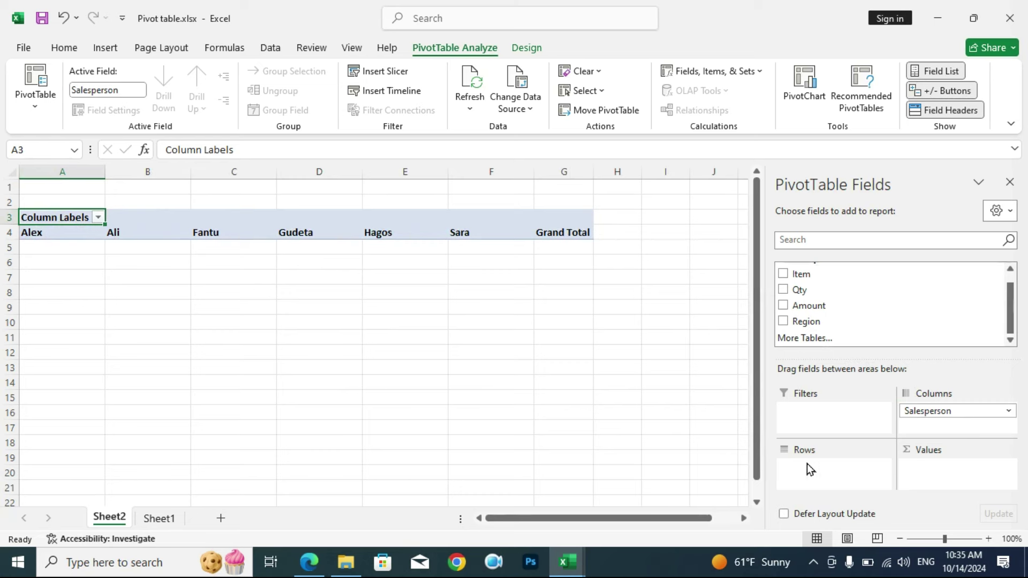
pyautogui.moveTo(919, 415); pyautogui.dragTo(802, 464)
pyautogui.moveTo(803, 465); pyautogui.dragTo(802, 465)
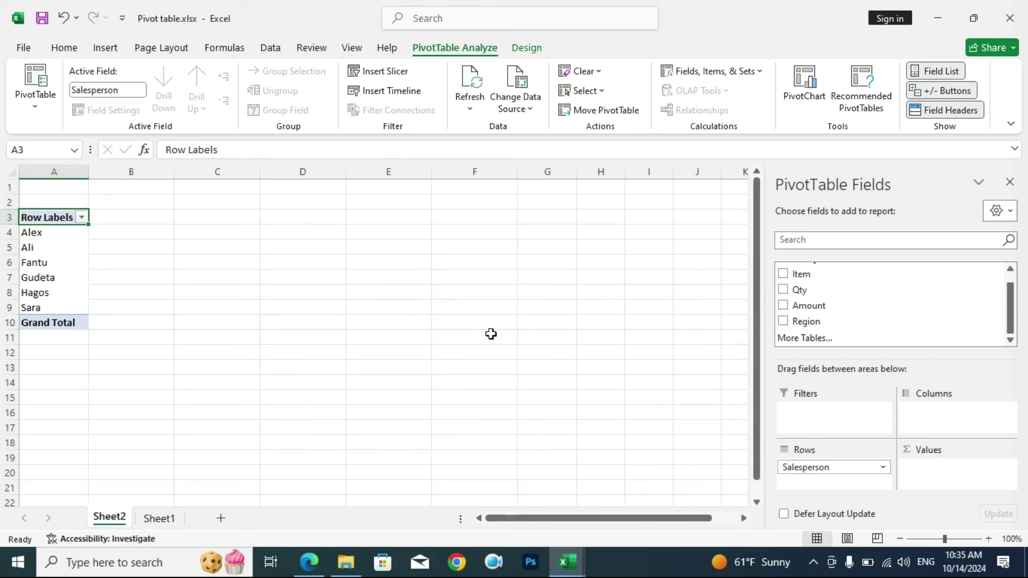
pyautogui.moveTo(796, 467); pyautogui.dragTo(688, 420)
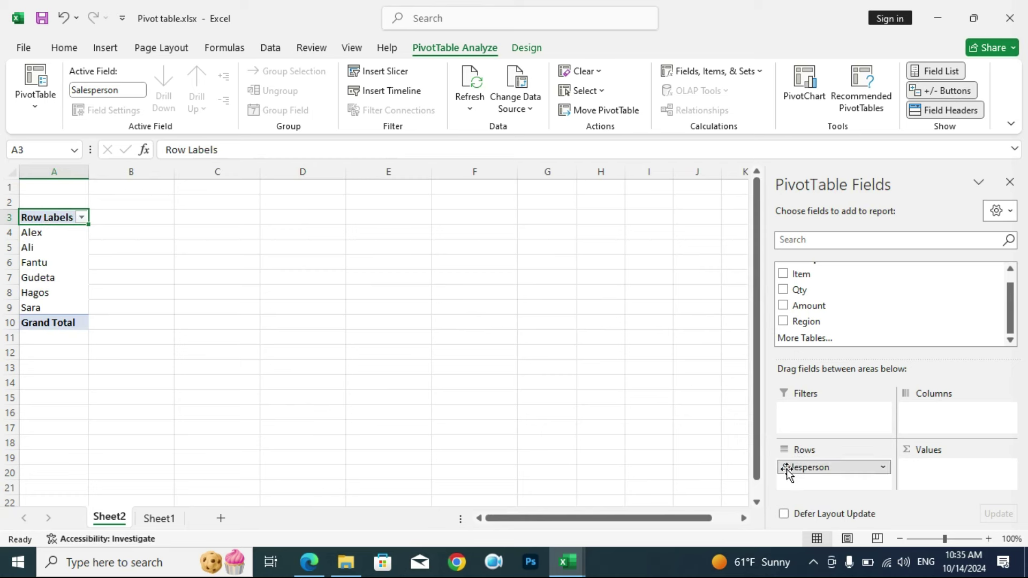
pyautogui.moveTo(688, 419); pyautogui.dragTo(687, 411)
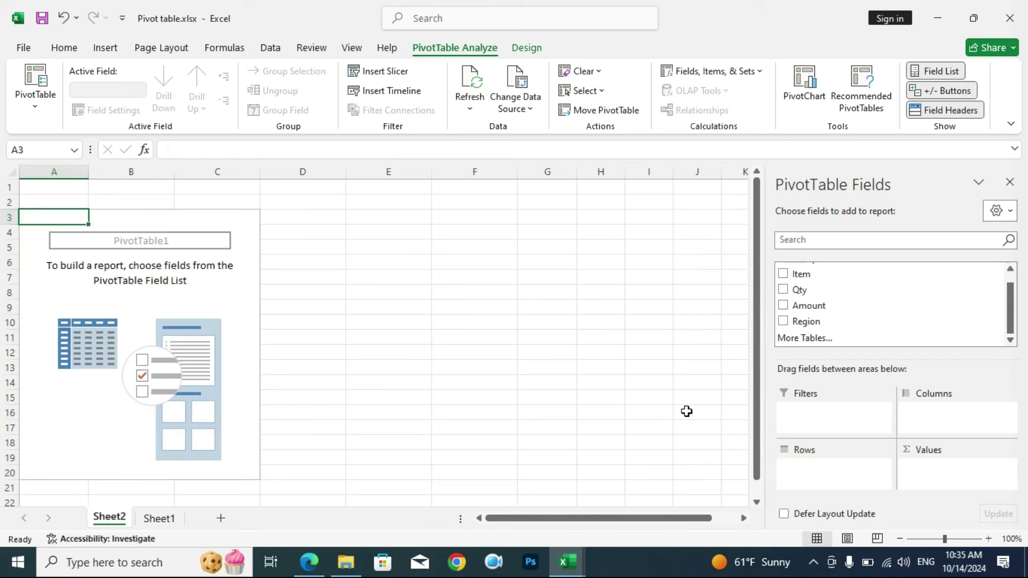
# - Drag Salesperson into Rows, listing Alex, Ali, Fantu, Gudeta, Hagos and Sara
pyautogui.click(1011, 270)
pyautogui.scroll(-1, 1012, 276)
pyautogui.scroll(1, 1013, 286)
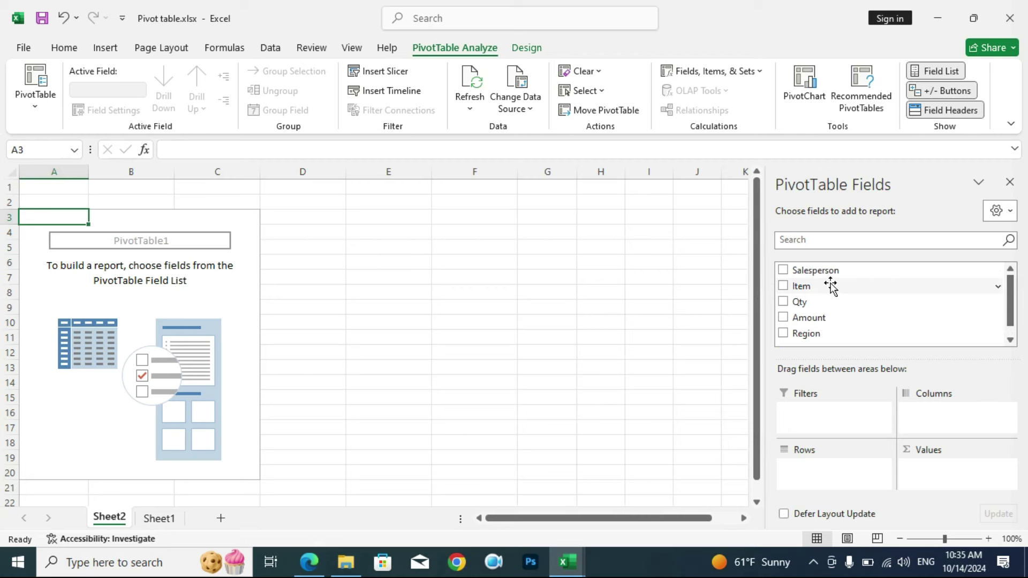
pyautogui.moveTo(808, 277); pyautogui.dragTo(806, 469)
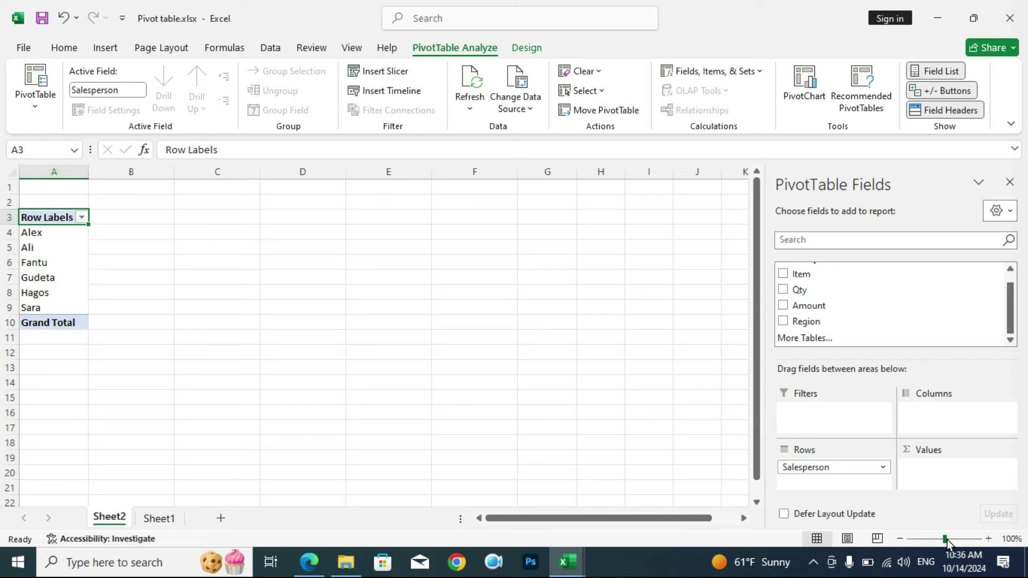
# - Zoom to 130%, review the Sheet1 sales rows, and return to the Sheet2 pivot
pyautogui.moveTo(946, 540); pyautogui.dragTo(952, 540)
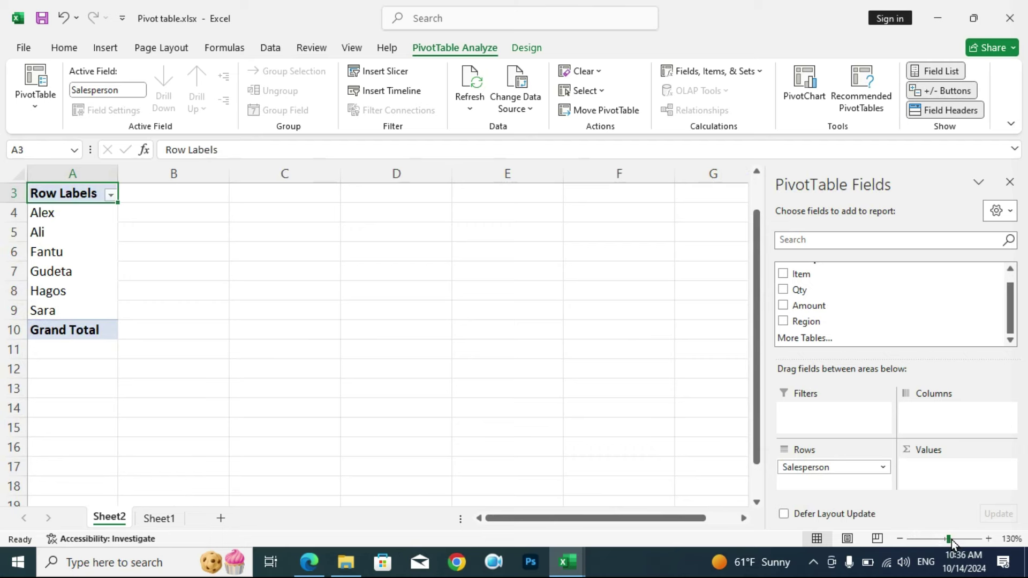
pyautogui.scroll(1, 659, 476)
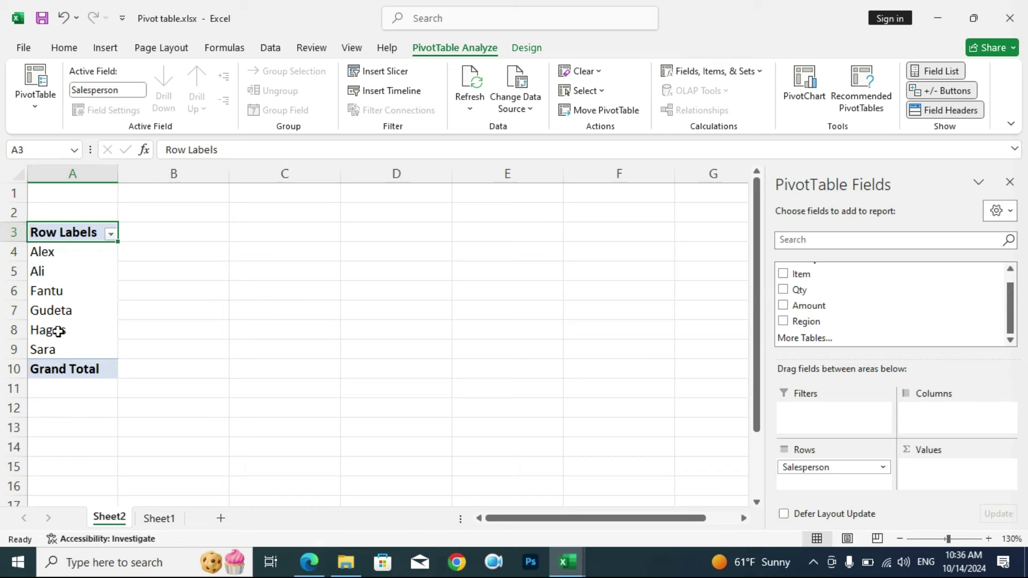
pyautogui.click(159, 518)
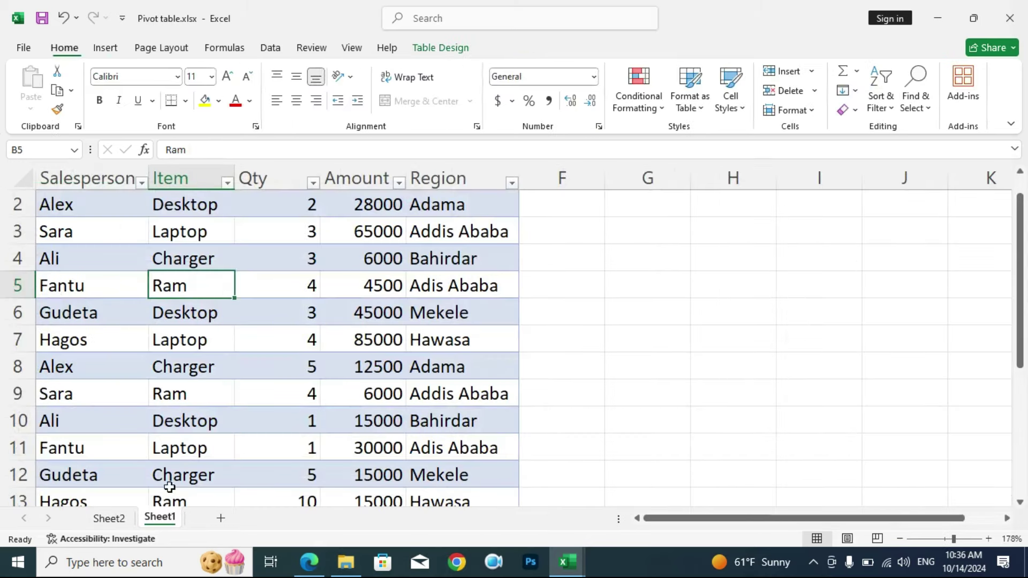
pyautogui.scroll(1, 95, 238)
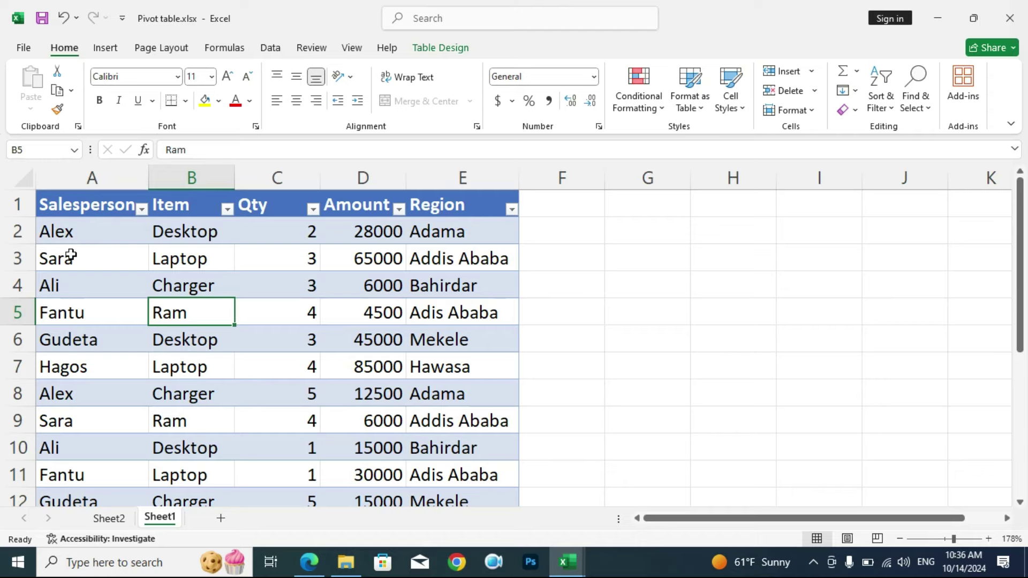
pyautogui.scroll(-3, 84, 246)
pyautogui.scroll(-1, 82, 268)
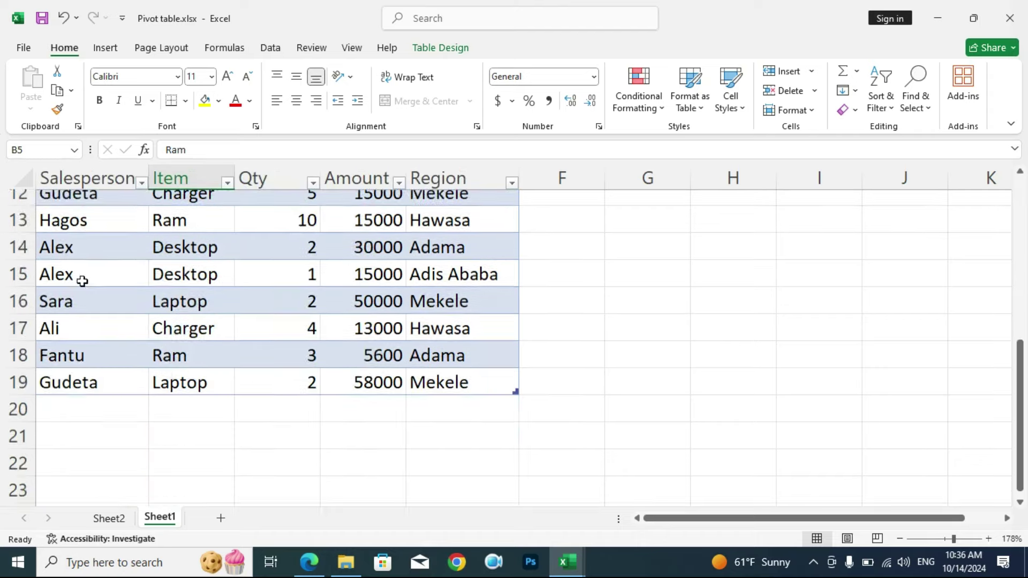
pyautogui.scroll(2, 82, 284)
pyautogui.scroll(1, 79, 300)
pyautogui.click(109, 517)
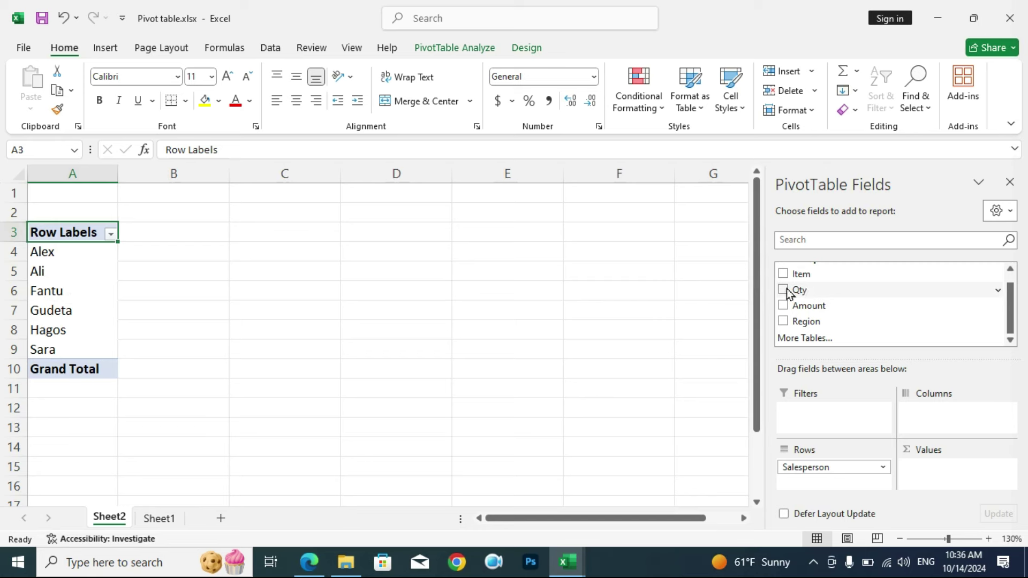
# - Add Qty and Amount to Values, then remove Sum of Qty, leaving Sum of Amount 498600
pyautogui.moveTo(786, 295); pyautogui.dragTo(812, 391)
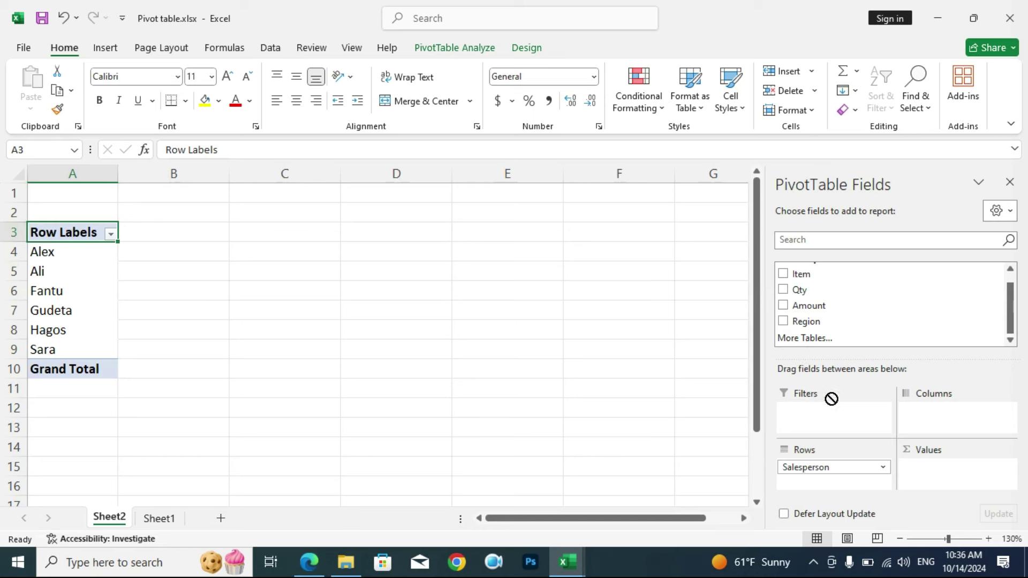
pyautogui.moveTo(812, 392); pyautogui.dragTo(945, 473)
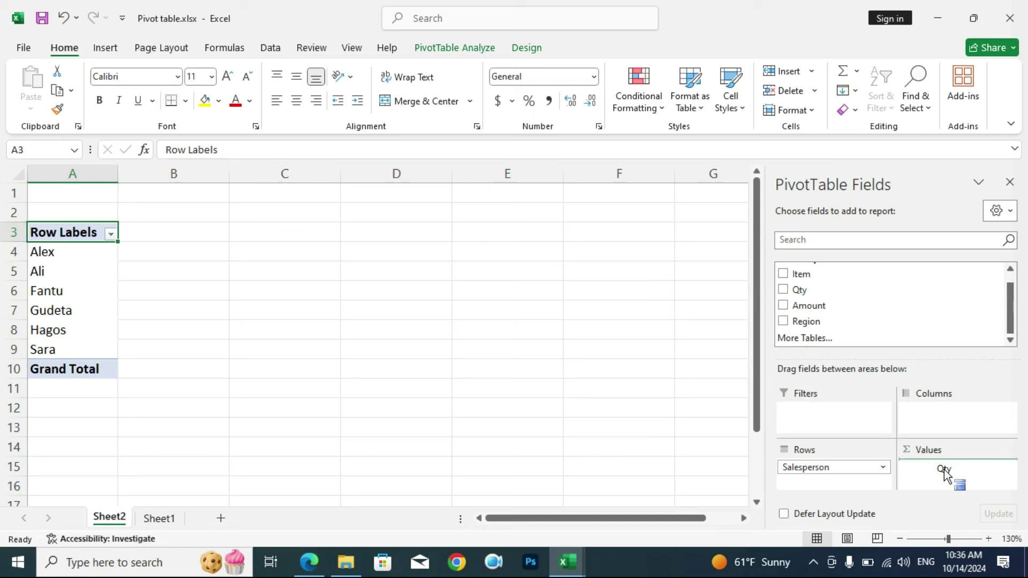
pyautogui.moveTo(945, 471); pyautogui.dragTo(944, 470)
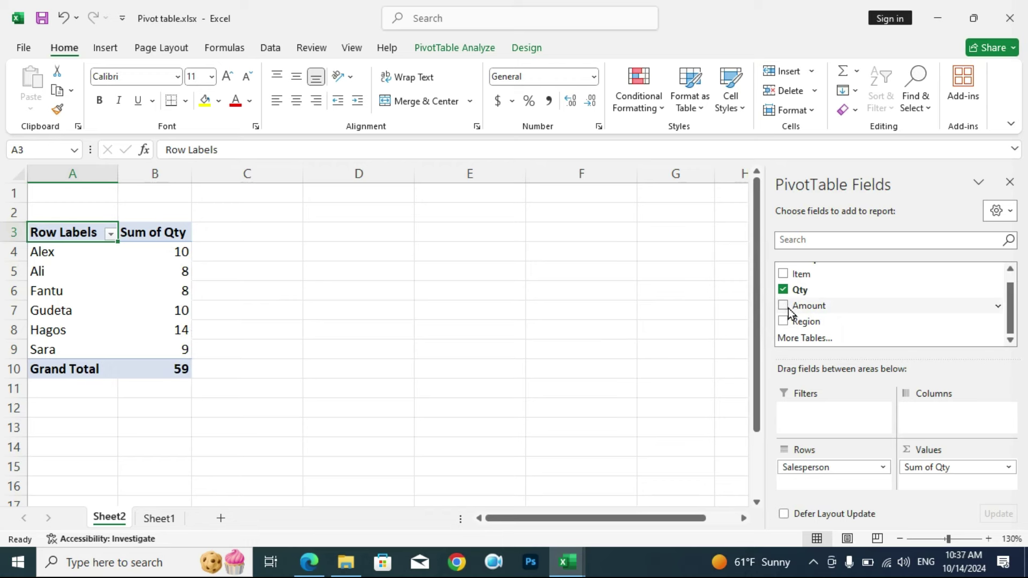
pyautogui.moveTo(786, 310); pyautogui.dragTo(922, 484)
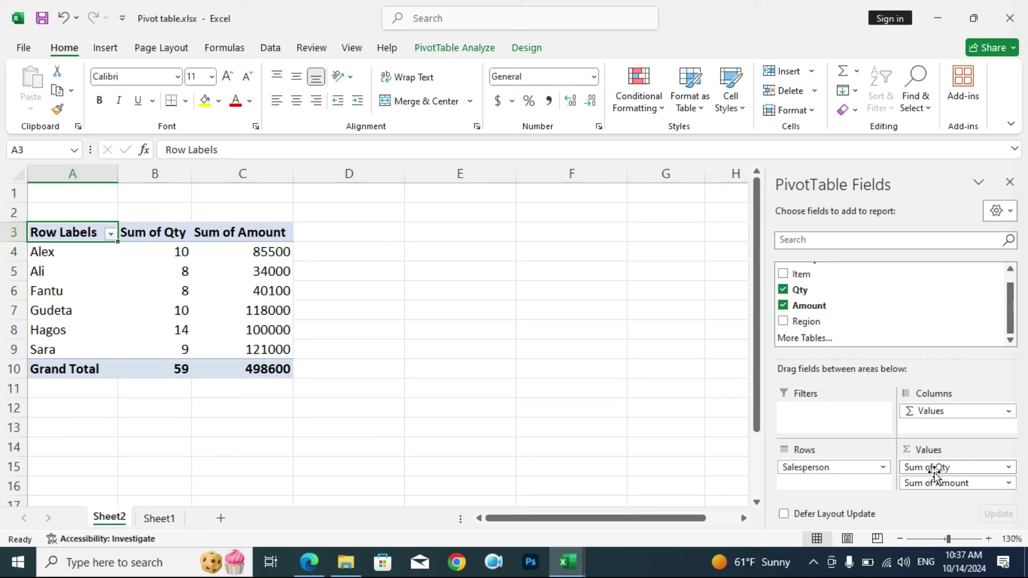
pyautogui.moveTo(949, 469); pyautogui.dragTo(783, 470)
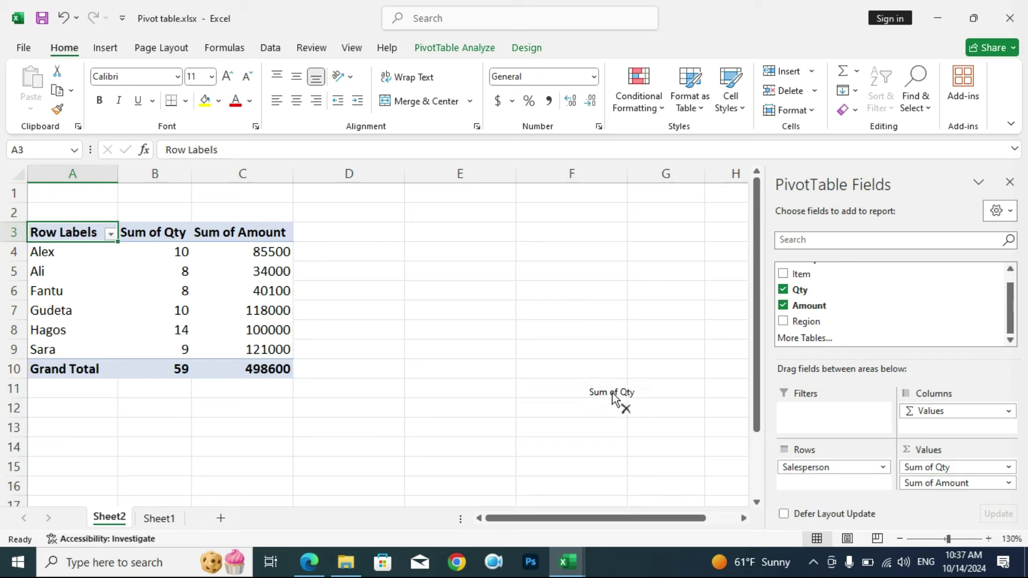
pyautogui.moveTo(783, 470); pyautogui.dragTo(605, 383)
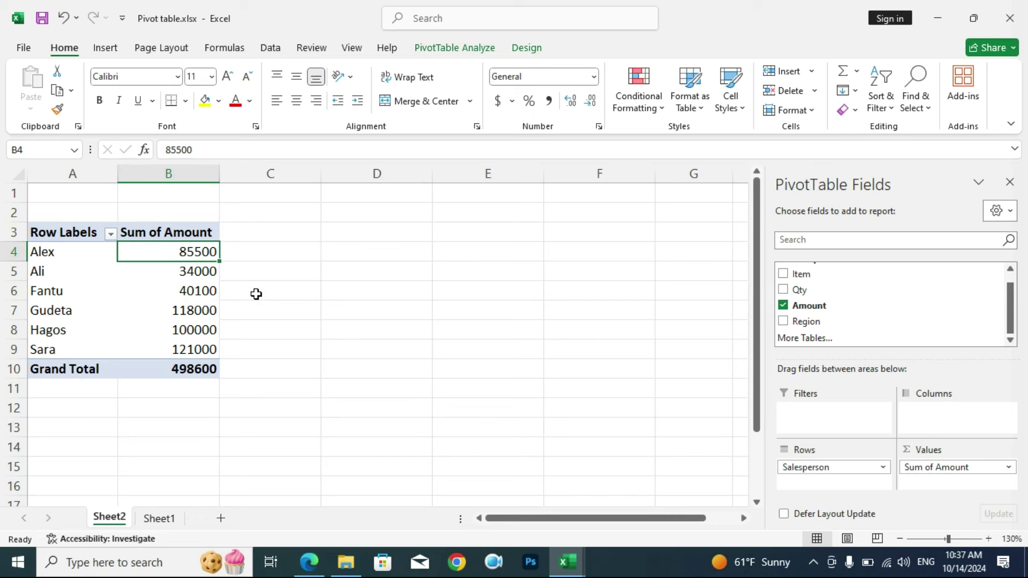
# - Review the 18 Sheet1 sales records, then return to the Sheet2 pivot table
pyautogui.click(159, 518)
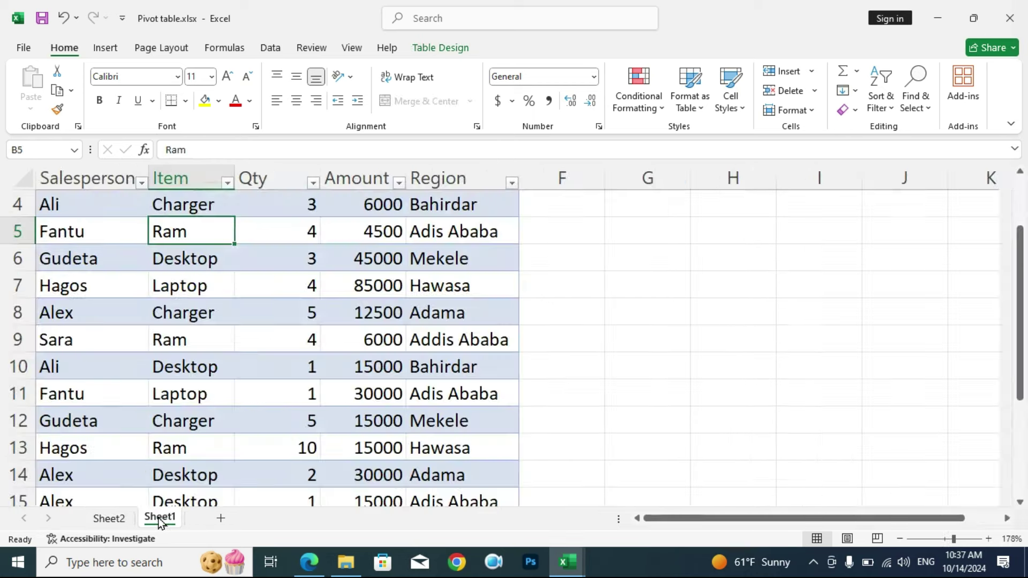
pyautogui.scroll(1, 223, 336)
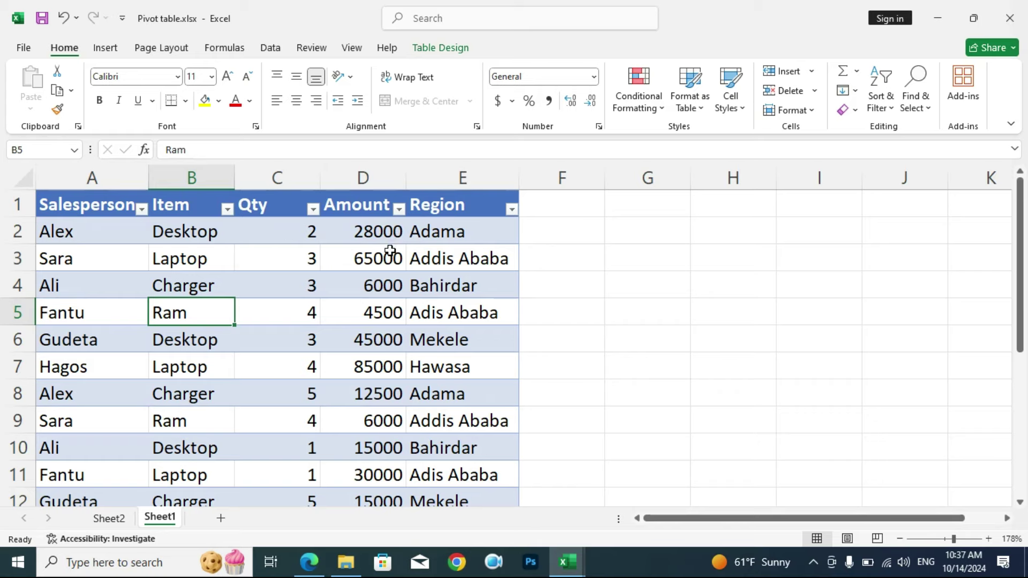
pyautogui.scroll(-1, 94, 241)
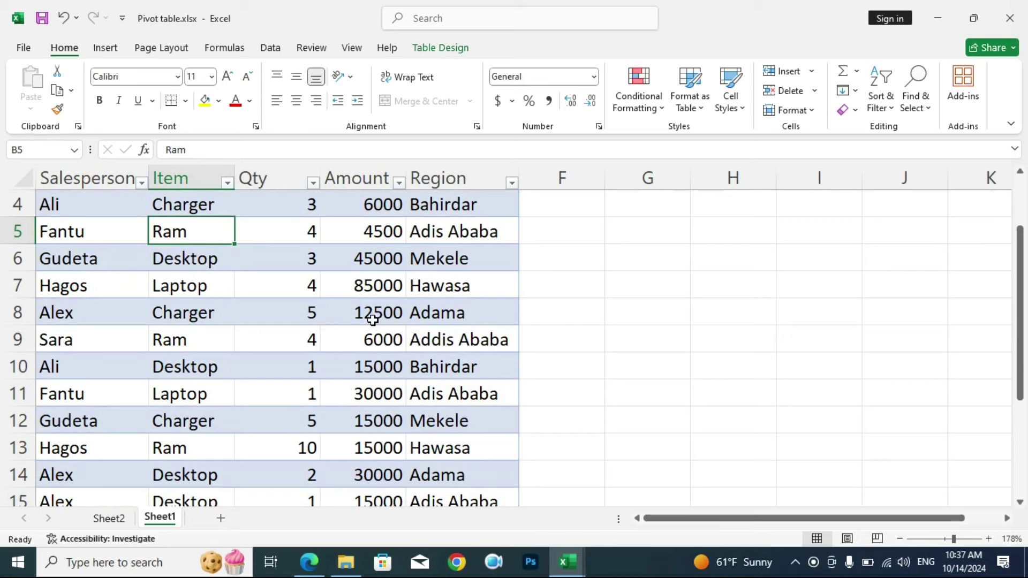
pyautogui.scroll(-1, 294, 321)
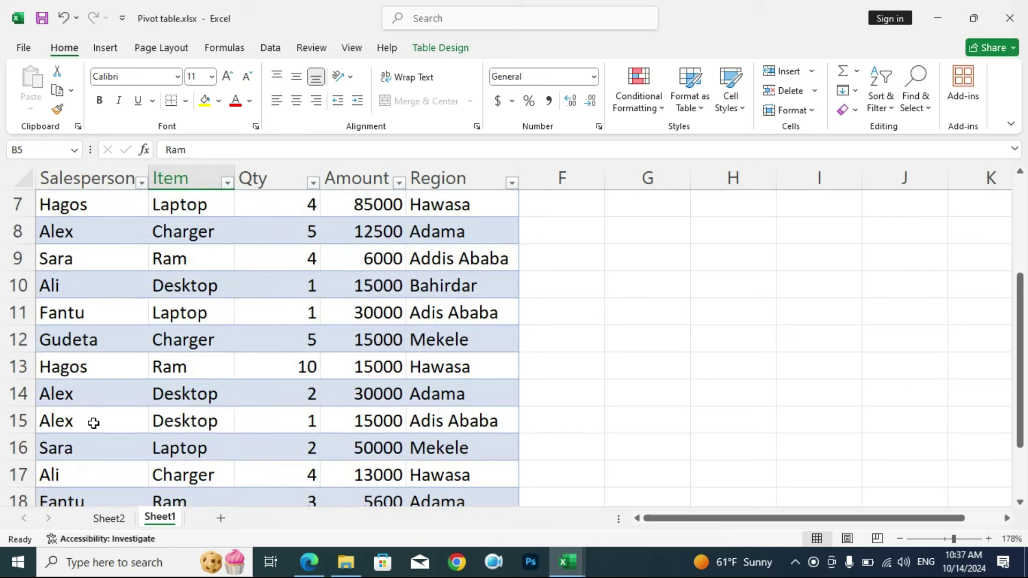
pyautogui.scroll(-2, 300, 436)
pyautogui.scroll(-1, 271, 386)
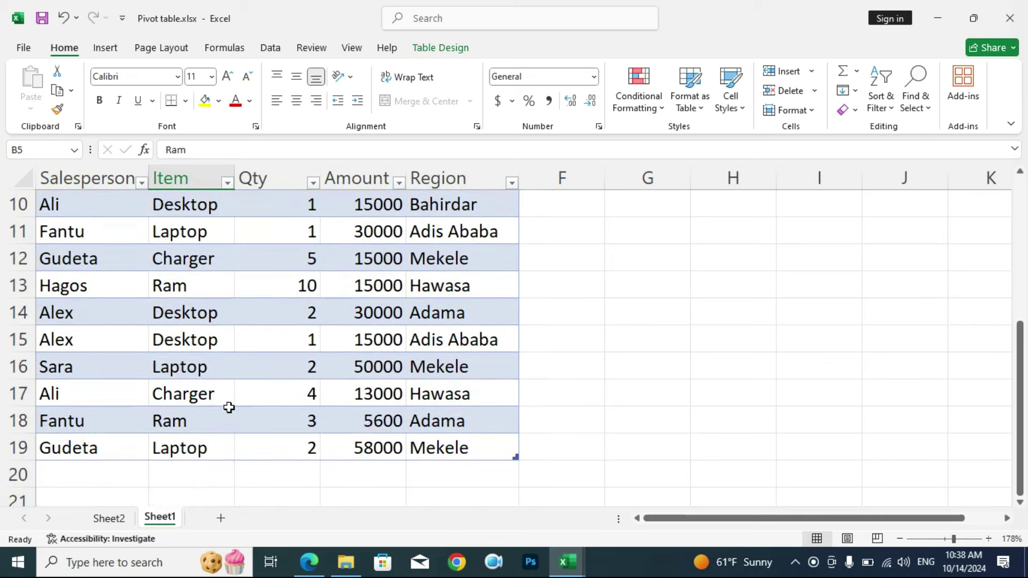
pyautogui.scroll(2, 367, 335)
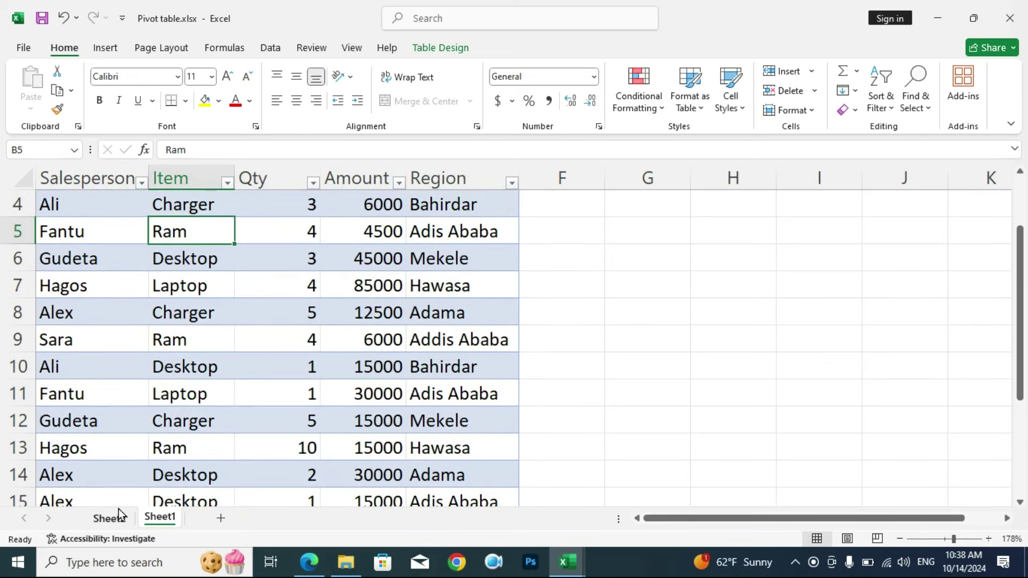
pyautogui.click(111, 520)
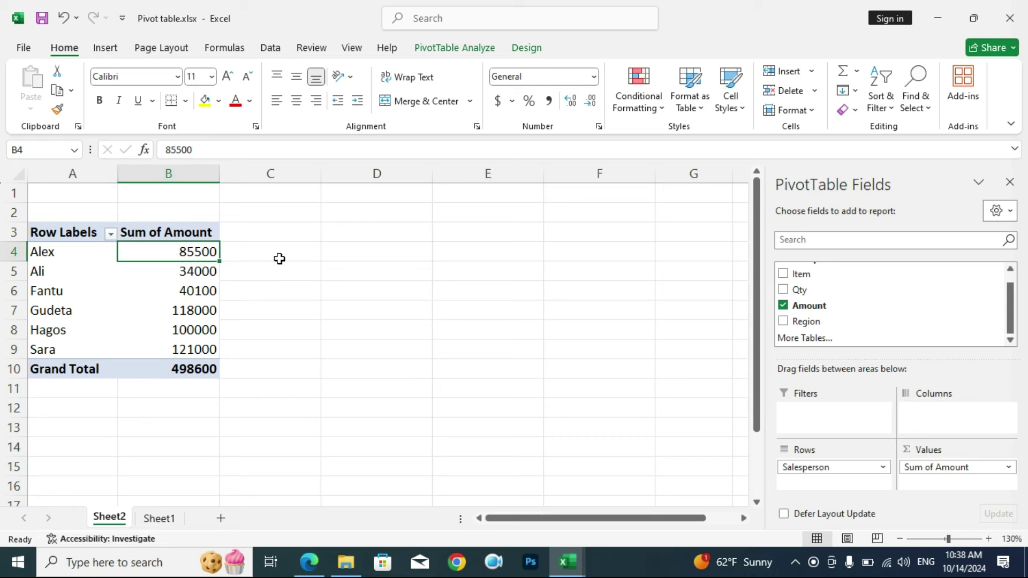
# - Sort salespeople by Sum of Amount largest to smallest, Sara 121000 down to Ali 34000
pyautogui.rightClick(162, 252)
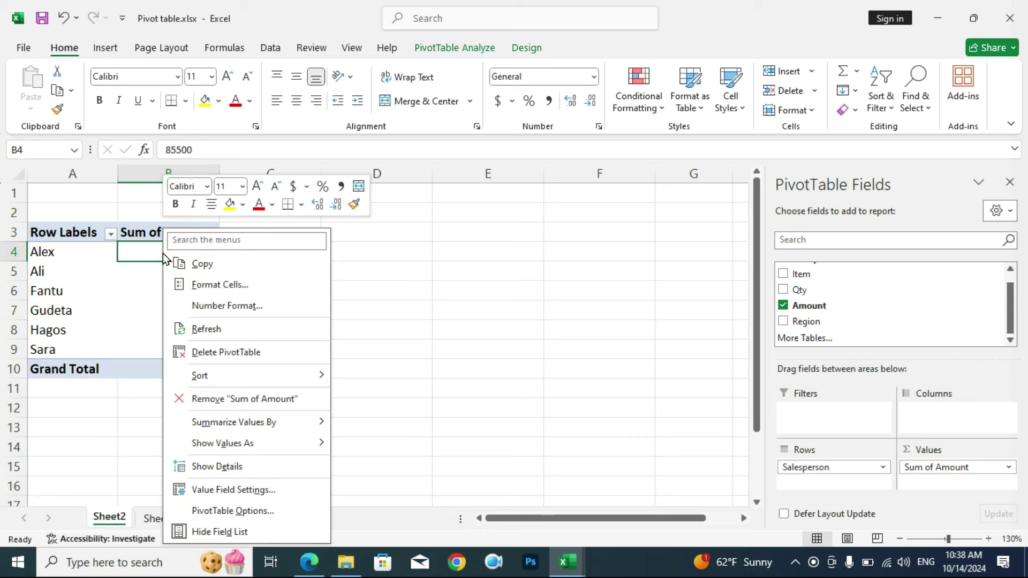
pyautogui.moveTo(241, 376)
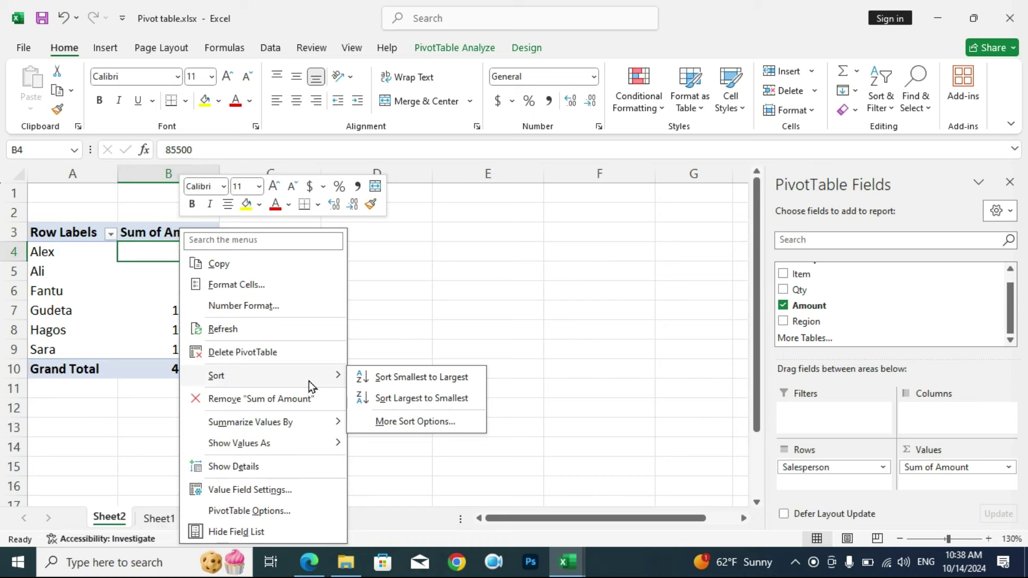
pyautogui.click(430, 379)
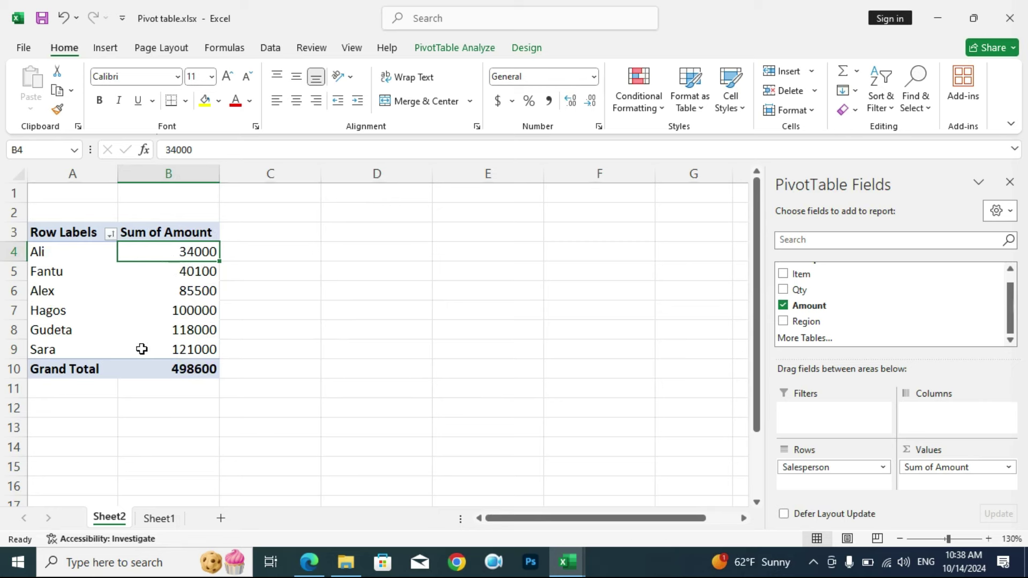
pyautogui.rightClick(199, 253)
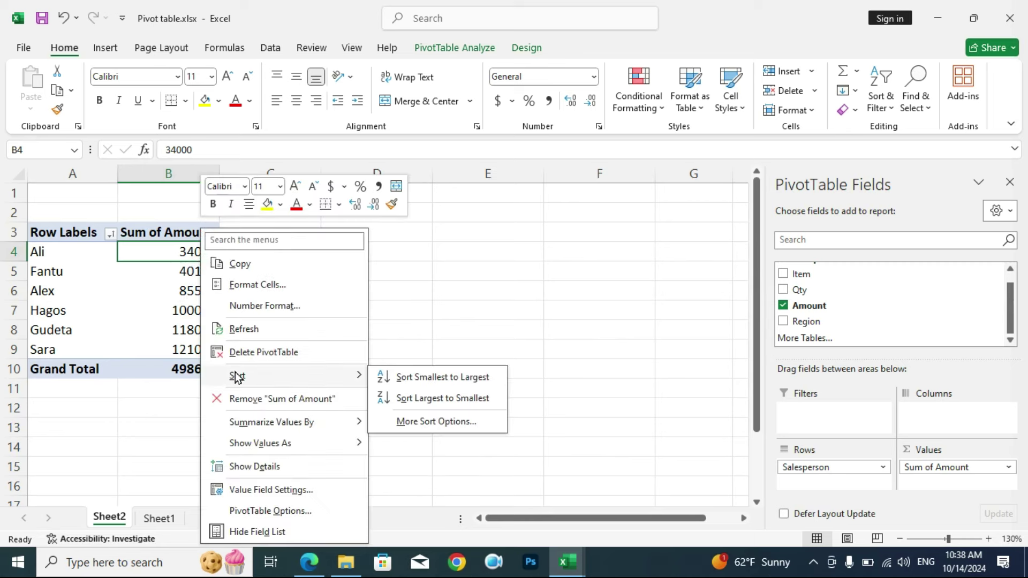
pyautogui.click(429, 399)
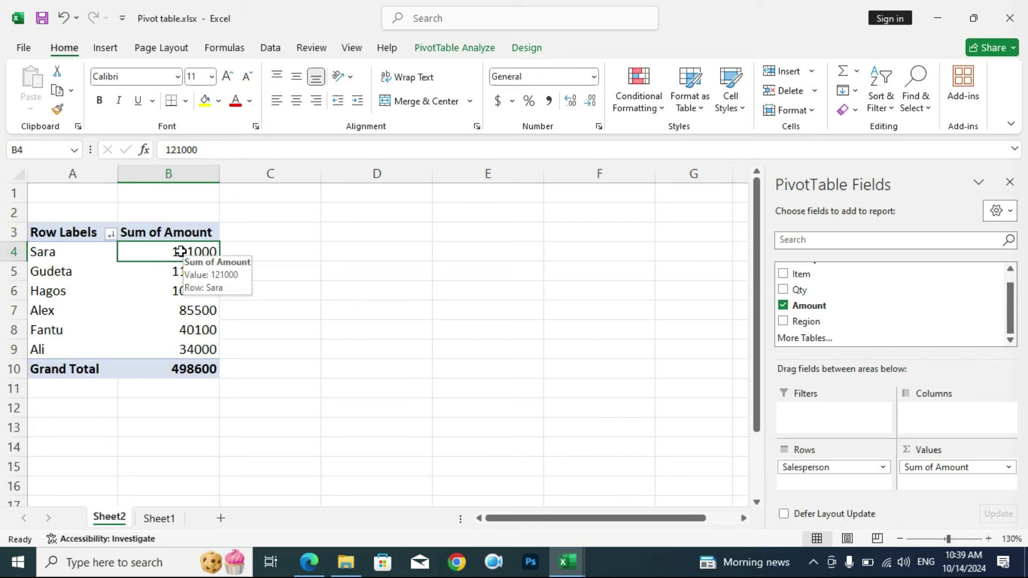
# - Summarize Amount by Min instead of Sum so Fantu shows lowest at 4500, then view Sheet1's source data
pyautogui.rightClick(181, 253)
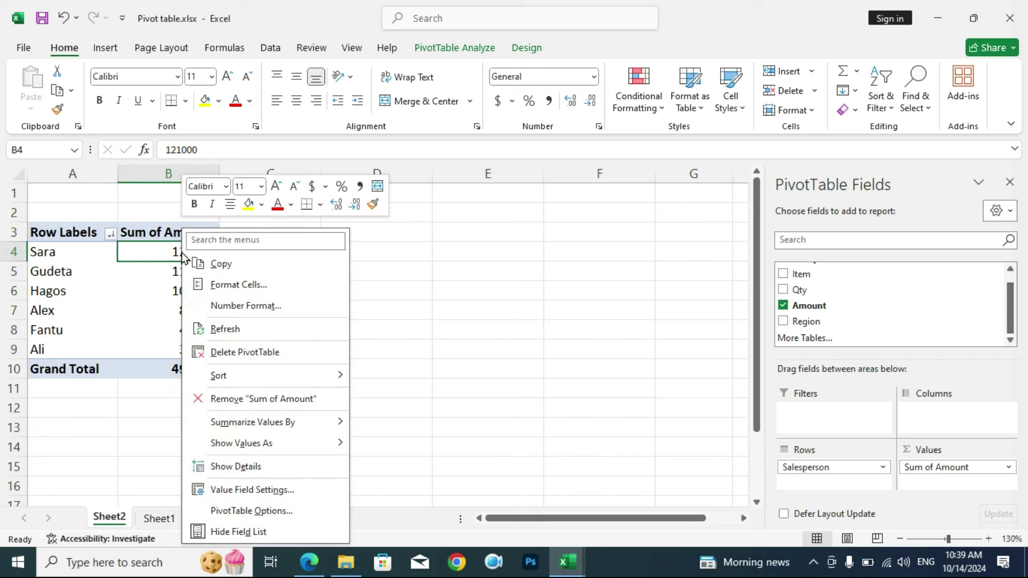
pyautogui.moveTo(253, 422)
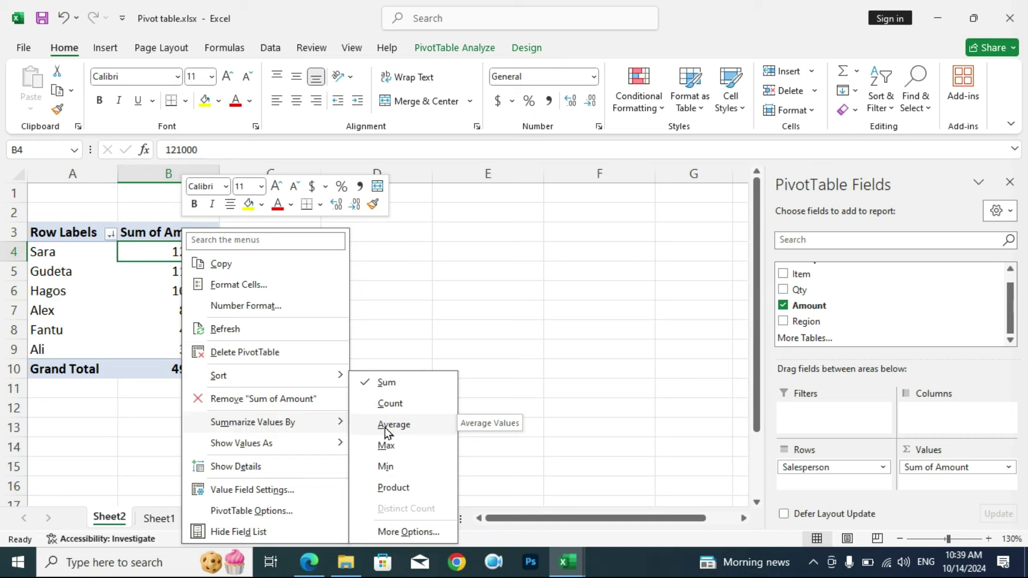
pyautogui.click(386, 468)
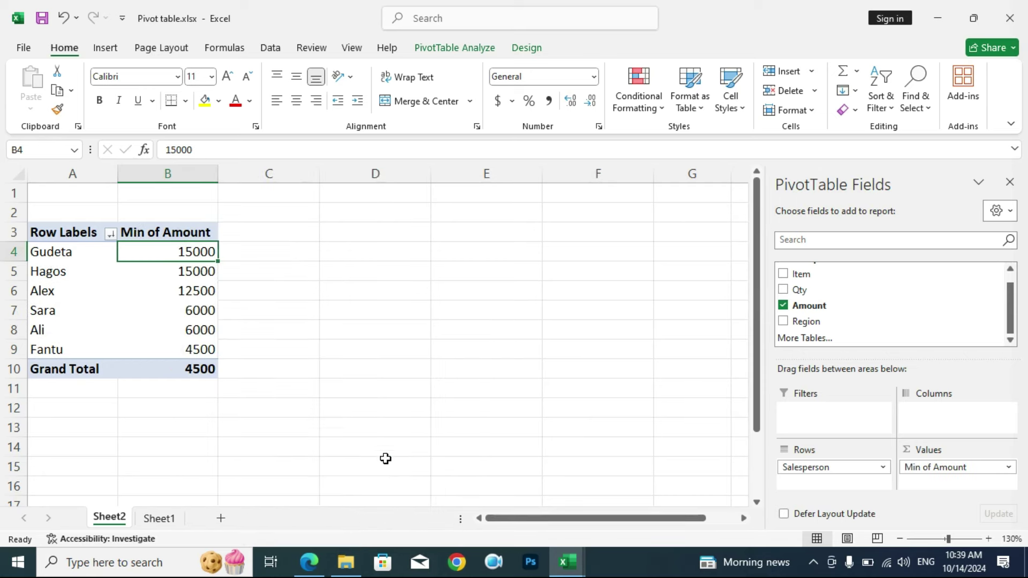
pyautogui.click(316, 291)
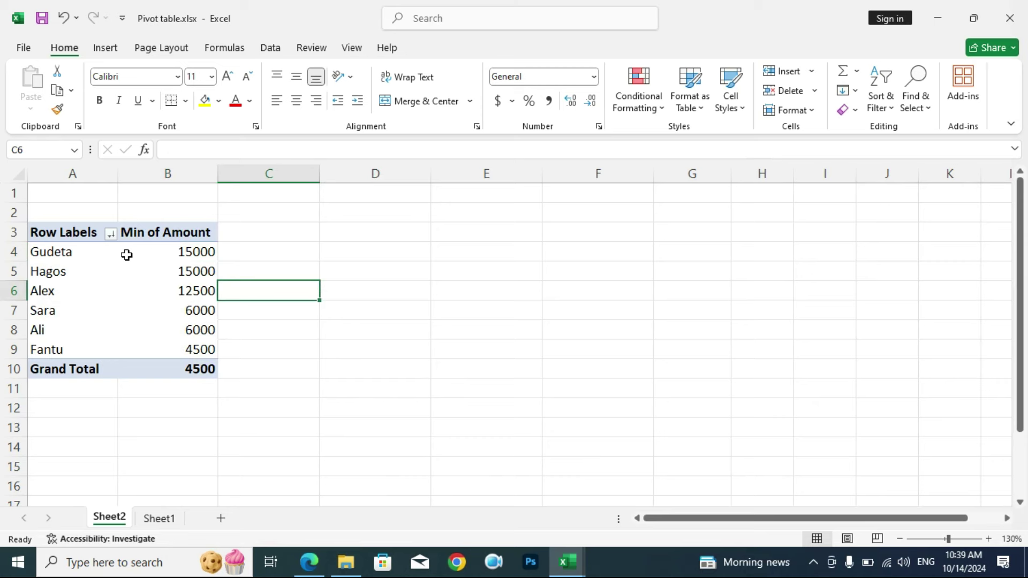
pyautogui.click(178, 256)
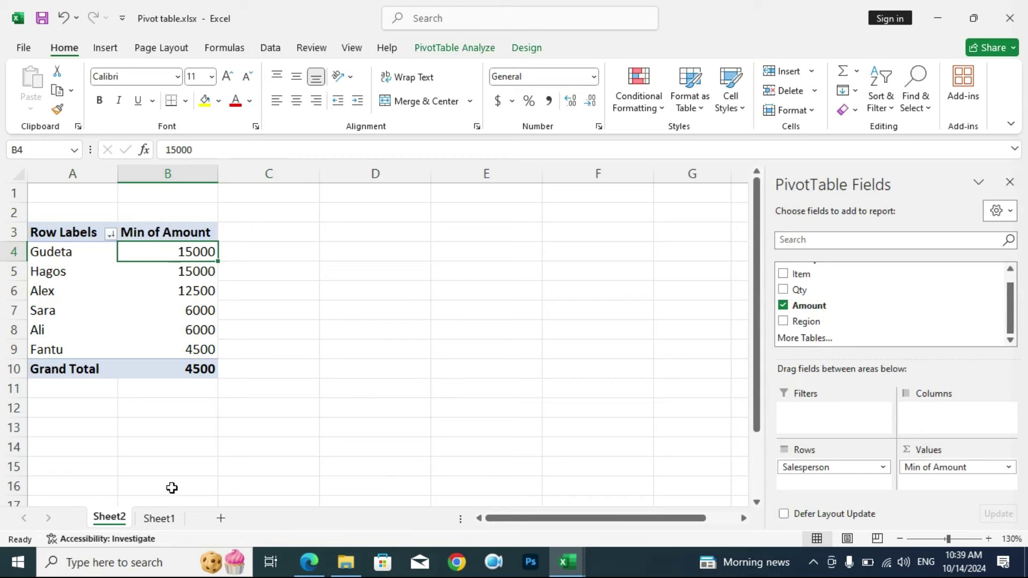
pyautogui.click(161, 518)
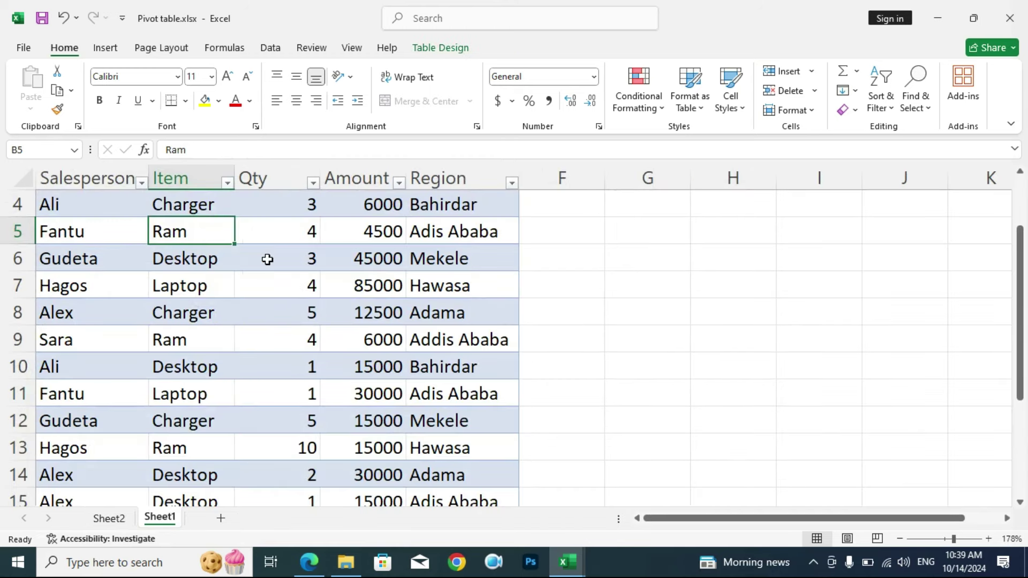
pyautogui.click(356, 260)
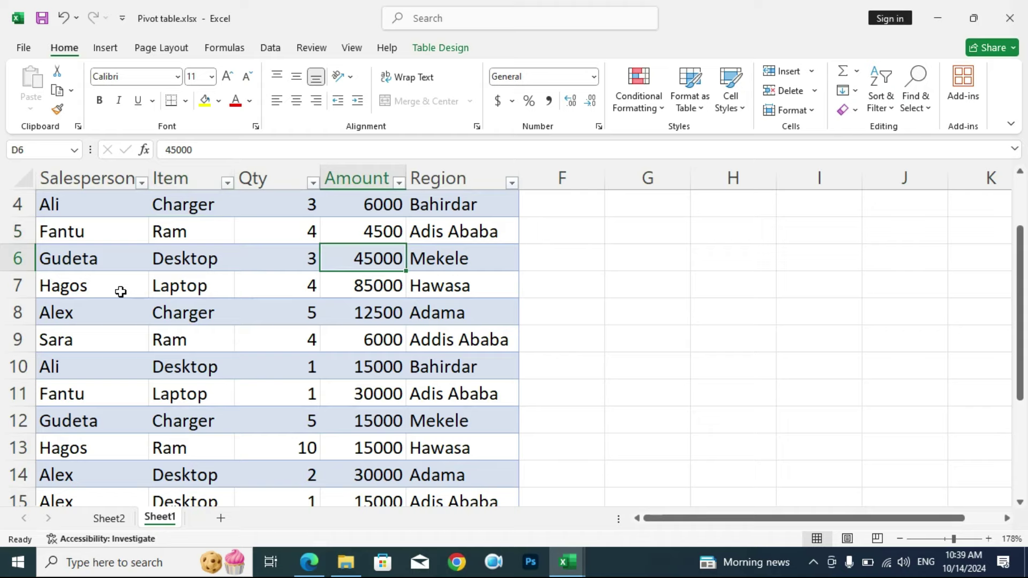
pyautogui.scroll(-1, 119, 310)
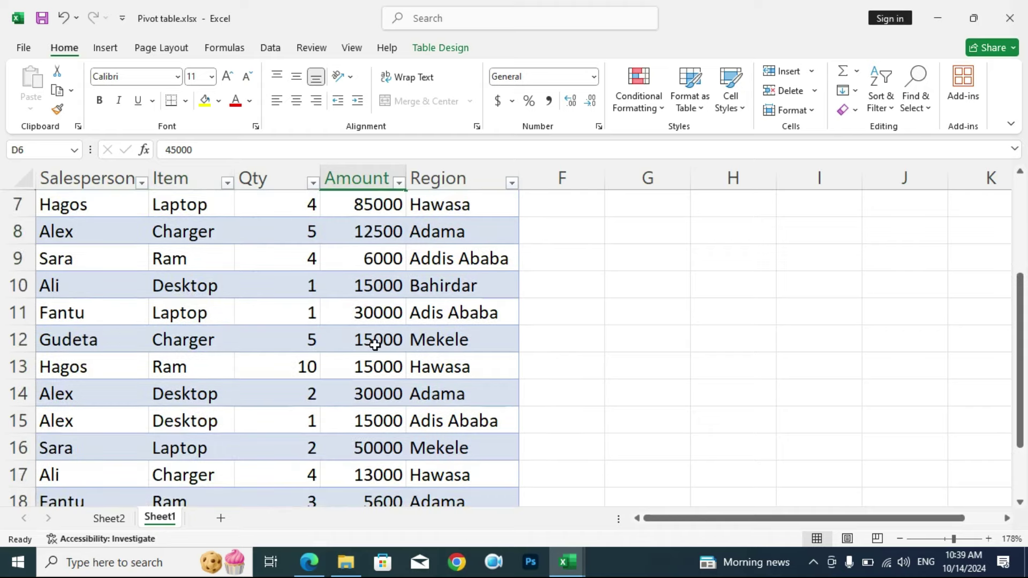
pyautogui.scroll(-1, 375, 345)
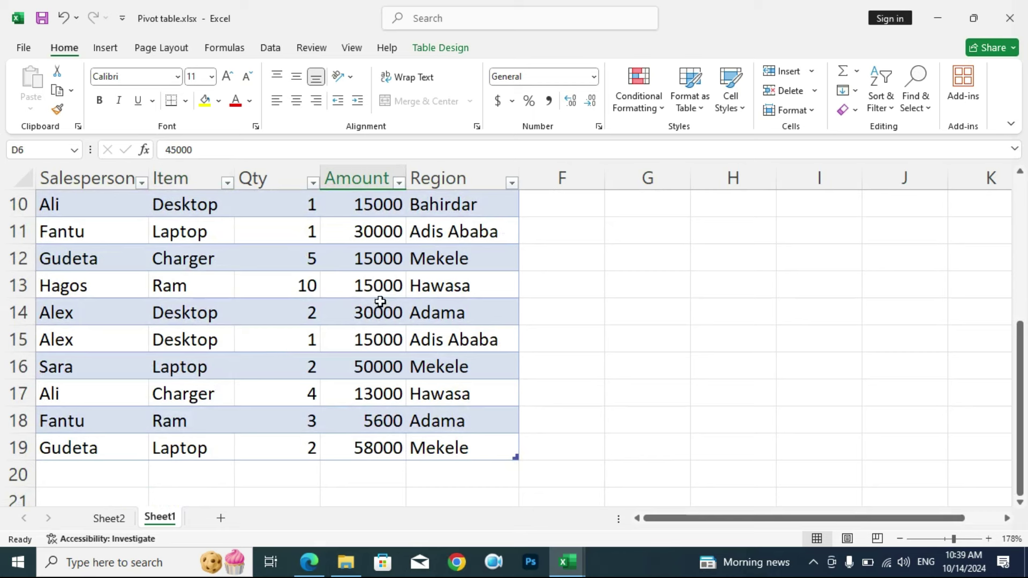
pyautogui.scroll(2, 384, 290)
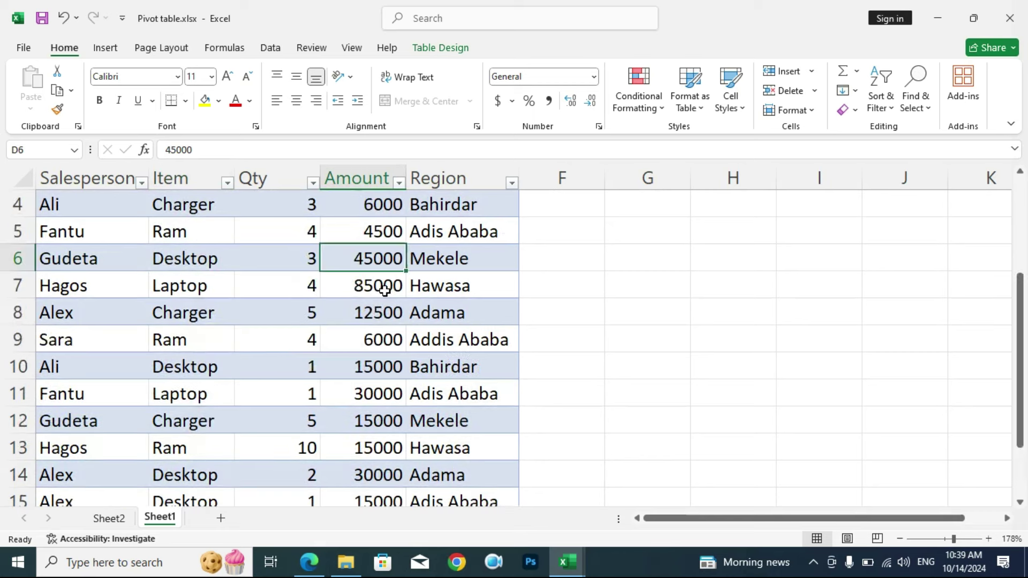
pyautogui.scroll(1, 385, 289)
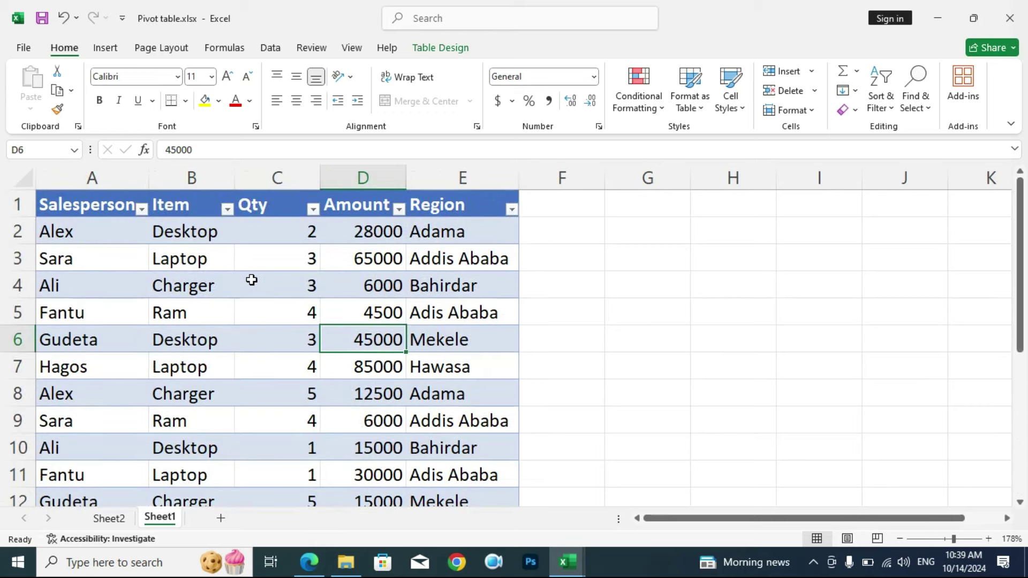
pyautogui.scroll(-1, 367, 269)
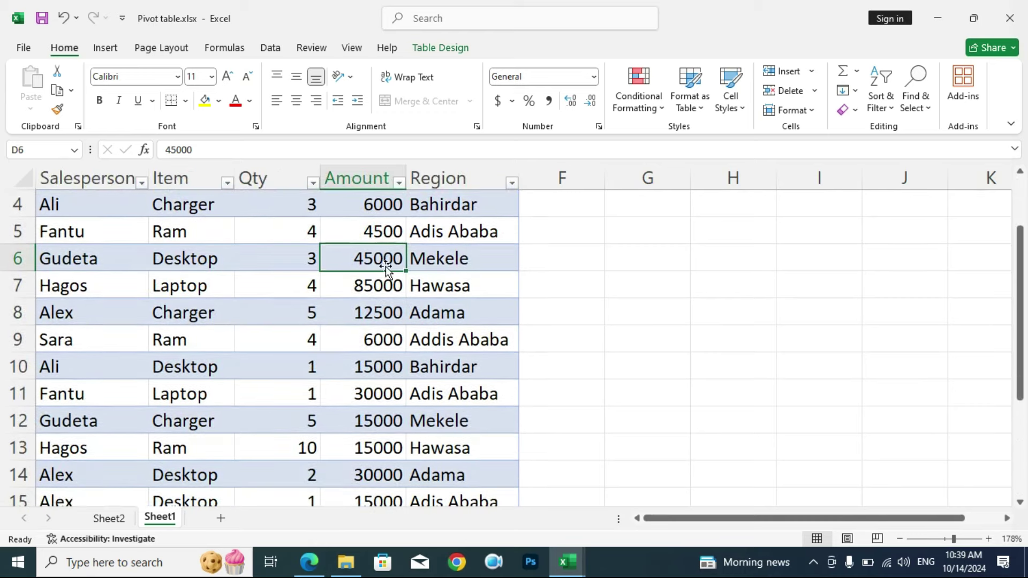
pyautogui.scroll(-2, 387, 277)
pyautogui.scroll(3, 387, 277)
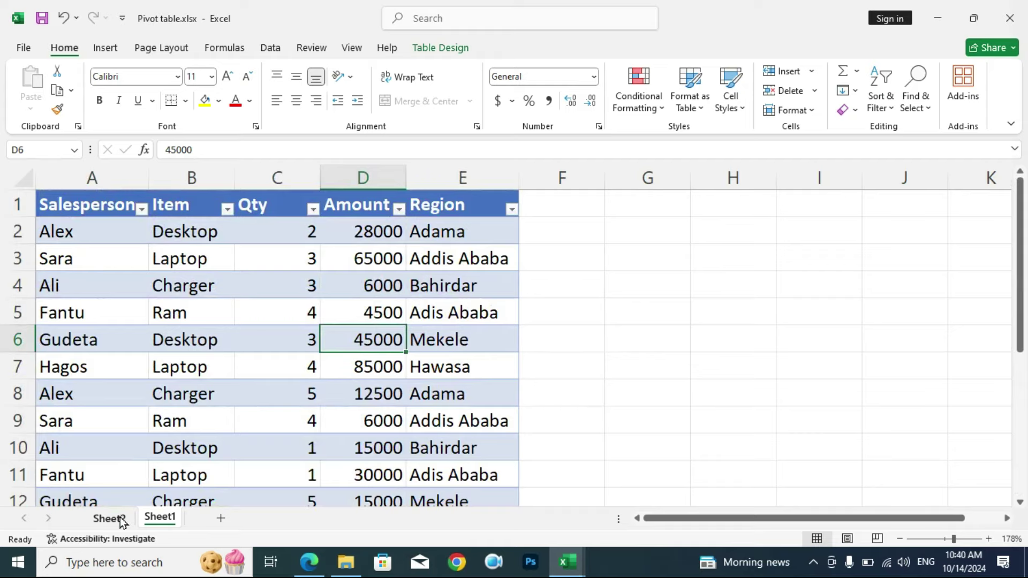
pyautogui.click(122, 517)
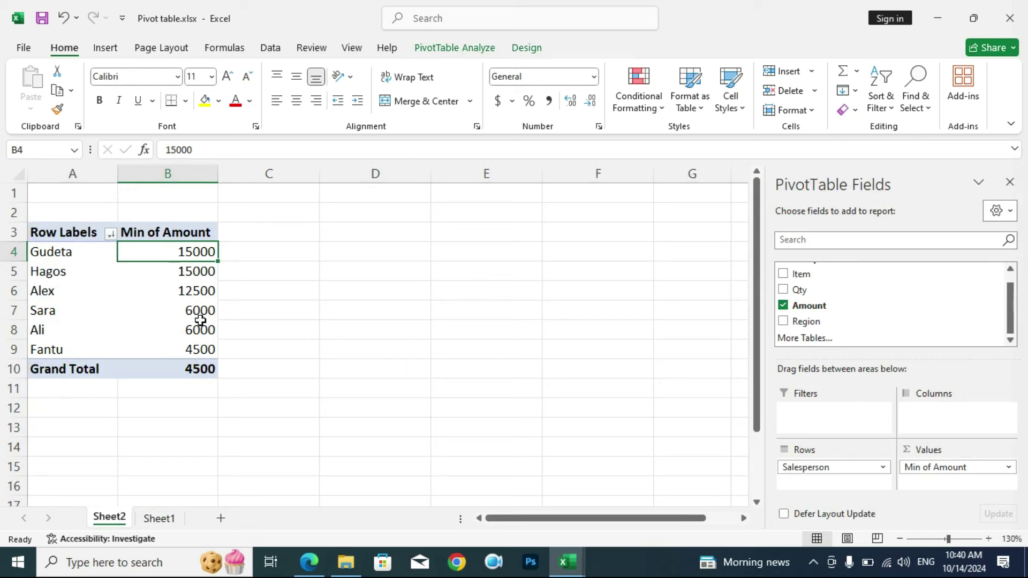
# - Try Max for the Amount summary, then switch it back to Sum (Sara 121000, Grand Total 498600)
pyautogui.rightClick(195, 250)
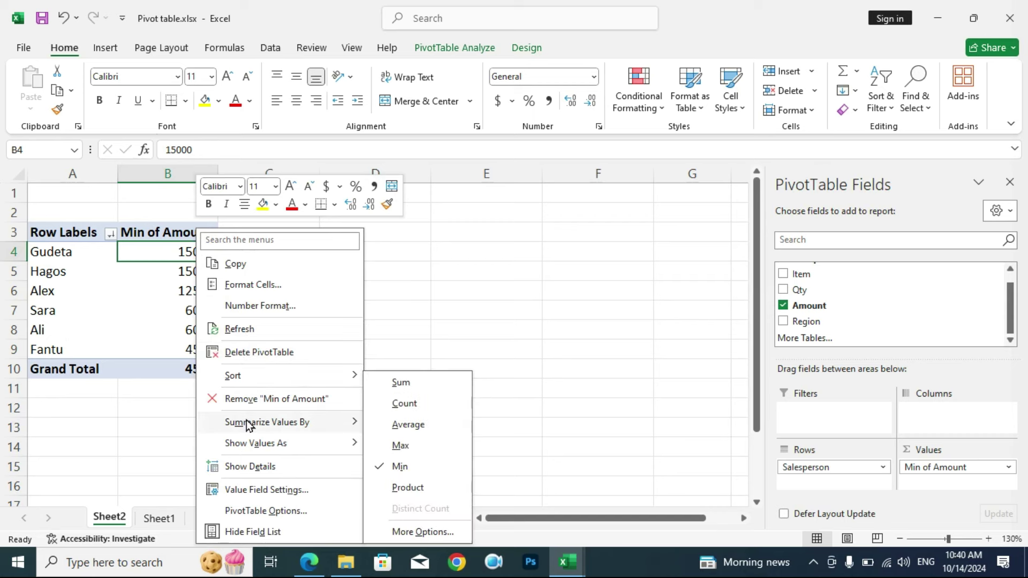
pyautogui.click(400, 446)
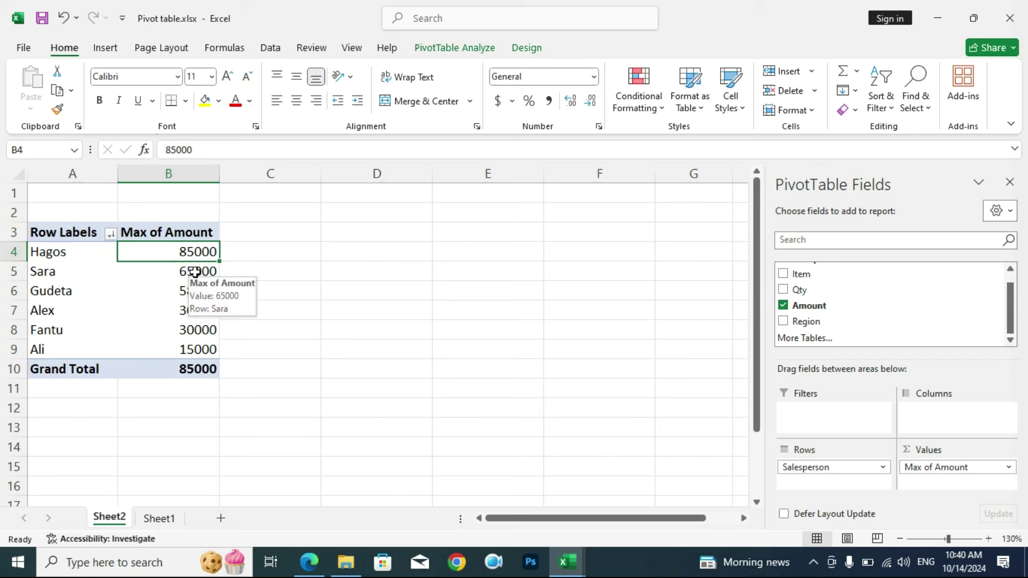
pyautogui.moveTo(173, 252)
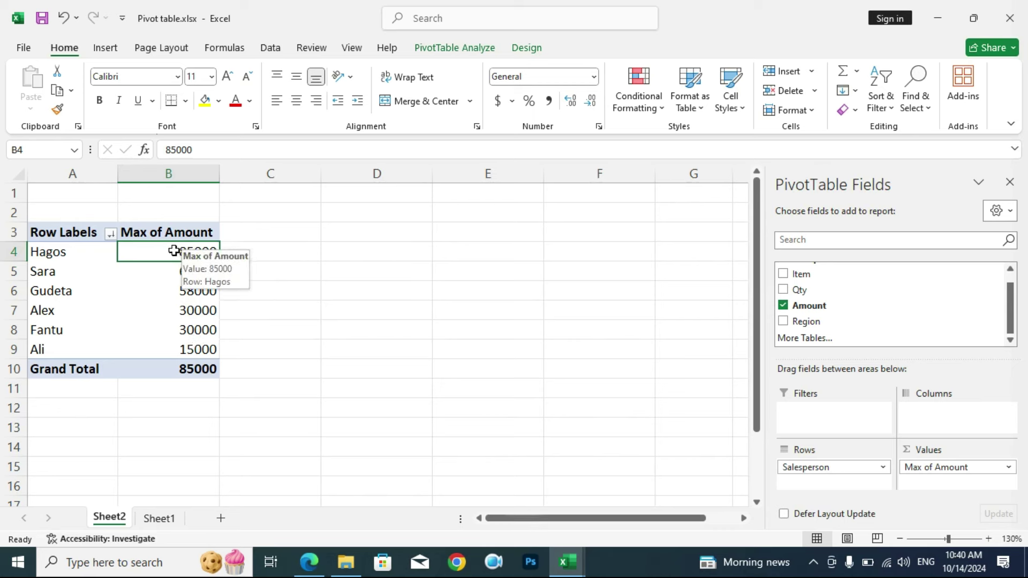
pyautogui.rightClick(158, 255)
pyautogui.moveTo(227, 422)
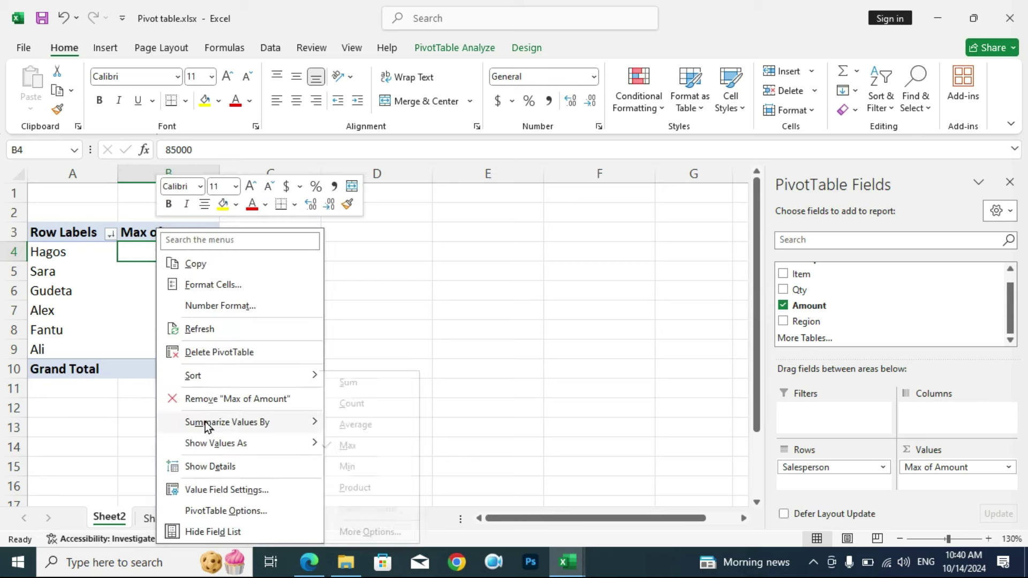
pyautogui.click(366, 388)
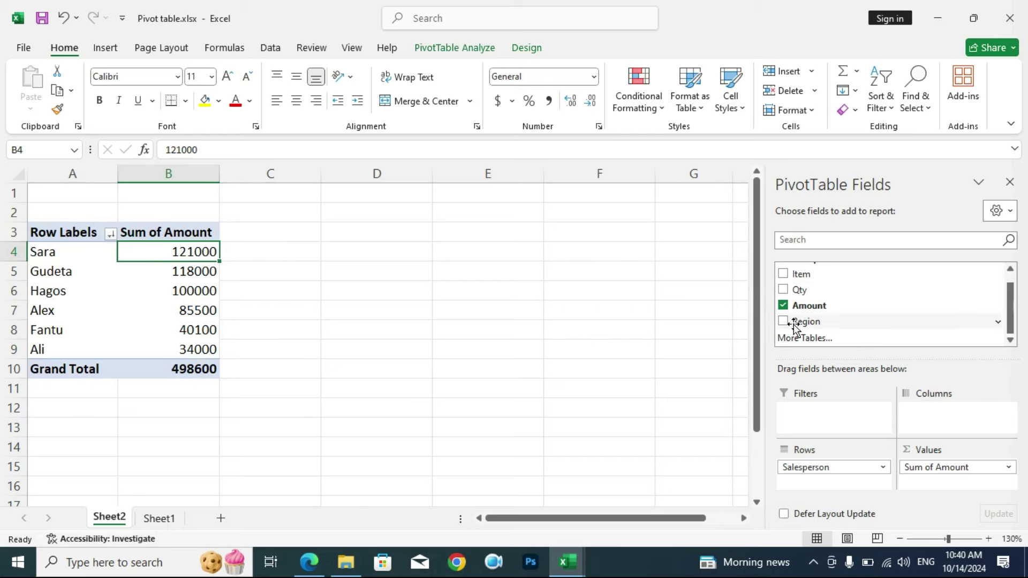
# - Nest Region under Salesperson in the pivot rows, splitting Sara's 121000 into Addis Ababa and Mekele
pyautogui.moveTo(795, 322)
pyautogui.mouseDown()
pyautogui.moveTo(846, 396)
pyautogui.moveTo(800, 485)
pyautogui.mouseUp()
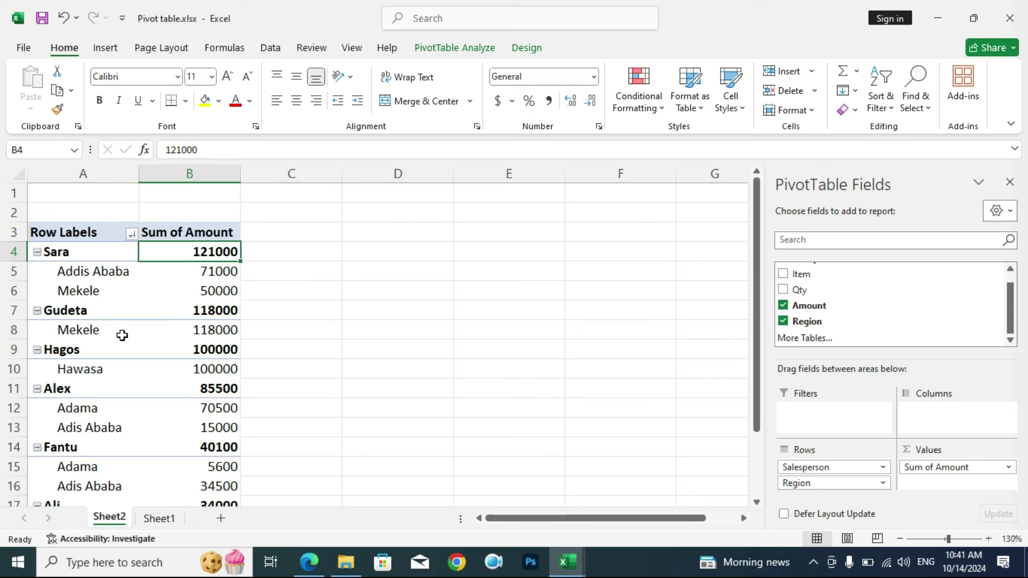
pyautogui.scroll(-1, 177, 332)
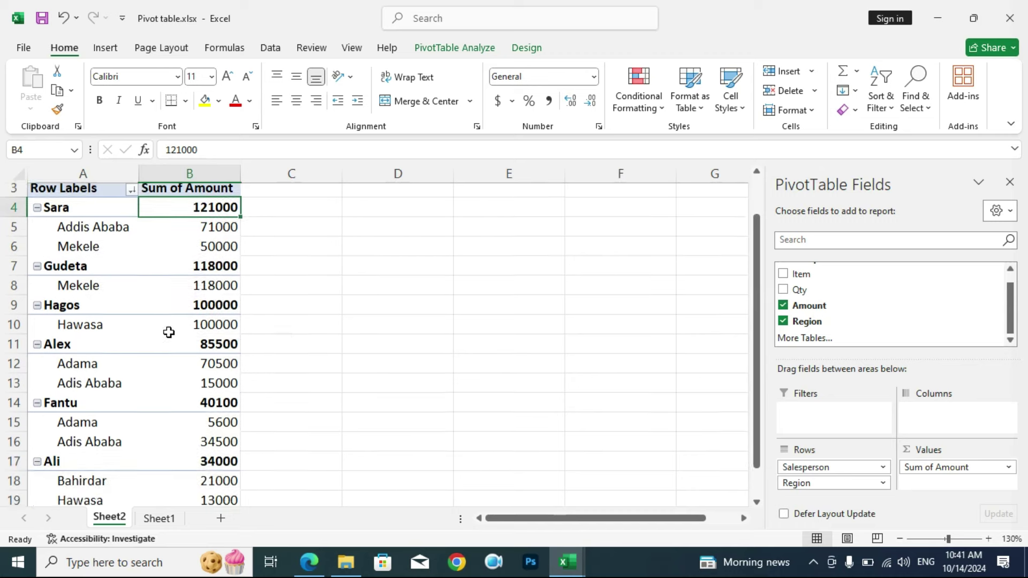
pyautogui.scroll(-1, 102, 321)
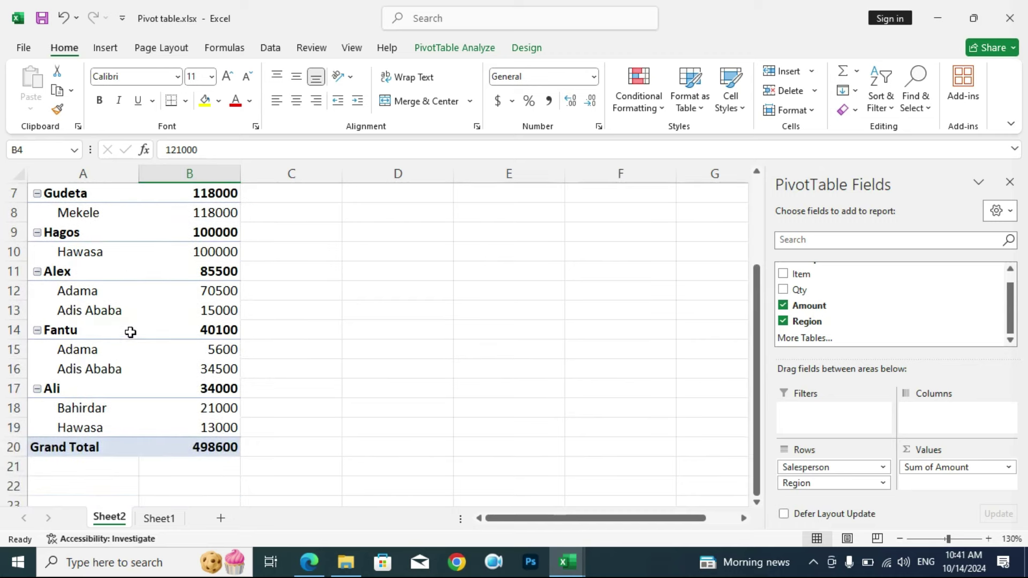
pyautogui.scroll(2, 145, 362)
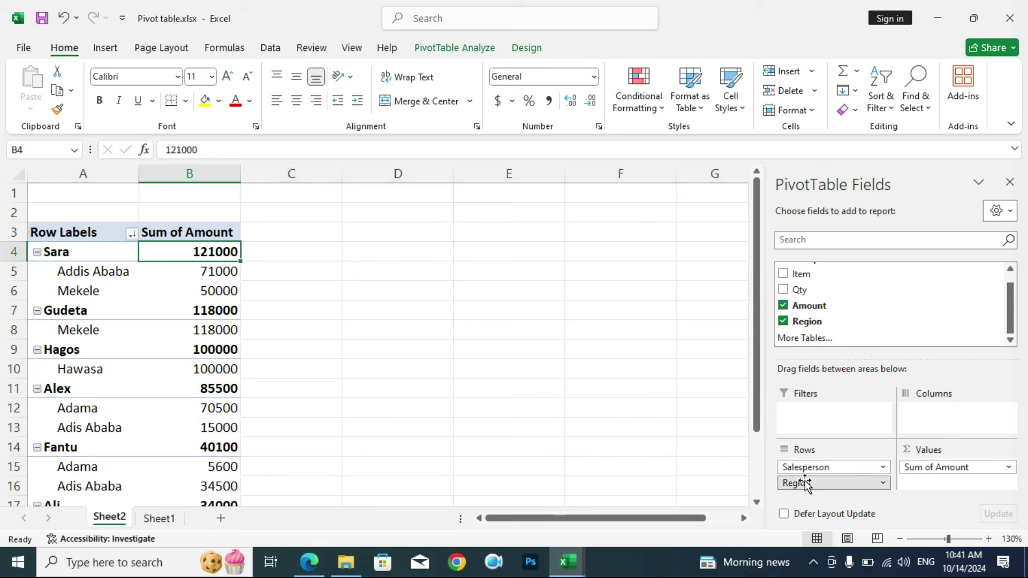
pyautogui.moveTo(806, 481); pyautogui.dragTo(803, 466)
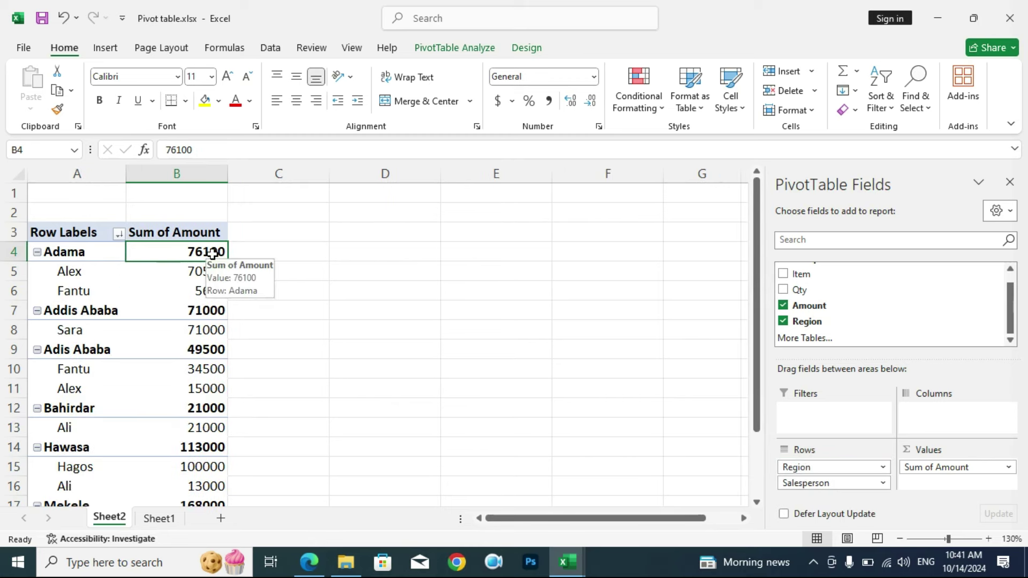
pyautogui.click(75, 275)
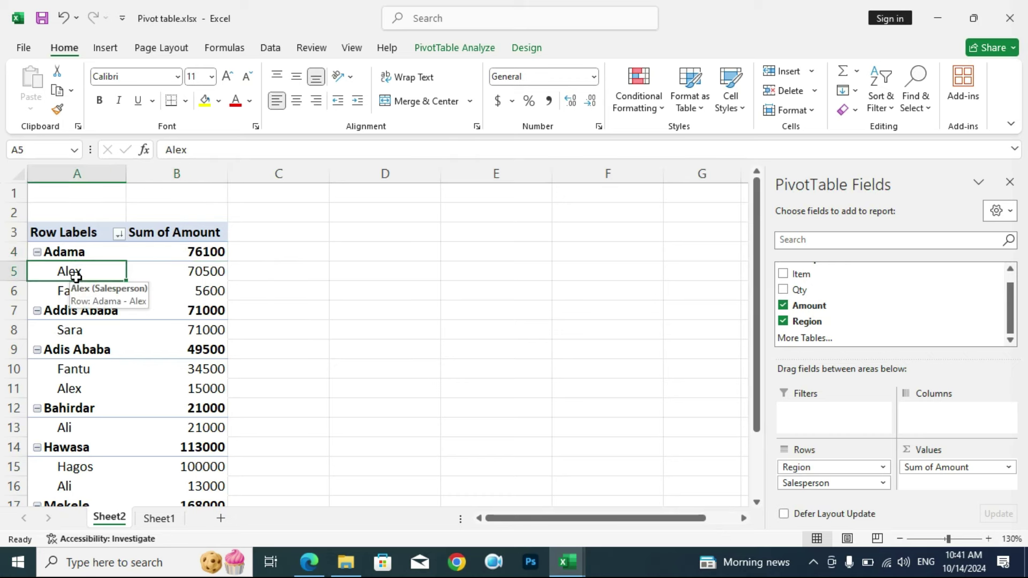
pyautogui.click(59, 292)
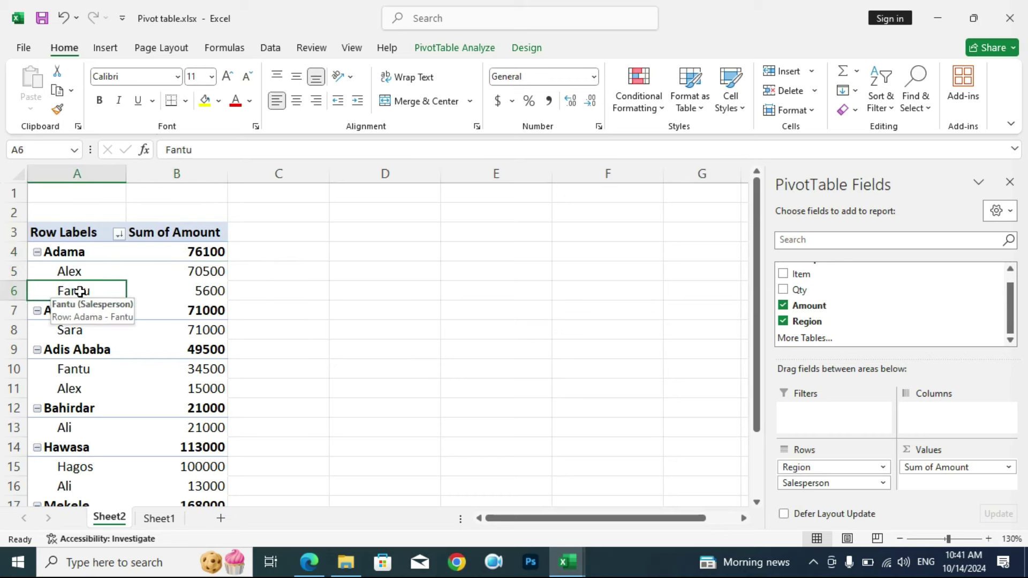
pyautogui.scroll(-1, 84, 290)
pyautogui.scroll(-1, 103, 314)
pyautogui.scroll(1, 151, 312)
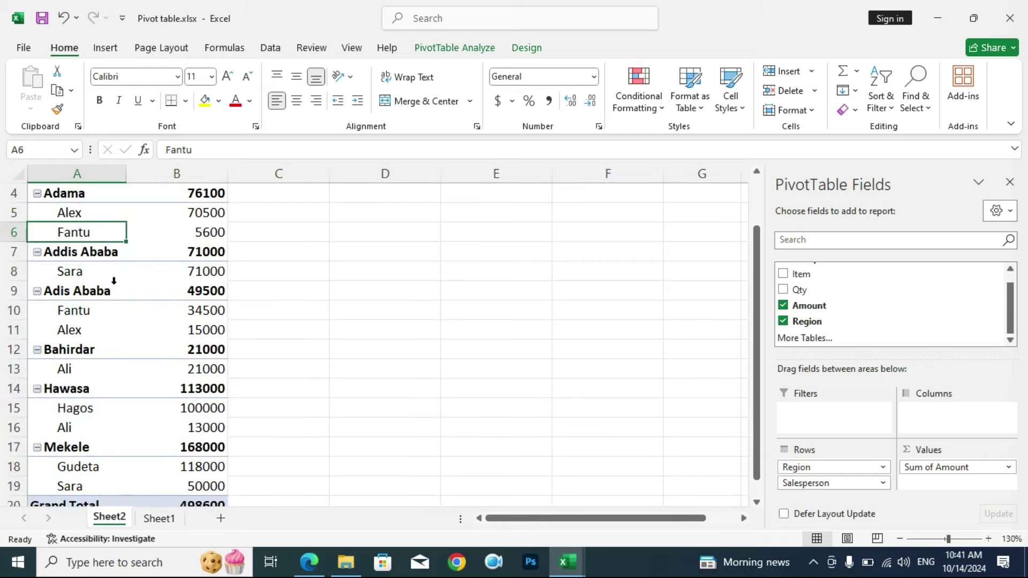
pyautogui.press('Down')
pyautogui.press('Down')
pyautogui.press('Down')
pyautogui.press('Right')
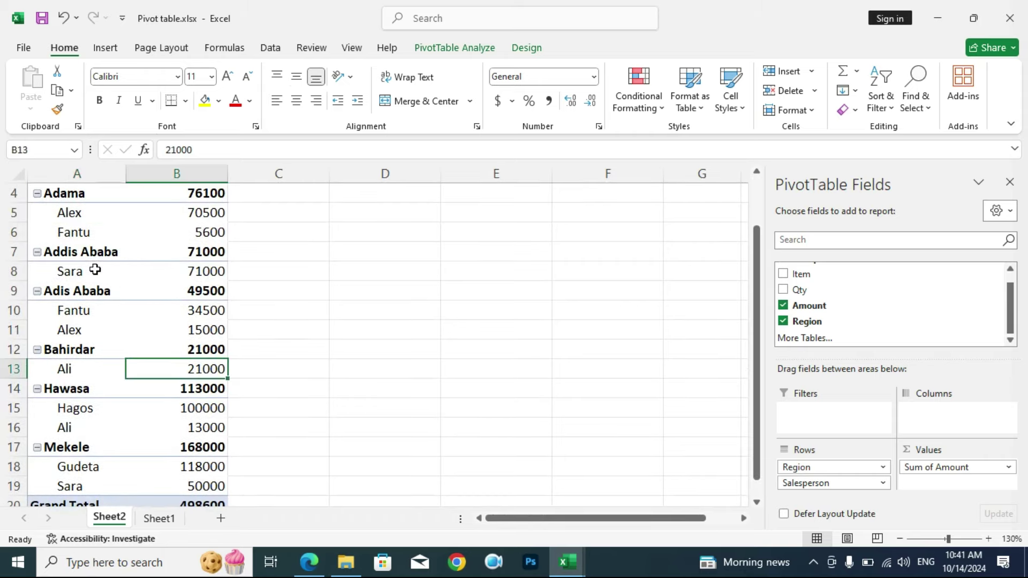
pyautogui.scroll(-1, 93, 352)
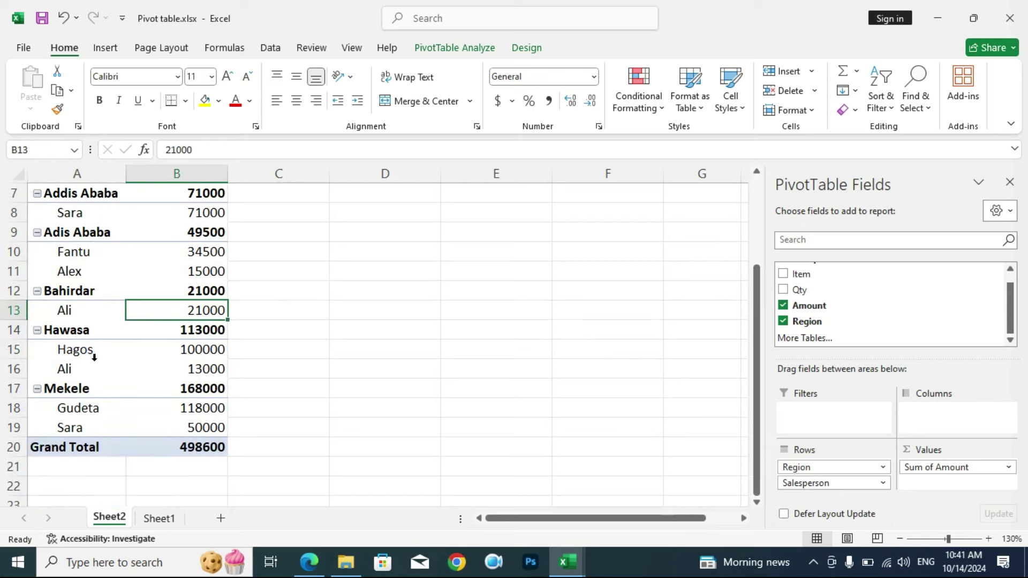
pyautogui.scroll(1, 128, 362)
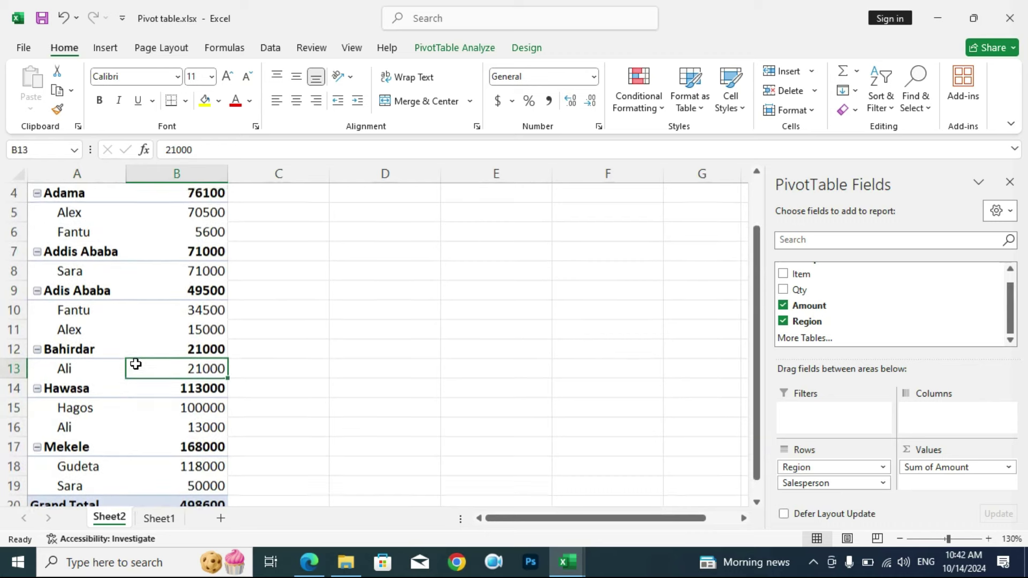
pyautogui.click(270, 258)
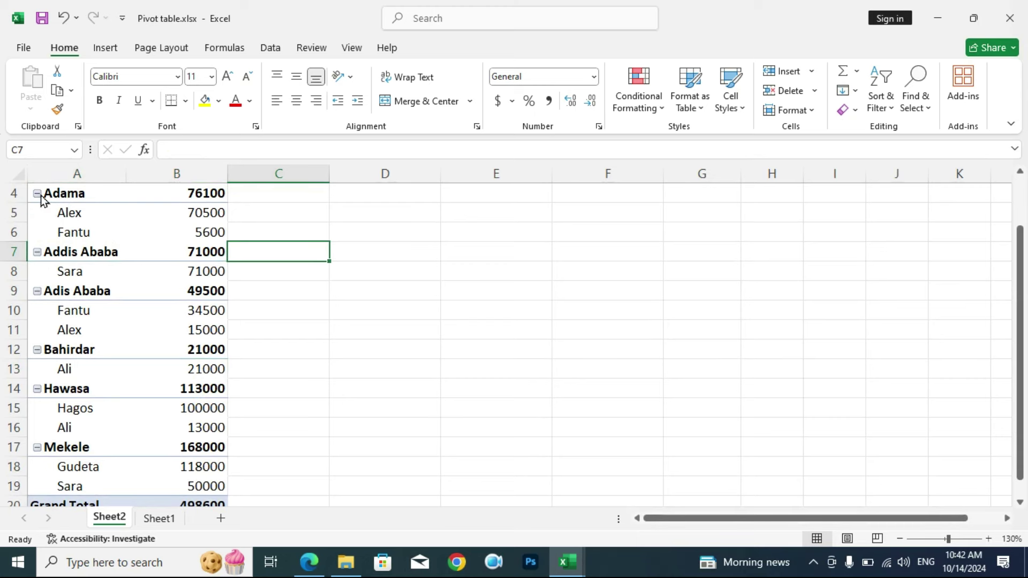
# - Collapse all six region groups, then re-expand Adama to show Alex and Fantu
pyautogui.click(37, 194)
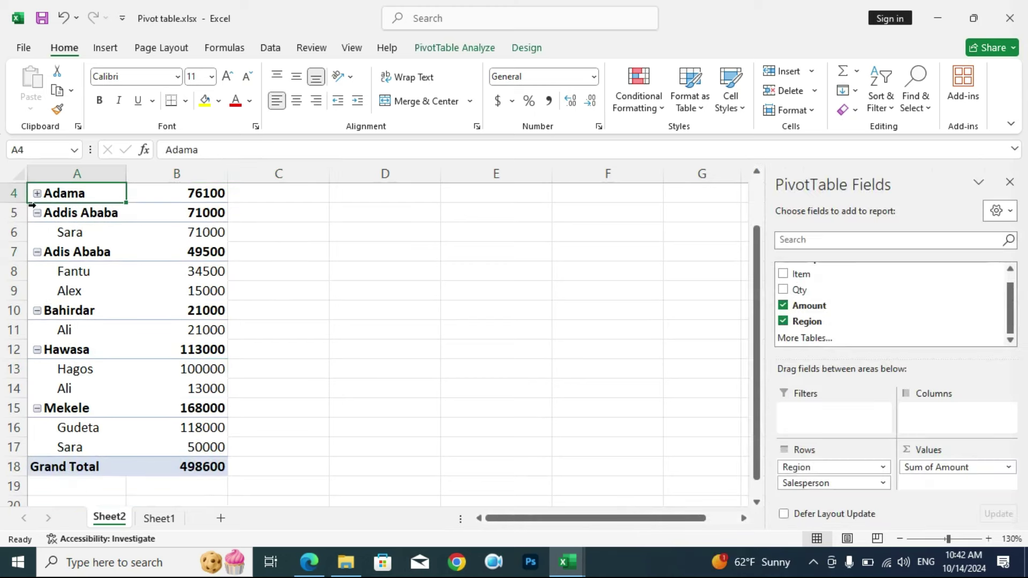
pyautogui.click(37, 213)
pyautogui.click(37, 234)
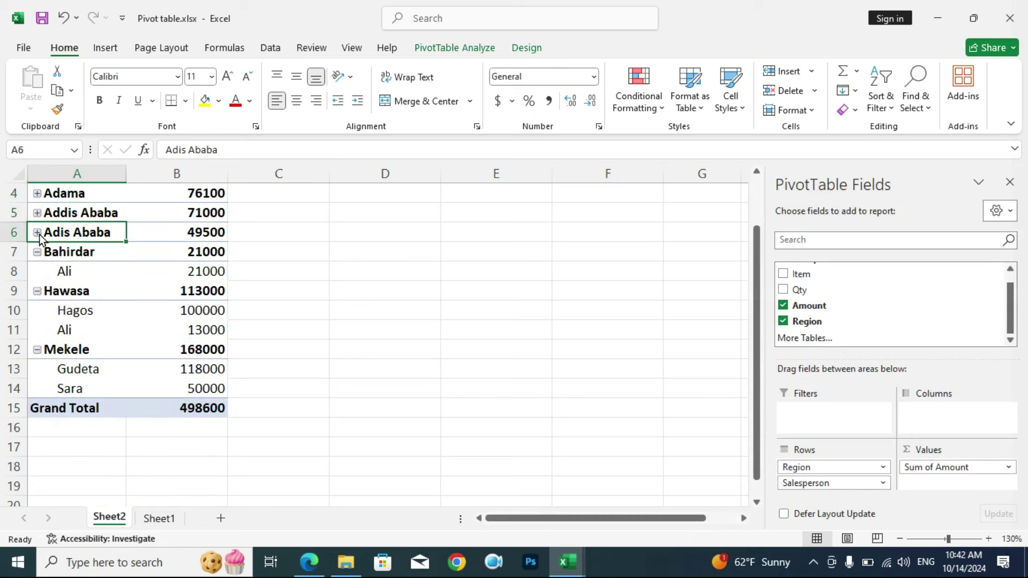
pyautogui.click(38, 253)
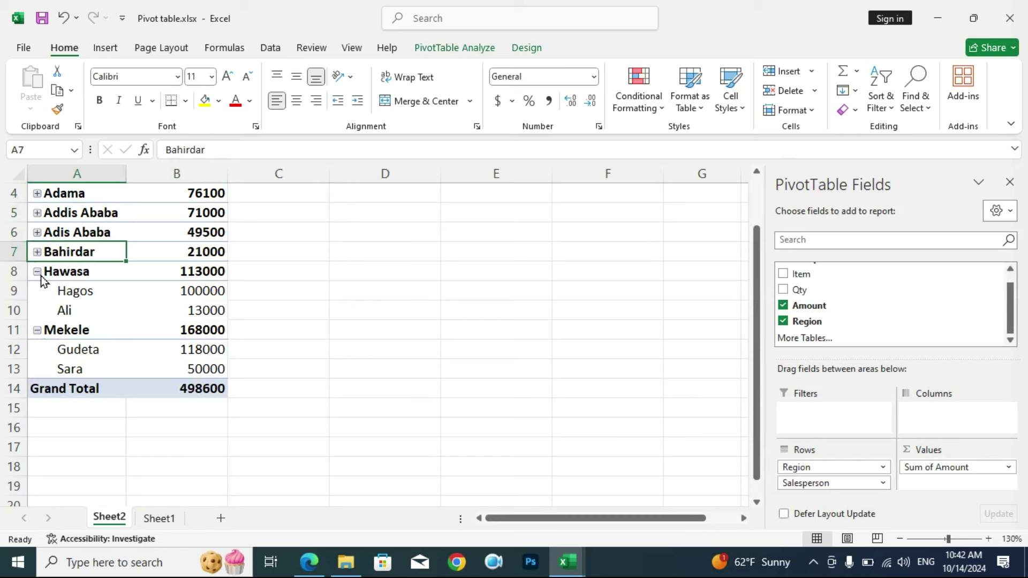
pyautogui.click(39, 273)
pyautogui.click(40, 291)
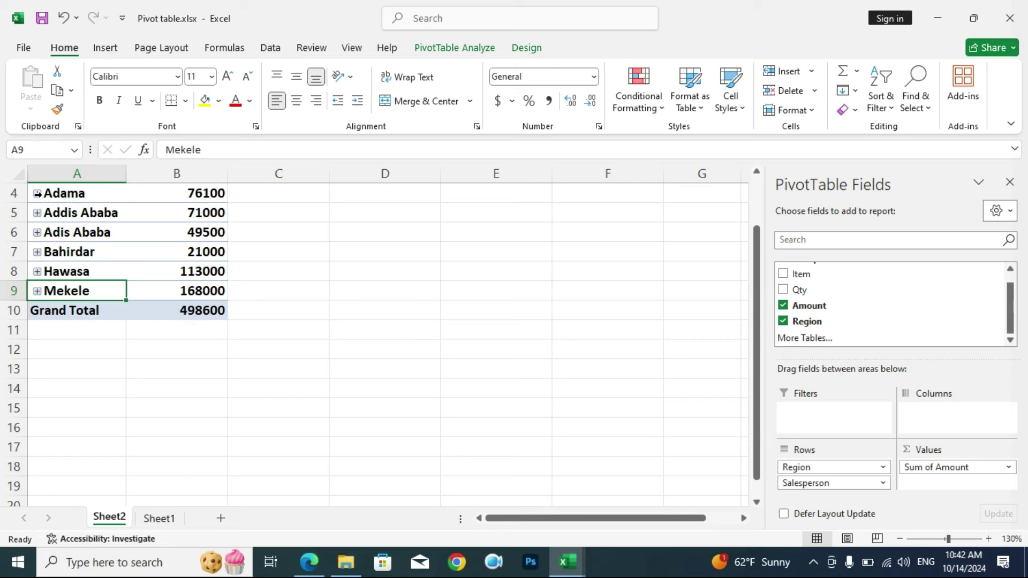
pyautogui.click(37, 194)
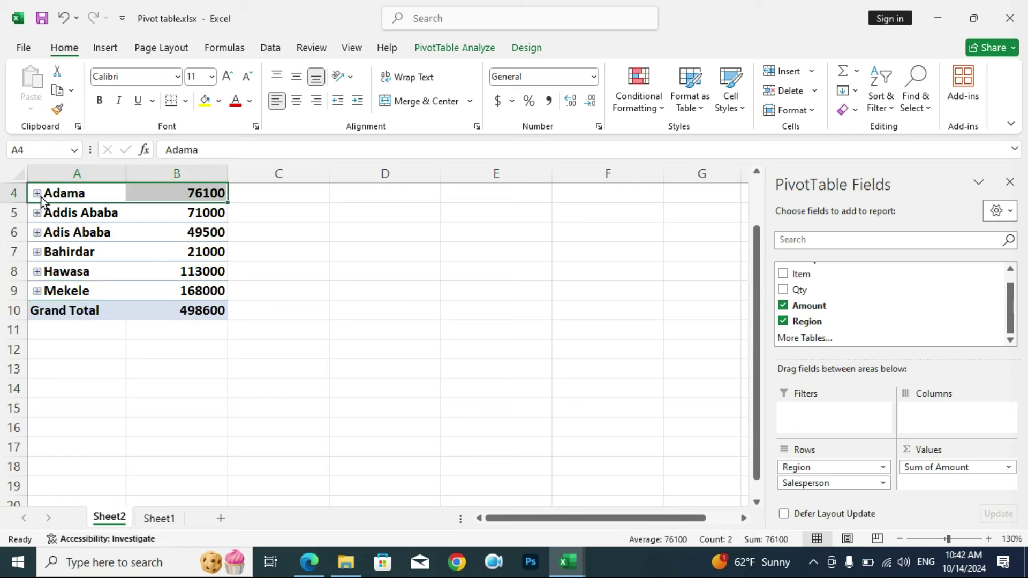
pyautogui.click(41, 196)
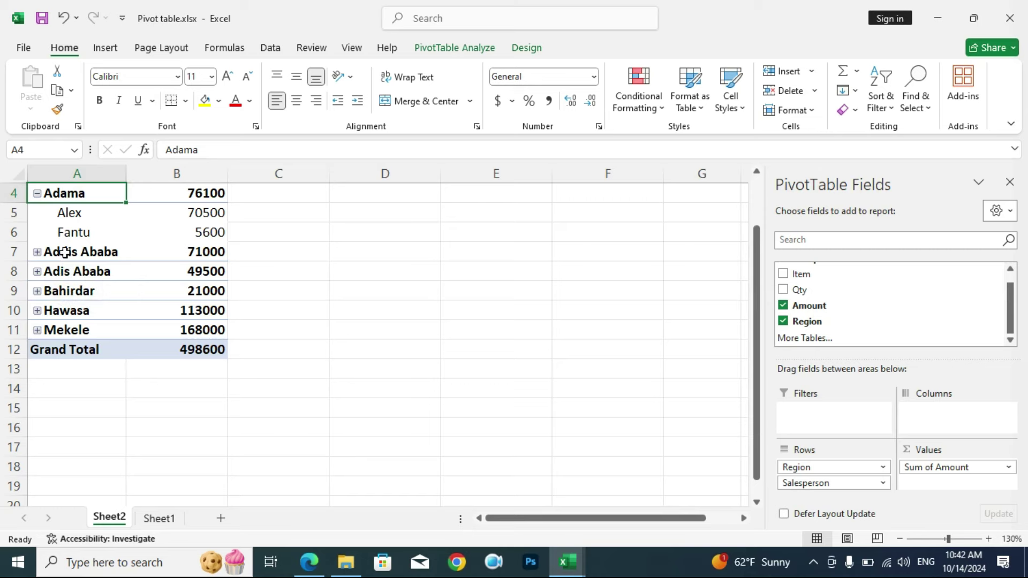
# - On Sheet1, fix 'Adis Ababa' to 'Addis Ababa' in Region cells E5 and E11
pyautogui.click(159, 518)
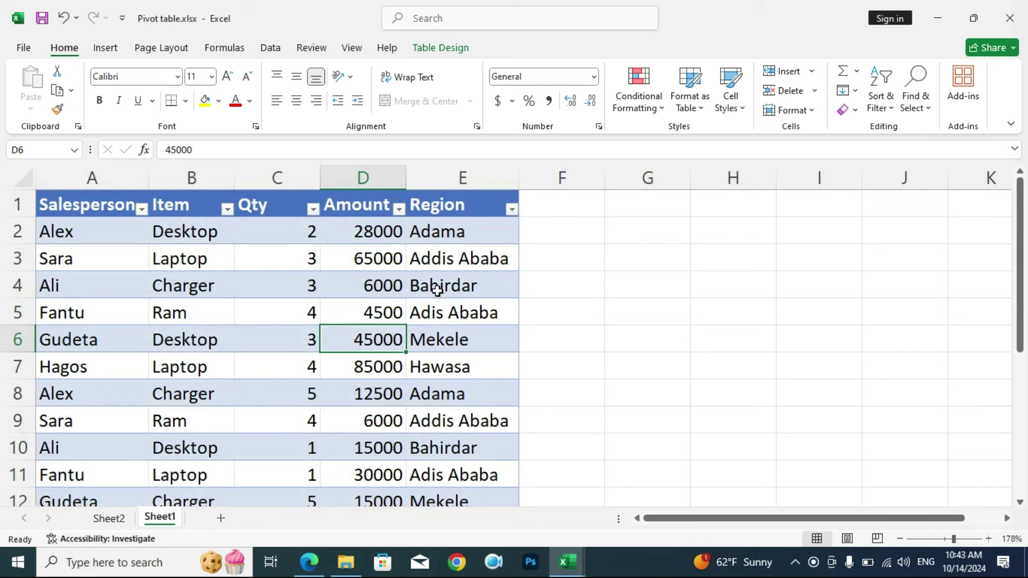
pyautogui.doubleClick(431, 315)
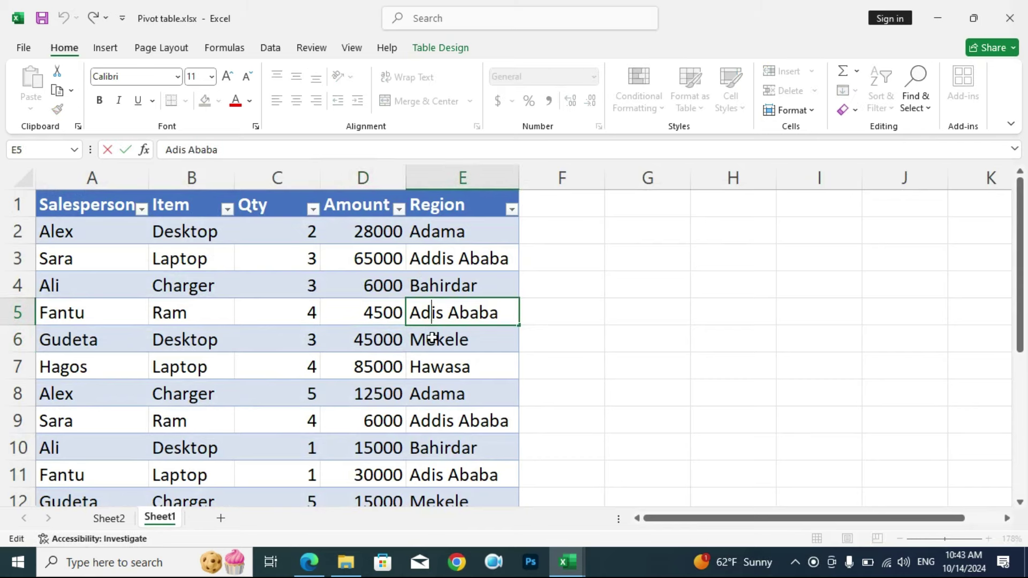
pyautogui.write('d')
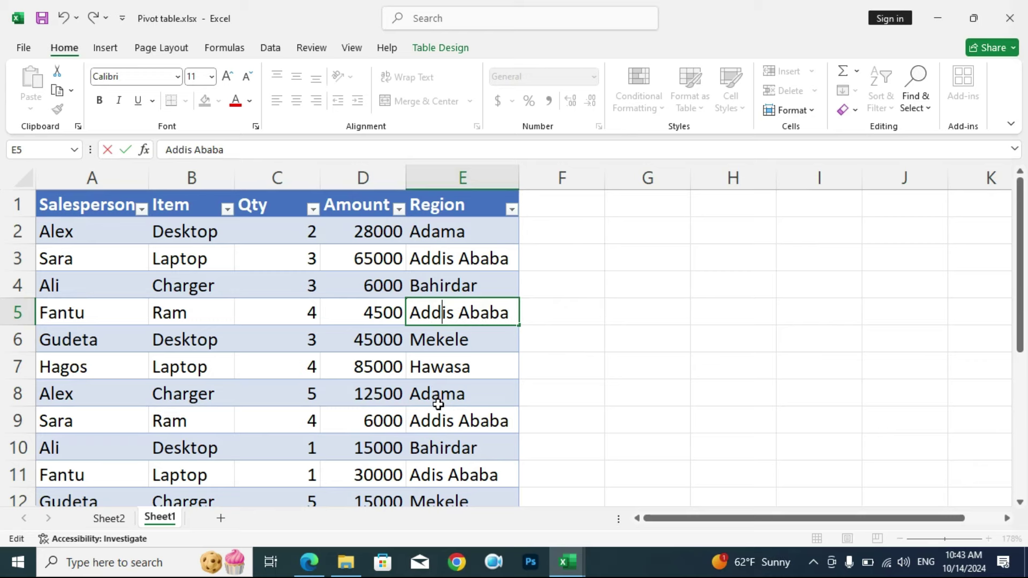
pyautogui.scroll(-2, 467, 382)
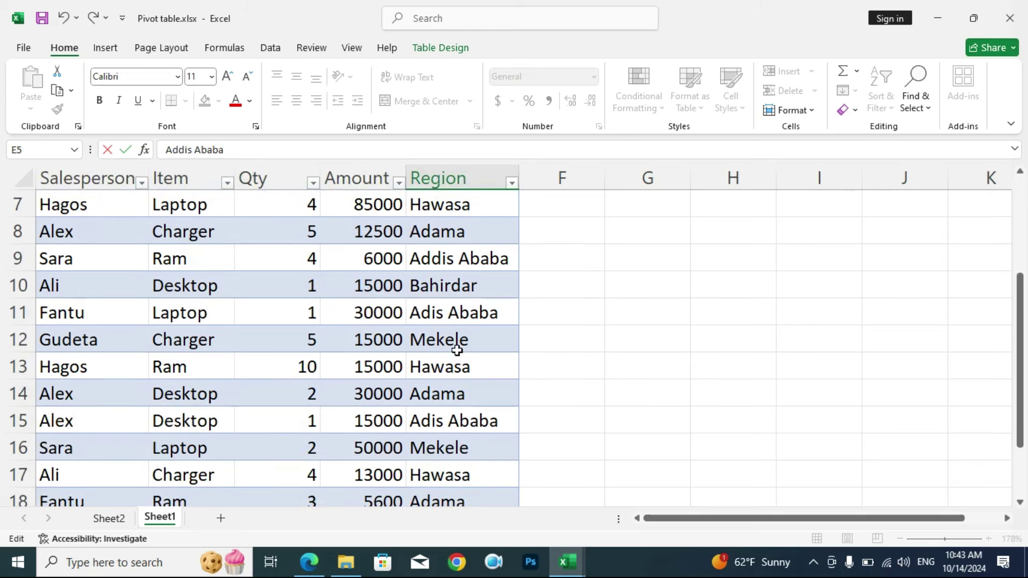
pyautogui.doubleClick(426, 312)
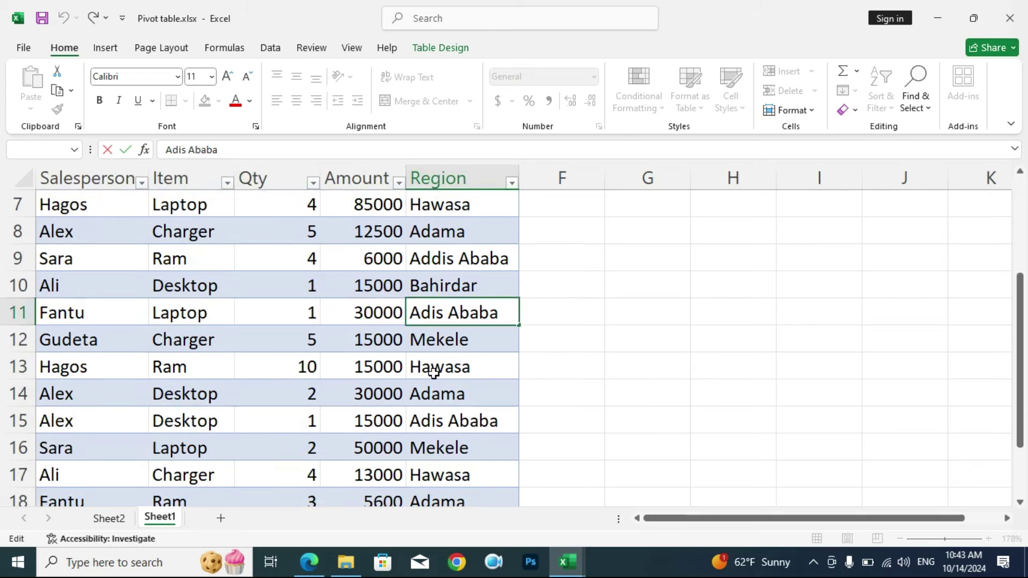
pyautogui.write('d')
pyautogui.scroll(-1, 448, 443)
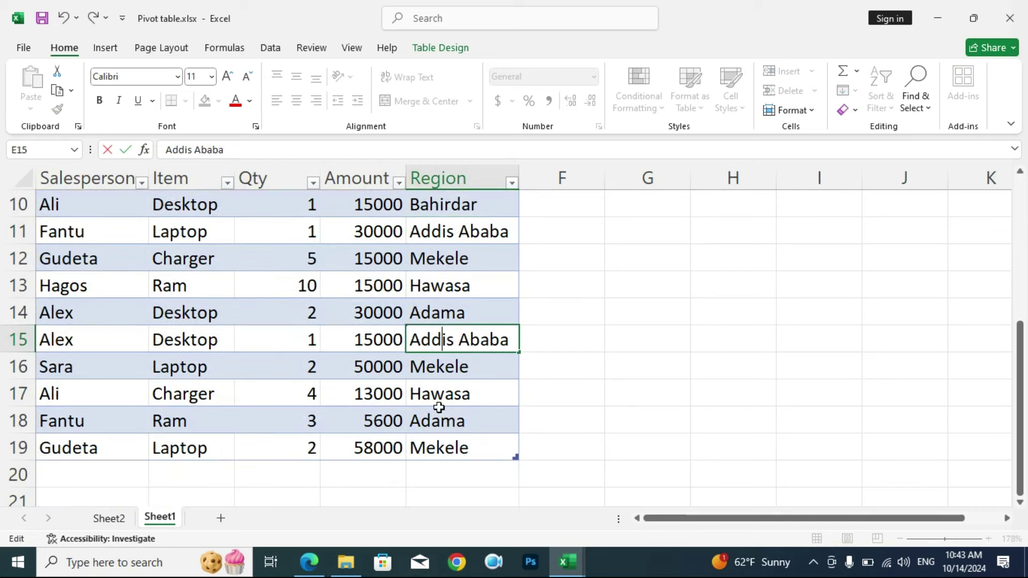
pyautogui.scroll(3, 423, 382)
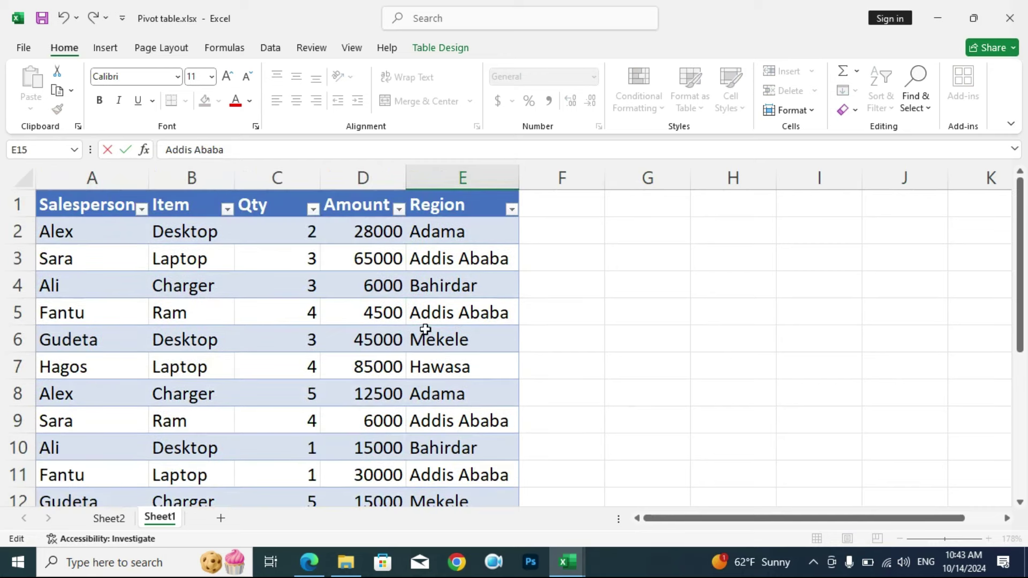
# - Refresh the Sheet2 pivot so Addis Ababa merges into one 120500 row, then collapse Adama
pyautogui.click(112, 519)
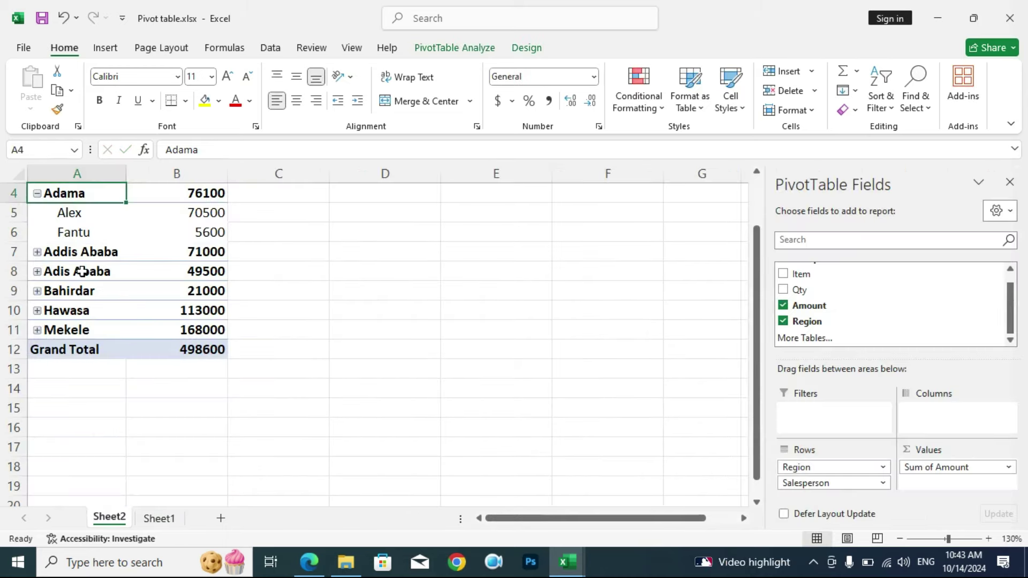
pyautogui.click(138, 289)
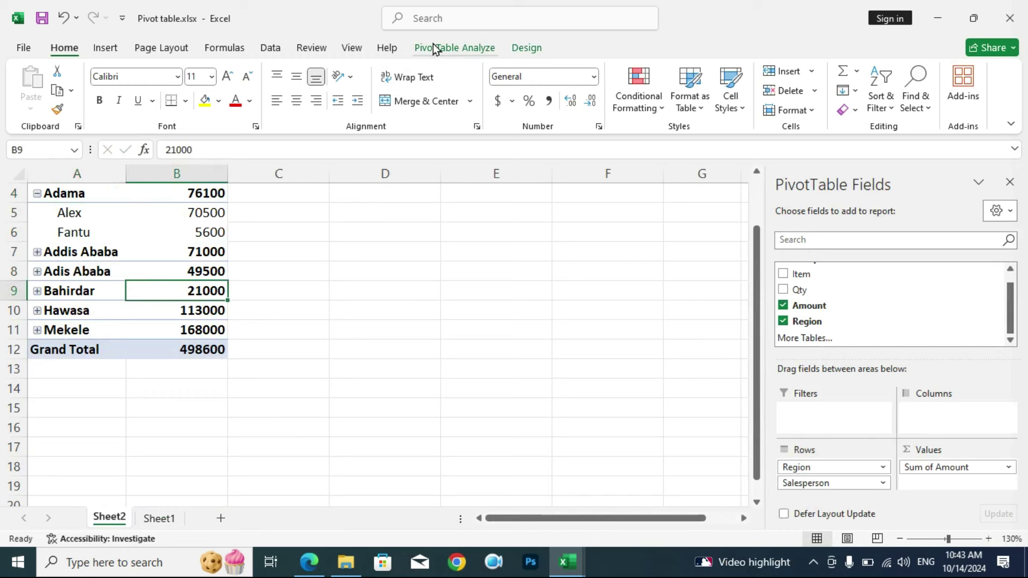
pyautogui.click(451, 49)
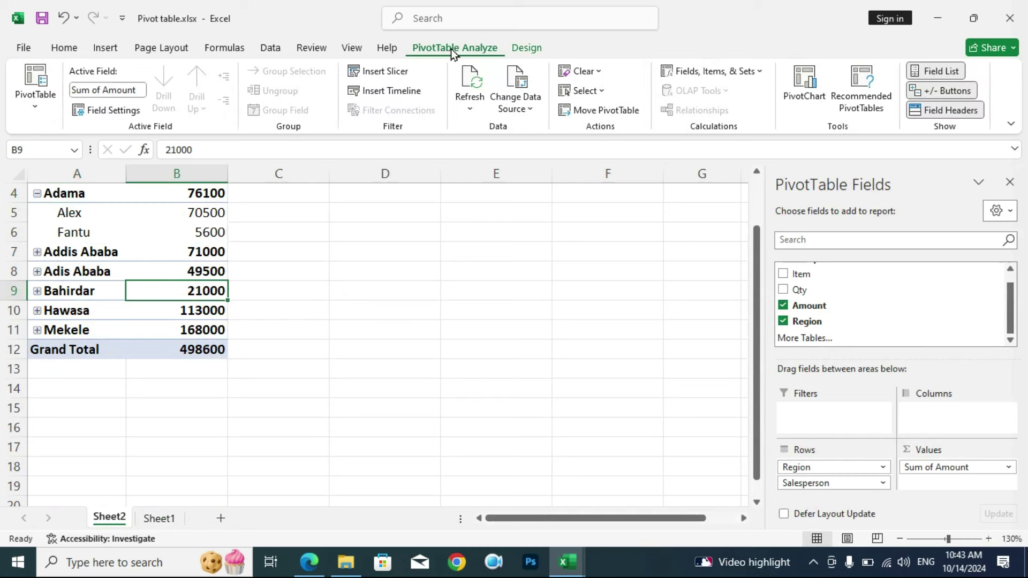
pyautogui.click(474, 92)
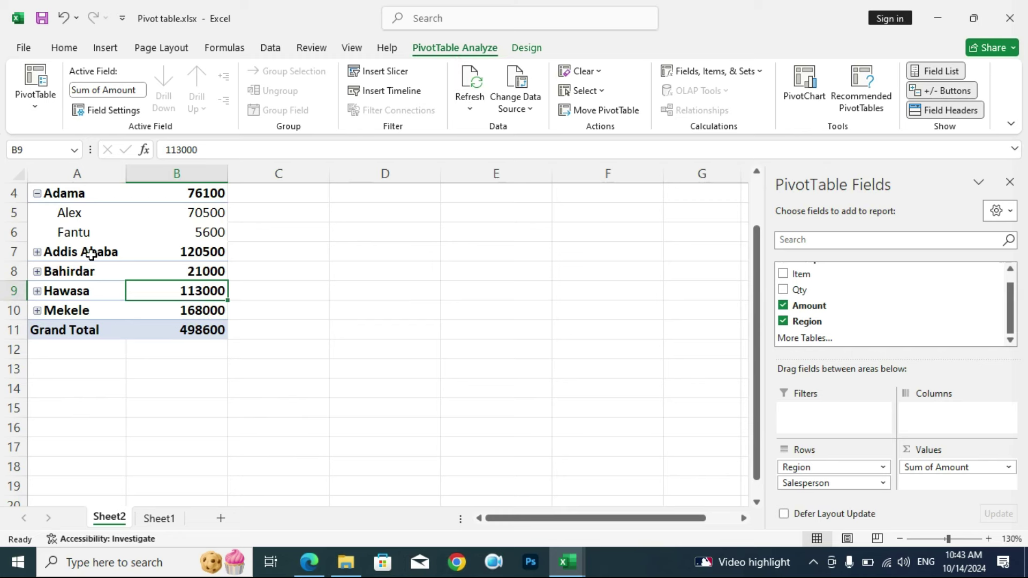
pyautogui.click(37, 194)
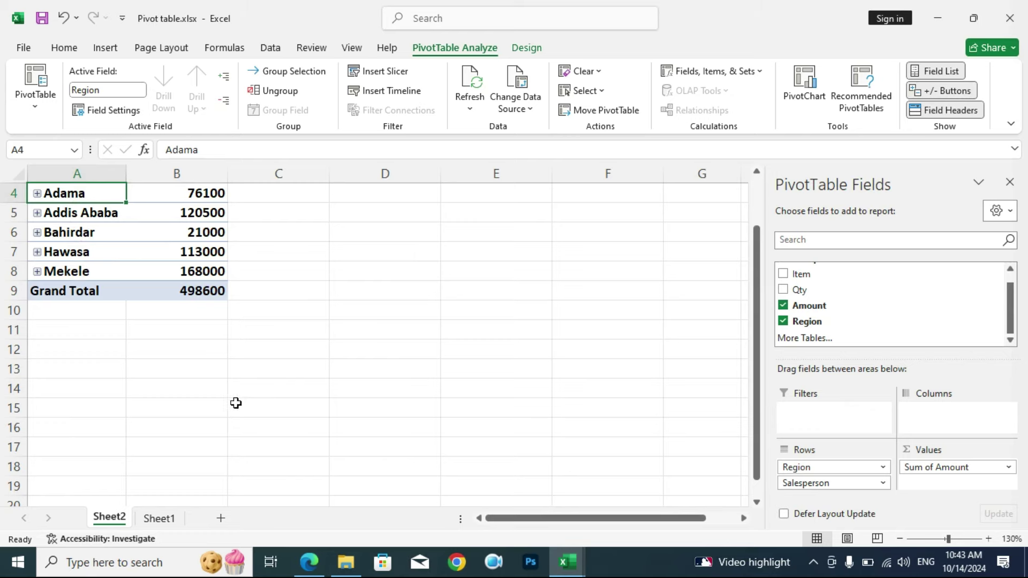
pyautogui.click(158, 519)
# - Remove Region from the pivot rows, leaving six salespeople from 121000 down to 34000
pyautogui.click(113, 520)
pyautogui.scroll(1, 289, 276)
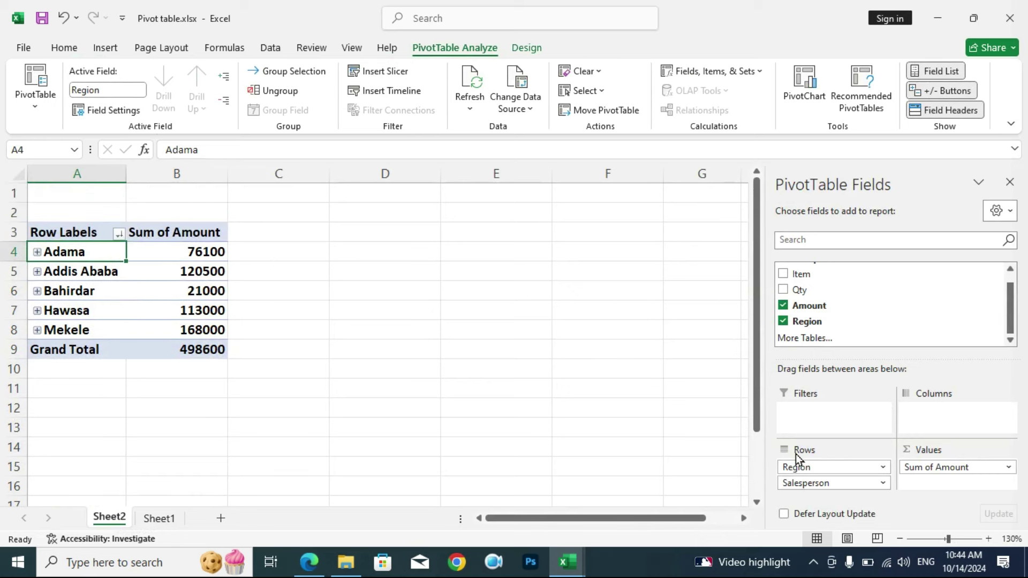
pyautogui.moveTo(800, 471); pyautogui.dragTo(567, 374)
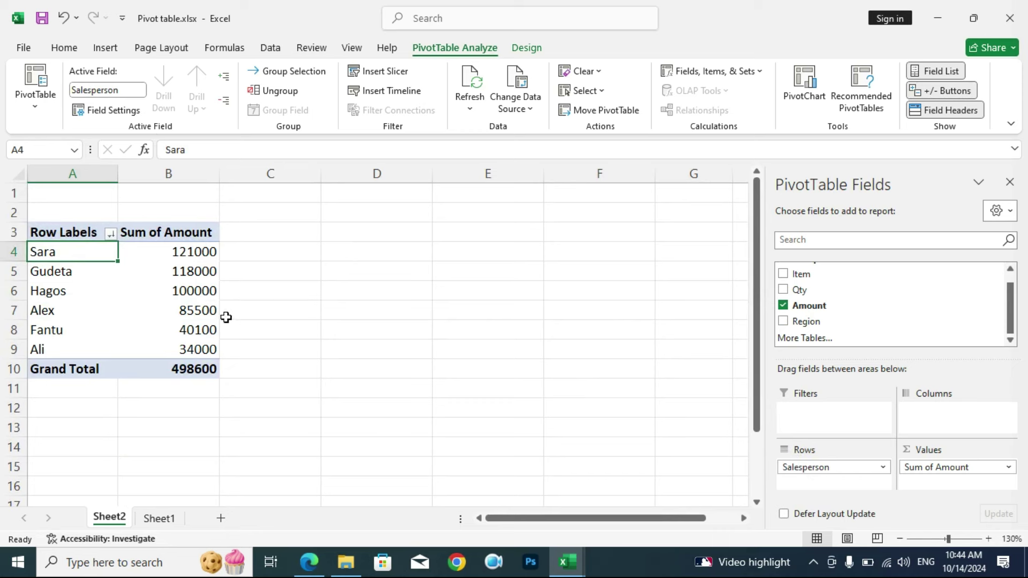
pyautogui.click(207, 256)
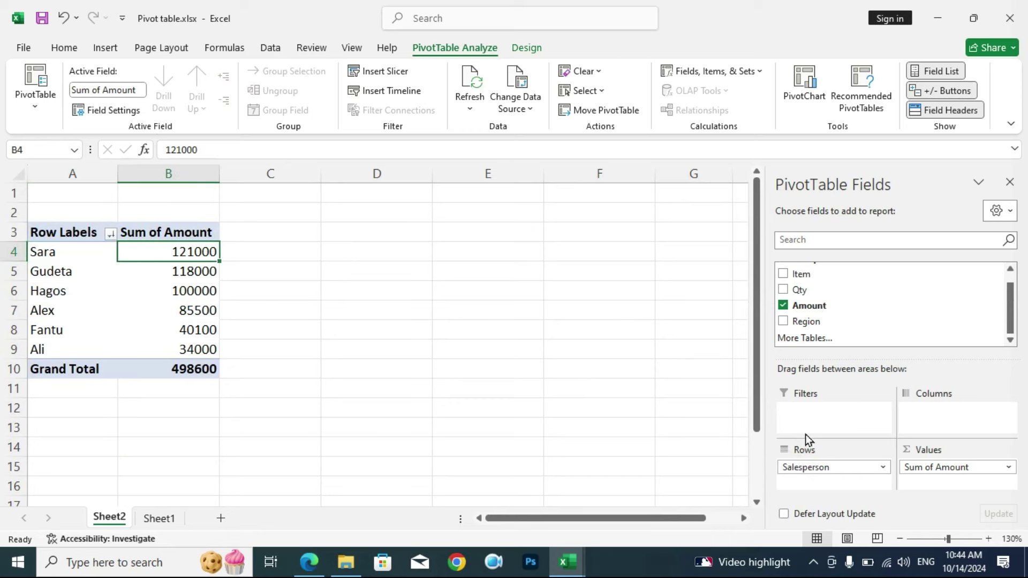
# - Add Amount to Values a second time and show it as % of Column Total
pyautogui.moveTo(810, 311); pyautogui.dragTo(930, 487)
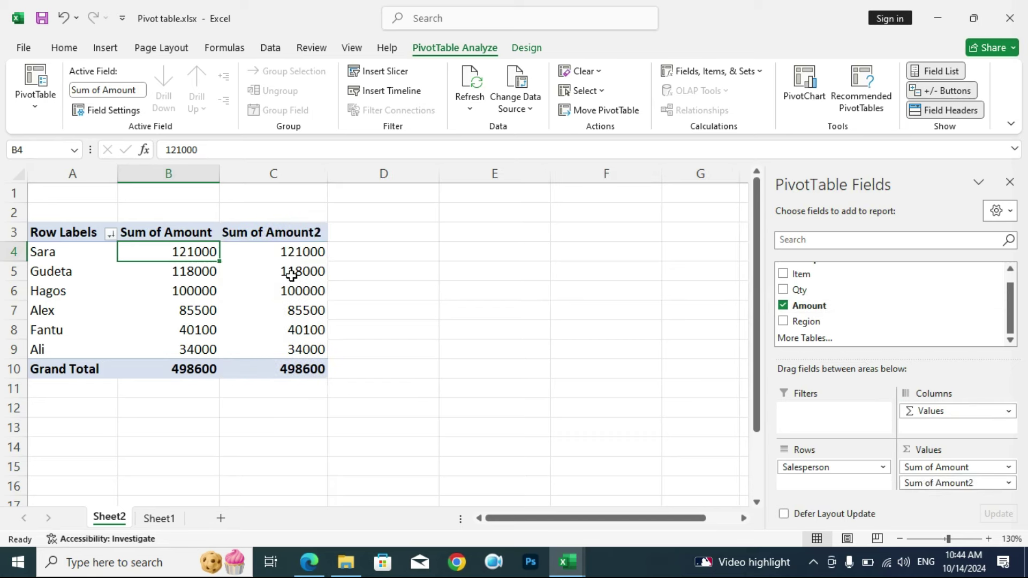
pyautogui.click(303, 253)
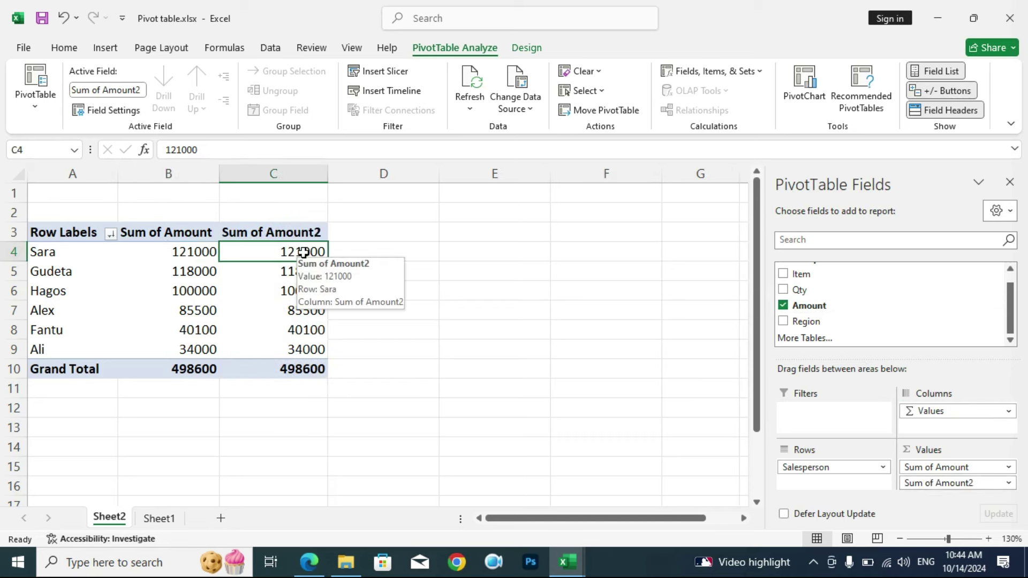
pyautogui.rightClick(292, 252)
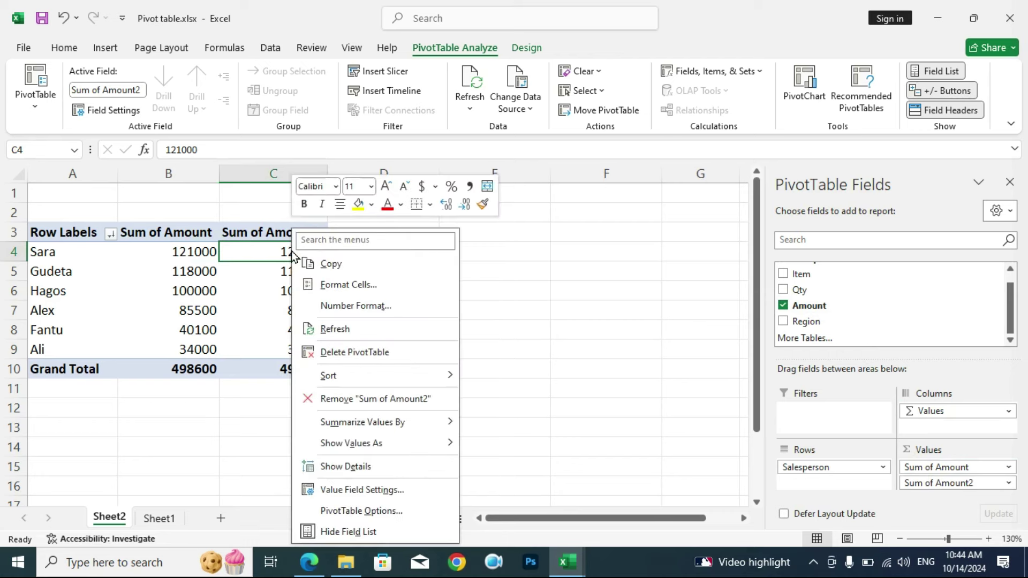
pyautogui.moveTo(351, 443)
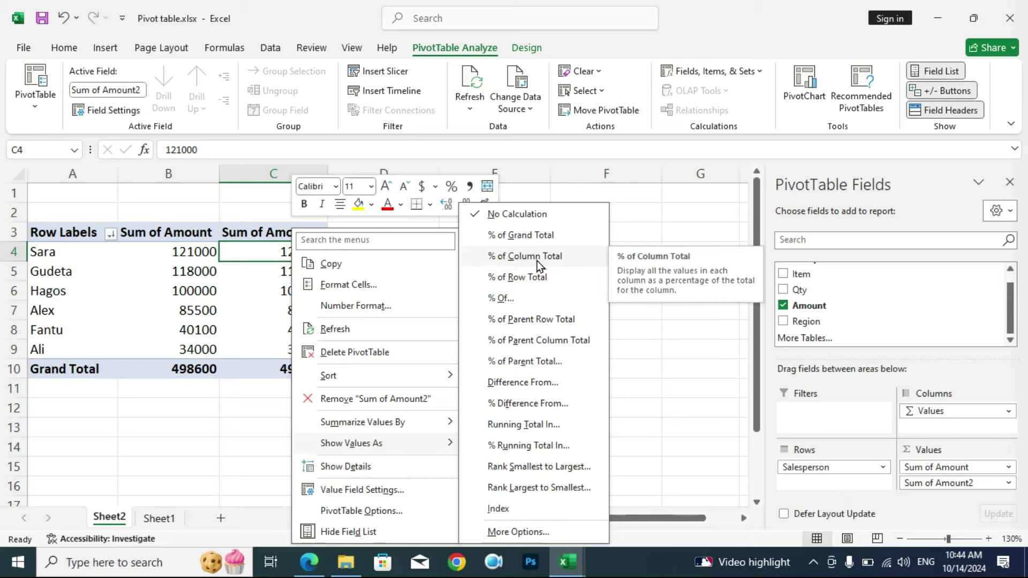
pyautogui.click(538, 258)
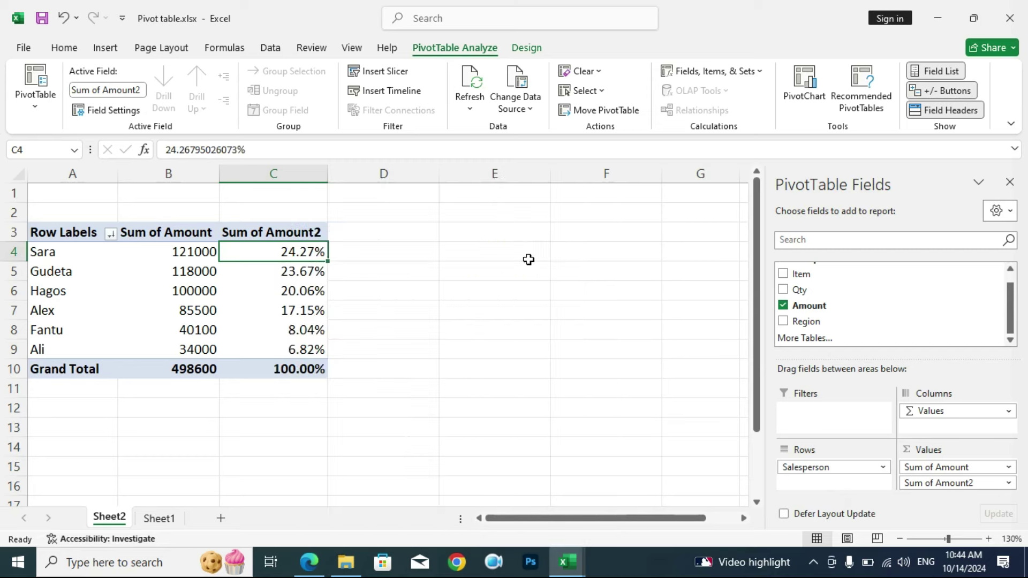
# - Check the percentages: Grand Total 100.00%, Sara 24.27%, and the other salespeople
pyautogui.click(295, 372)
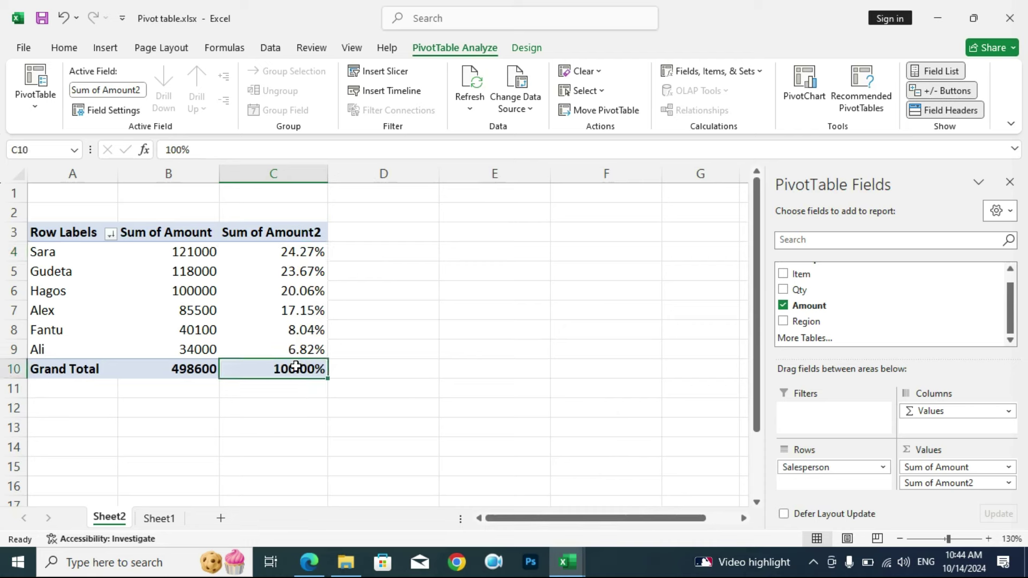
pyautogui.click(285, 252)
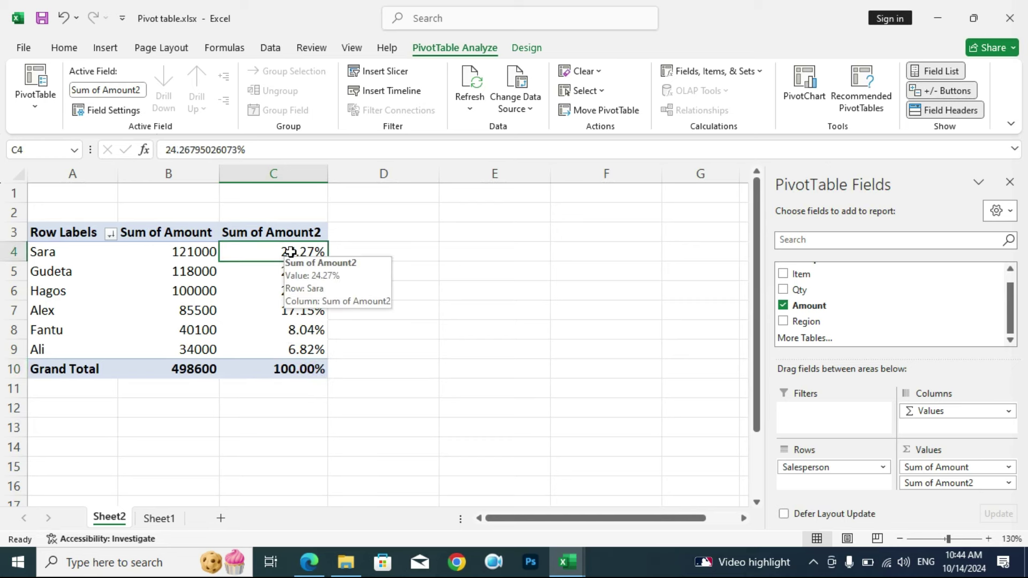
pyautogui.click(290, 275)
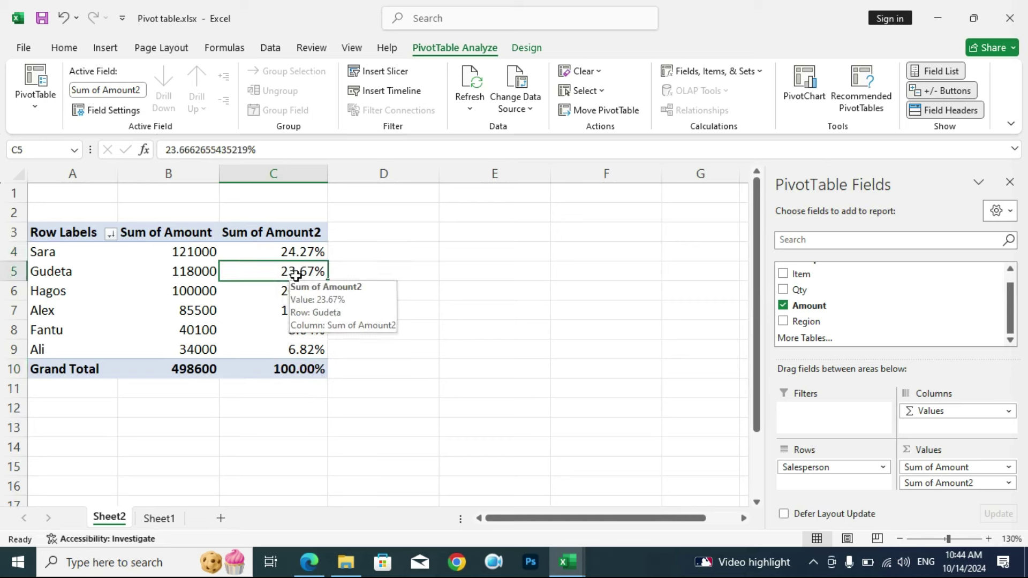
pyautogui.click(270, 291)
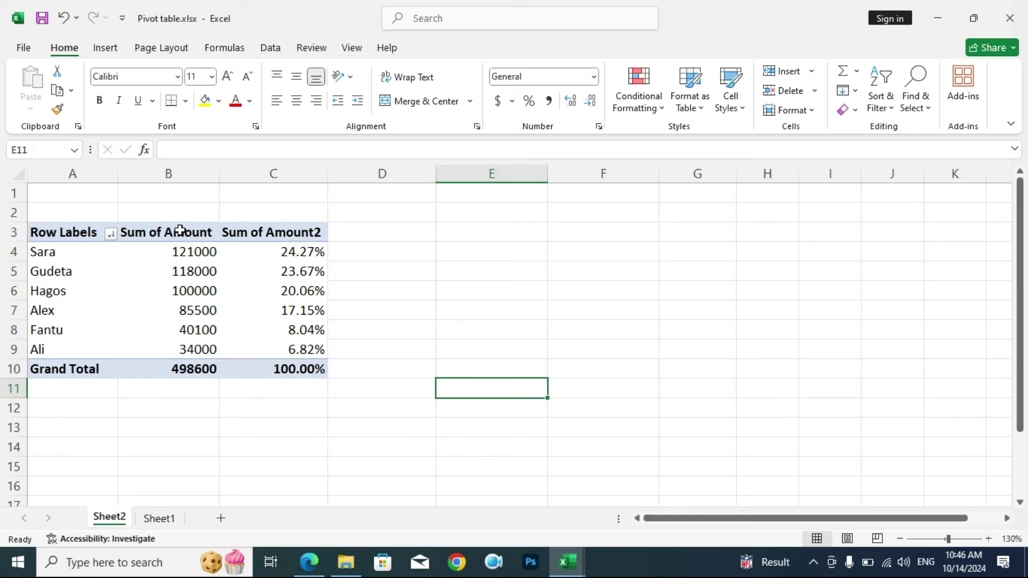
# - Change the Sum of Amount2 value field's custom name to '%'
pyautogui.doubleClick(298, 236)
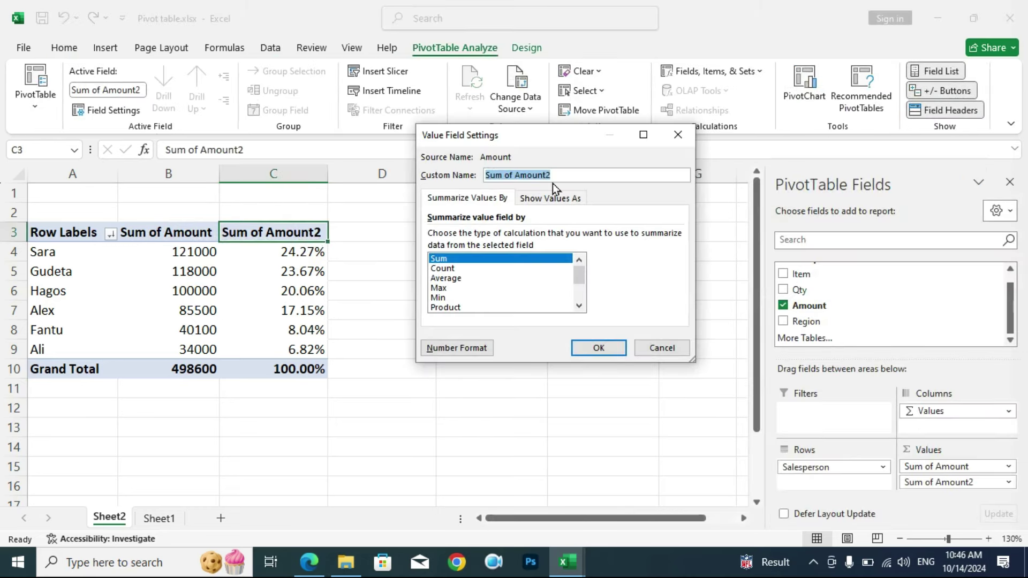
pyautogui.write('%')
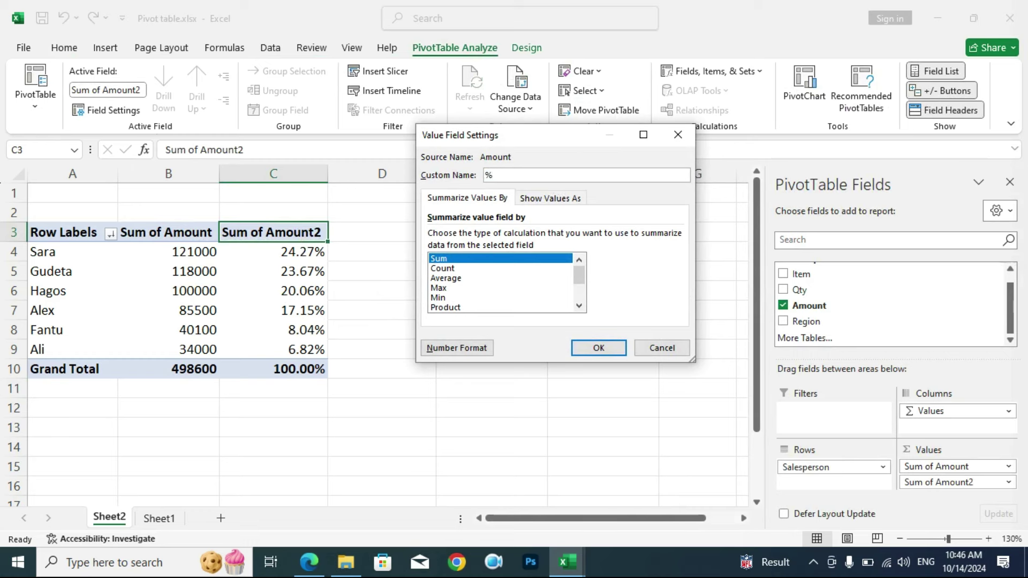
pyautogui.click(601, 349)
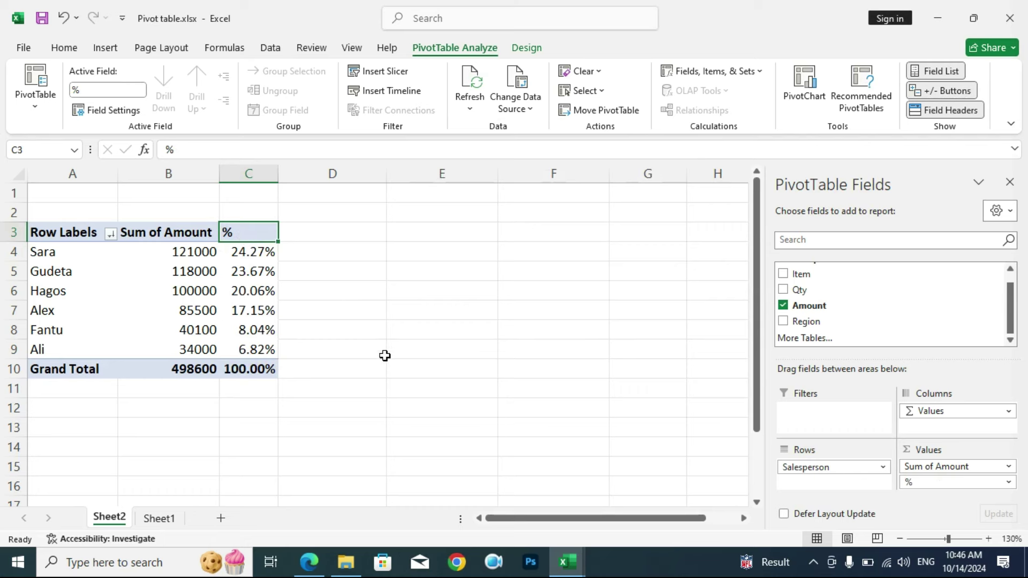
pyautogui.click(435, 423)
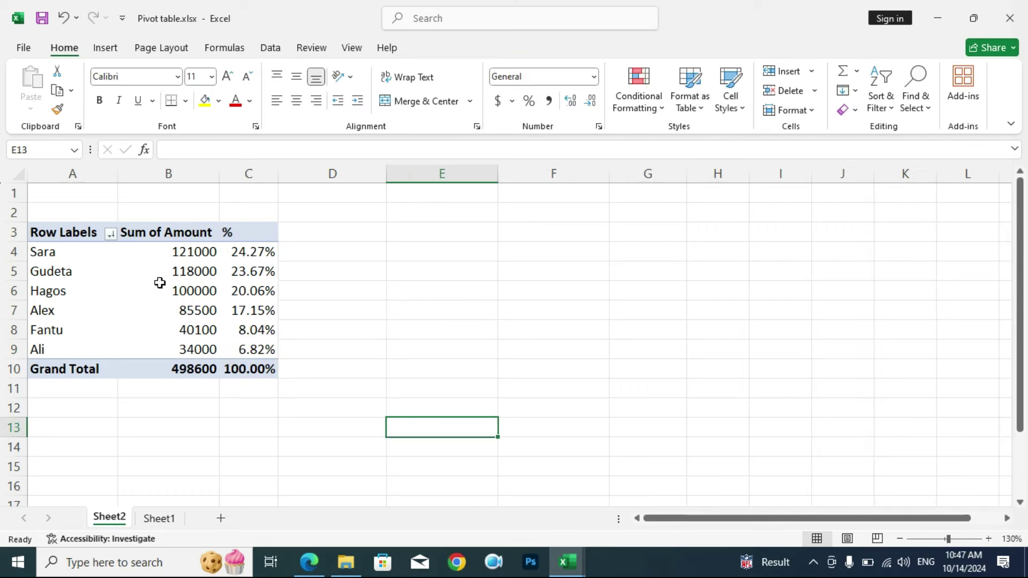
pyautogui.click(156, 288)
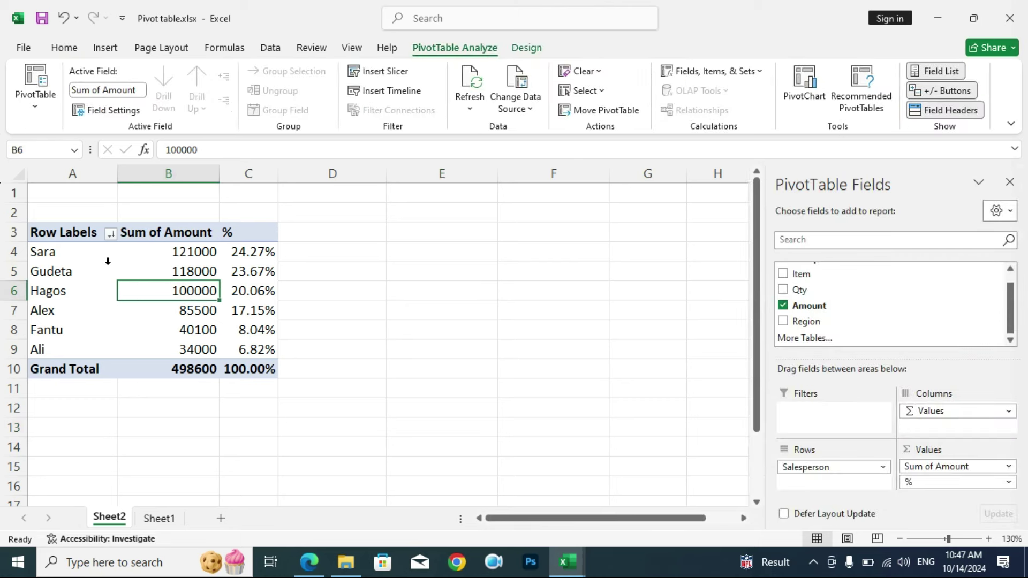
# - Turn on Banded Rows and Banded Columns for the pivot table
pyautogui.click(524, 48)
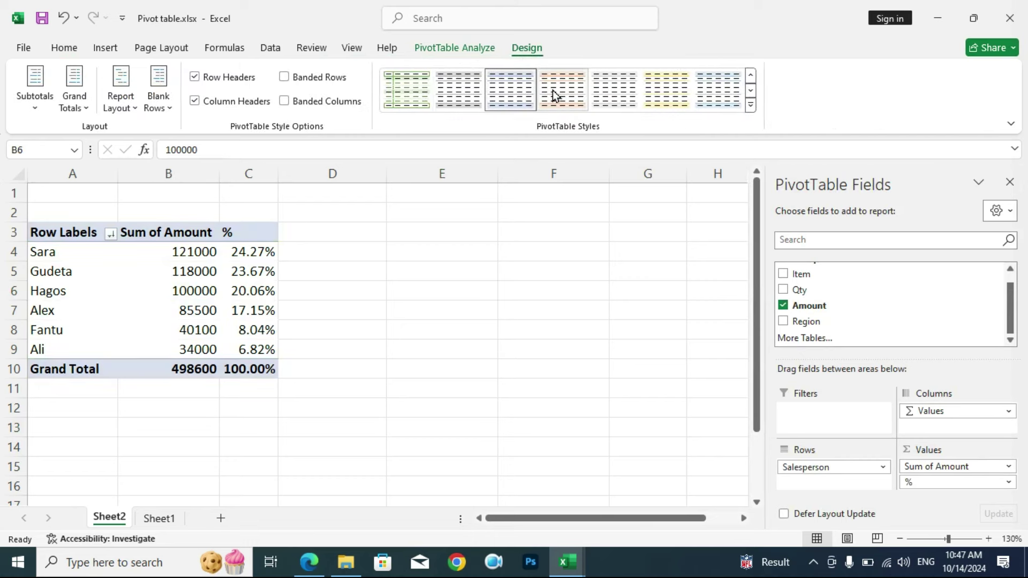
pyautogui.click(289, 77)
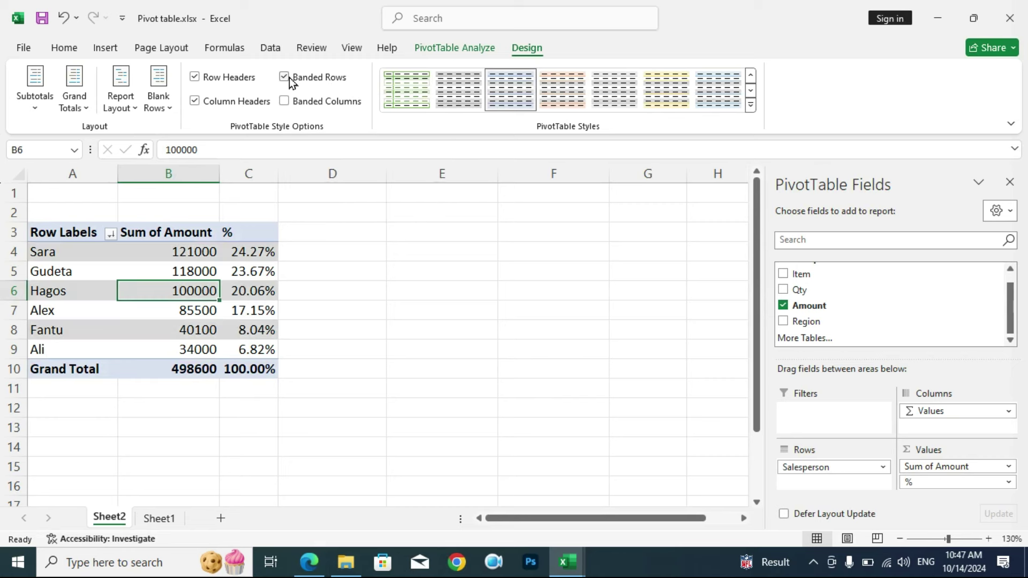
pyautogui.click(284, 102)
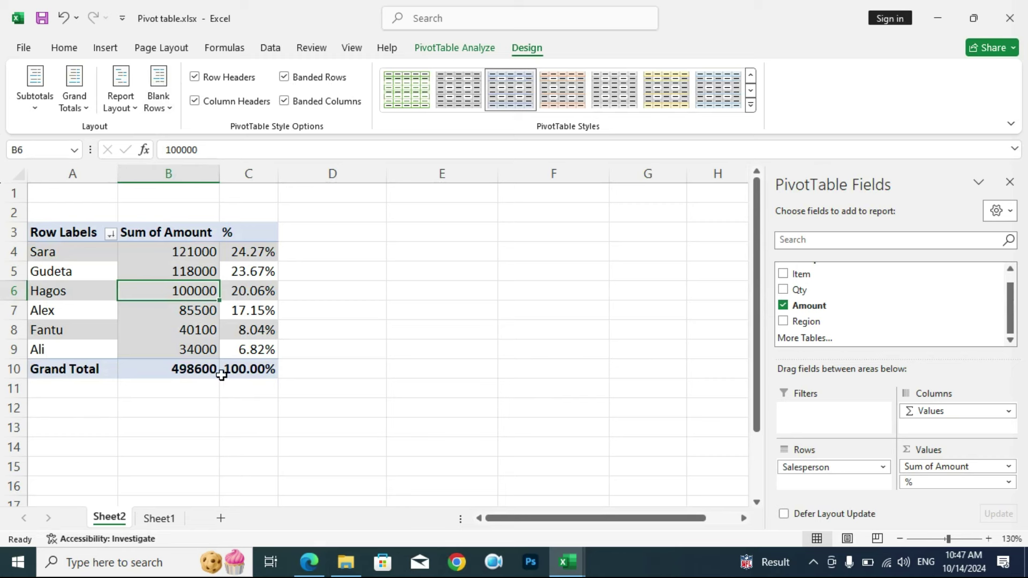
# - Try Grand Totals off, then restore the Grand Total row and expand the styles gallery
pyautogui.click(79, 106)
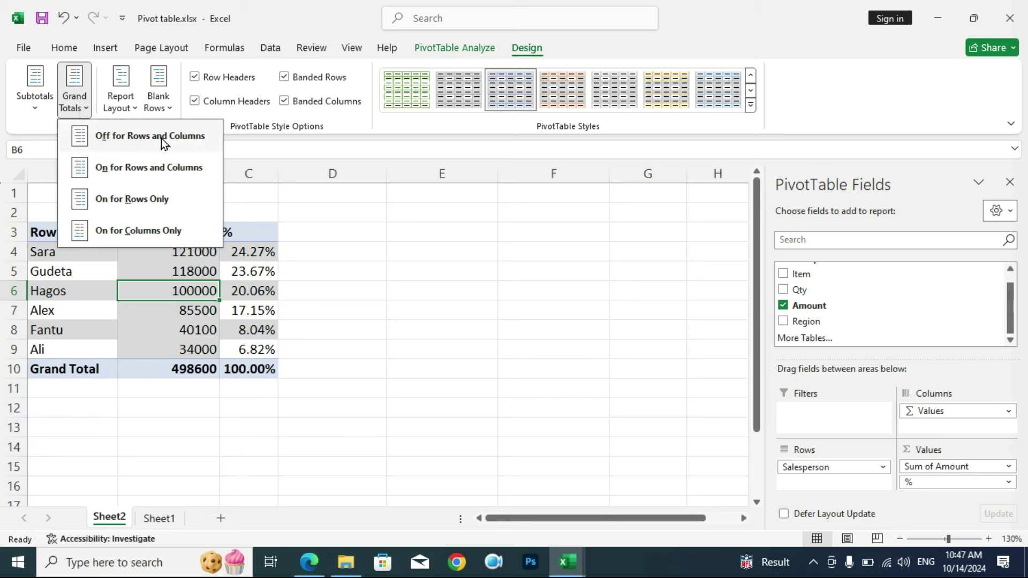
pyautogui.click(161, 139)
pyautogui.click(90, 111)
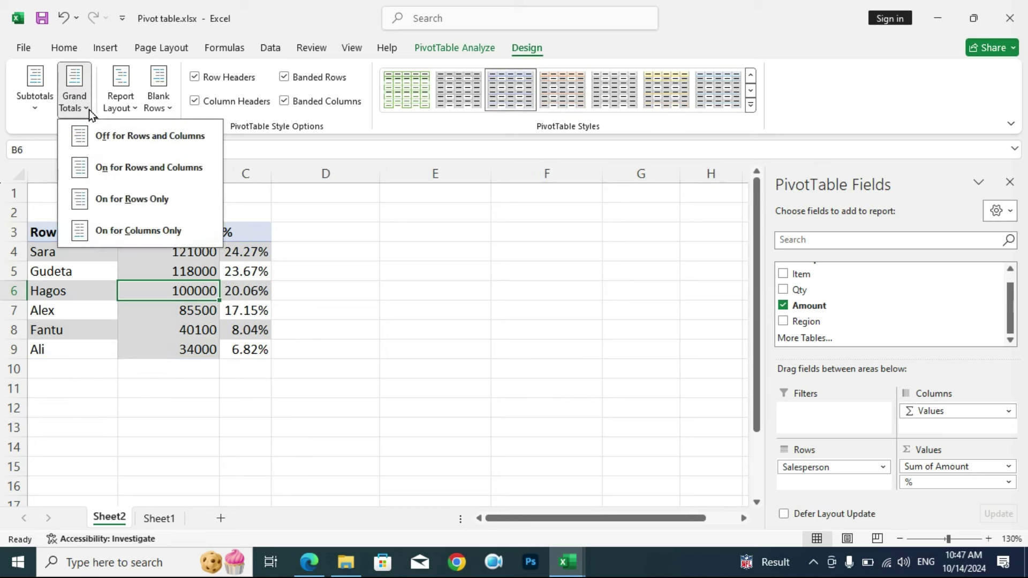
pyautogui.click(116, 168)
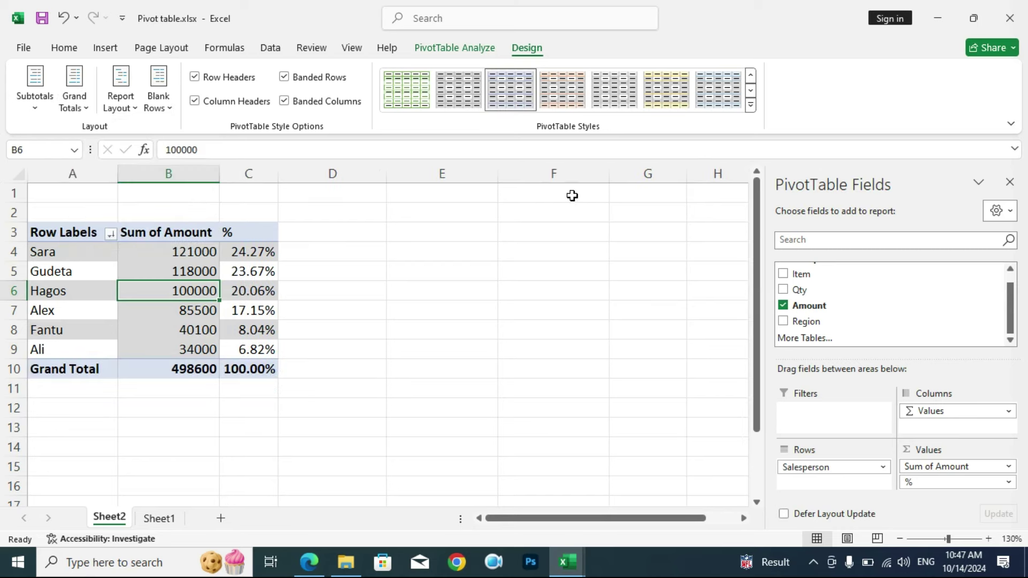
pyautogui.click(750, 105)
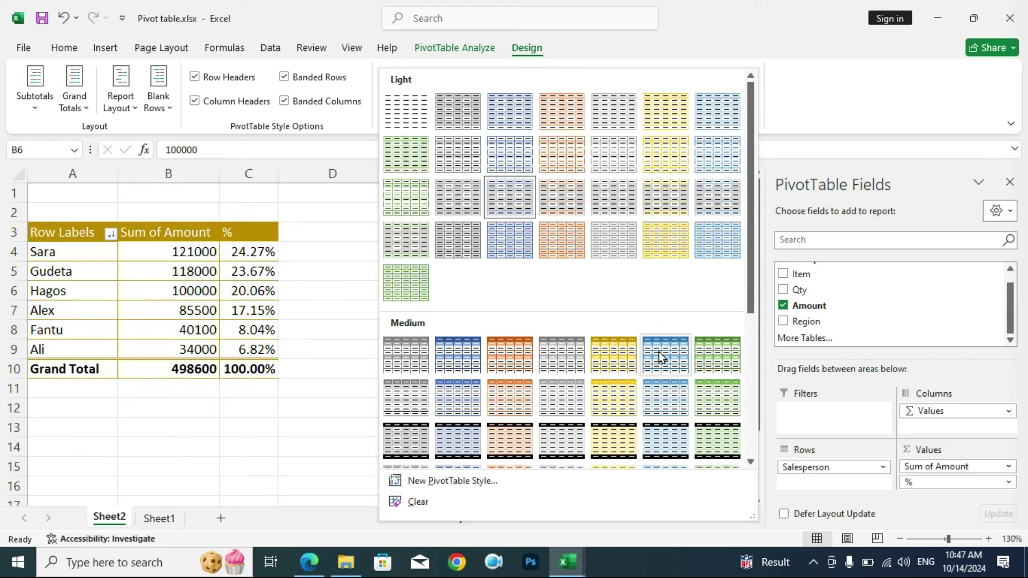
# - Apply the Light Blue Medium 2 PivotTable style with its dark blue header row
pyautogui.click(464, 355)
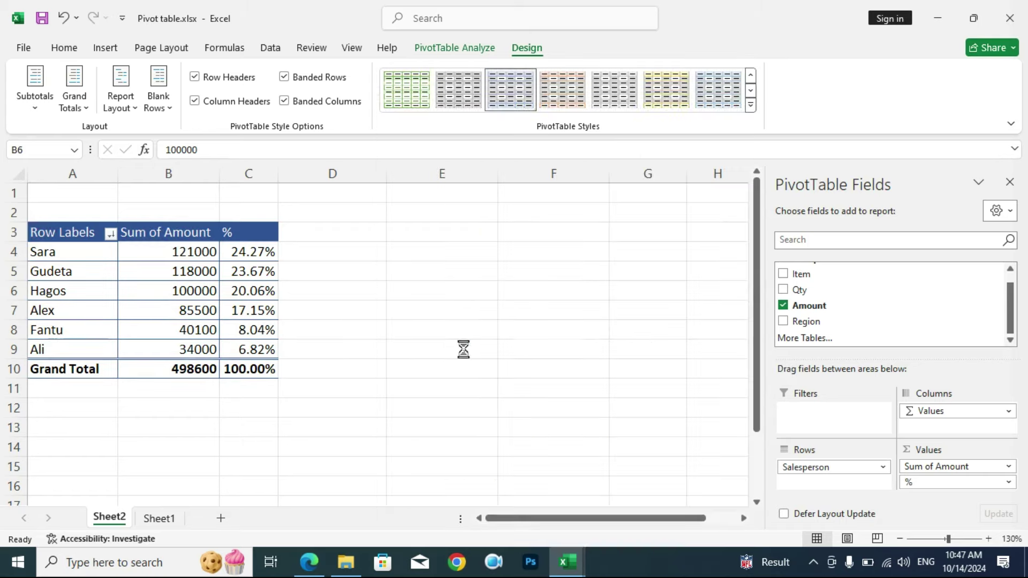
pyautogui.click(371, 310)
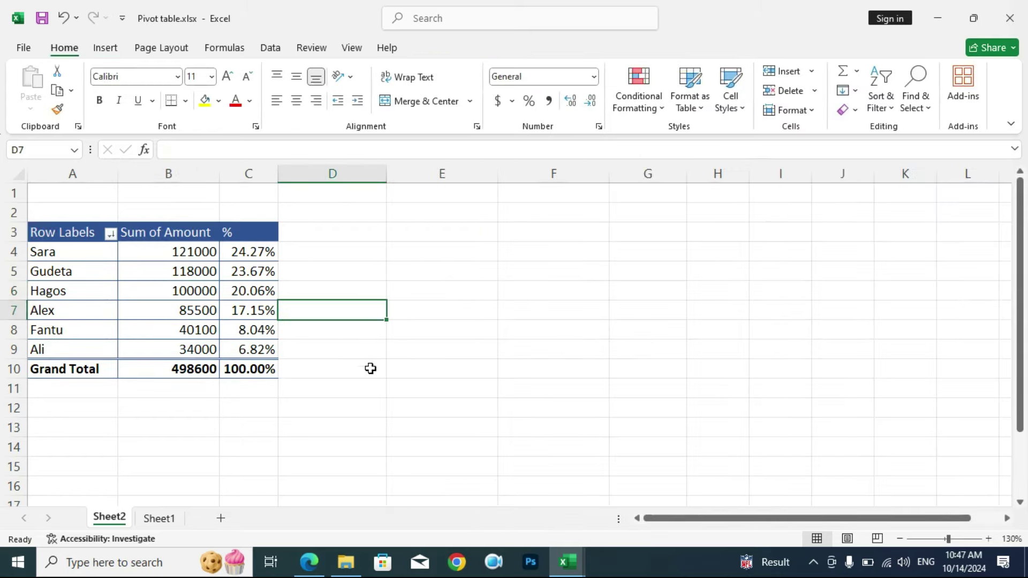
pyautogui.press('Up')
pyautogui.press('Right')
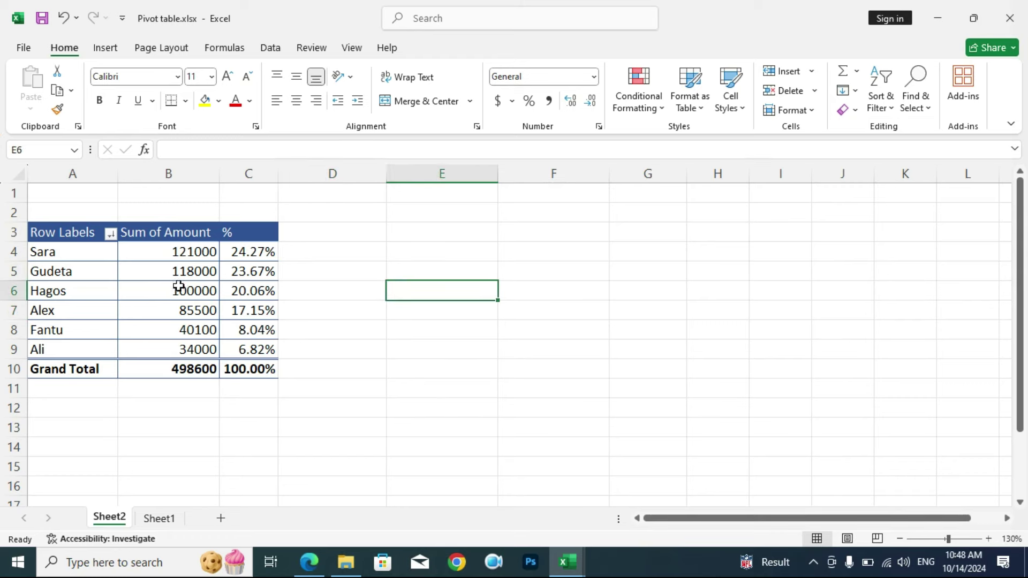
pyautogui.moveTo(179, 290)
pyautogui.click(144, 275)
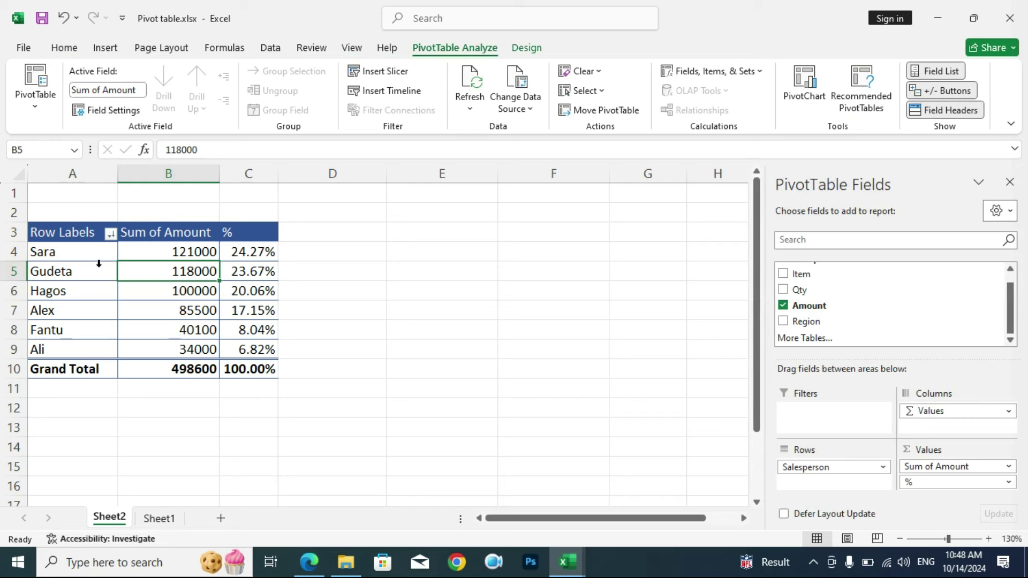
pyautogui.click(108, 52)
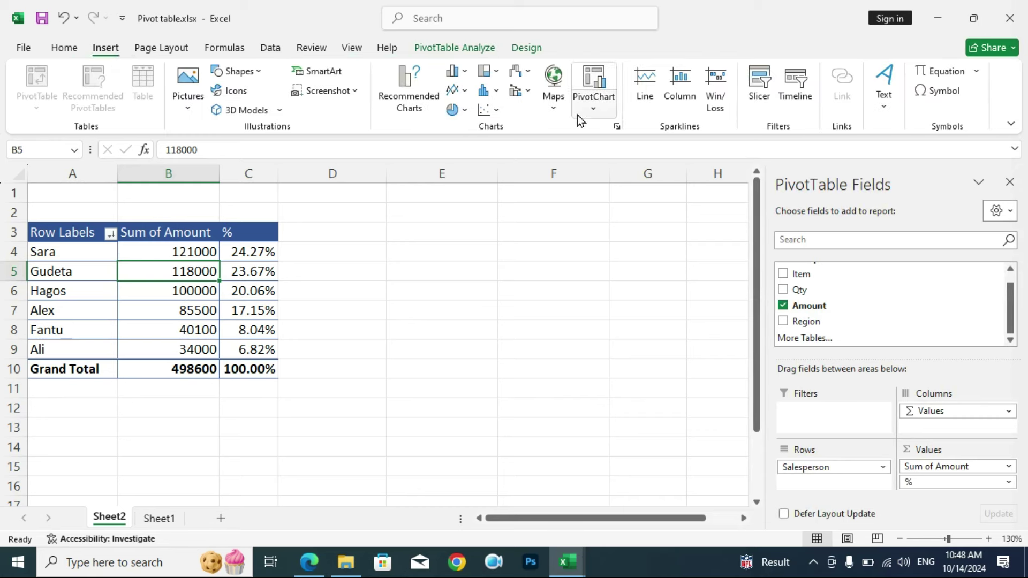
# - Insert a clustered column PivotChart of Sum of Amount and move it right of the pivot
pyautogui.click(464, 72)
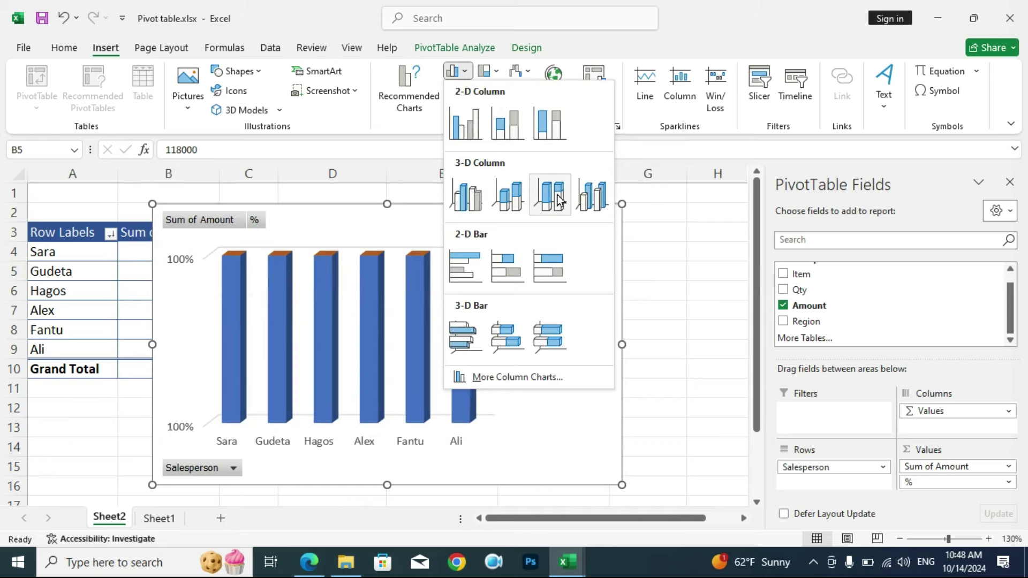
pyautogui.click(467, 128)
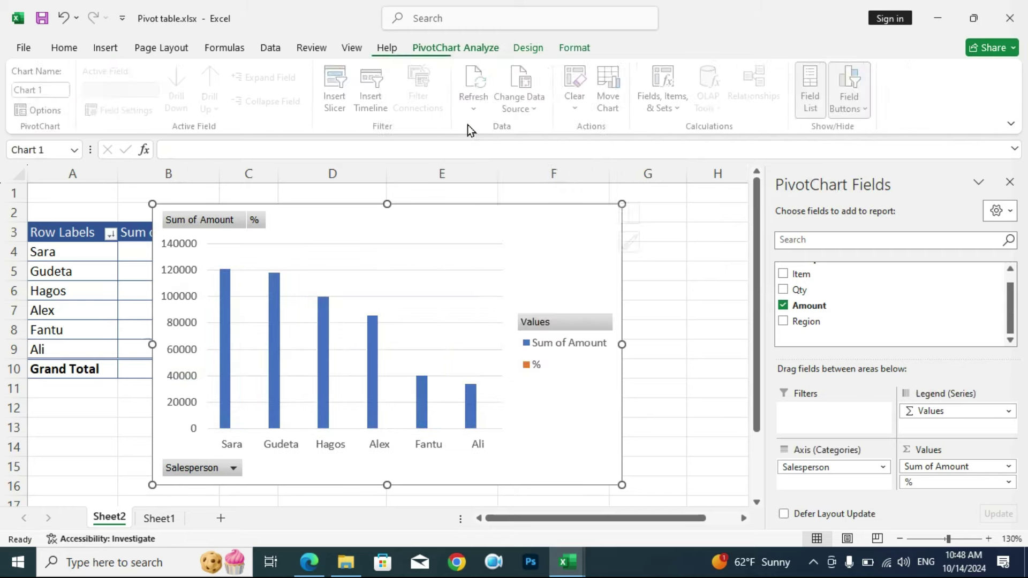
pyautogui.moveTo(425, 217); pyautogui.dragTo(537, 206)
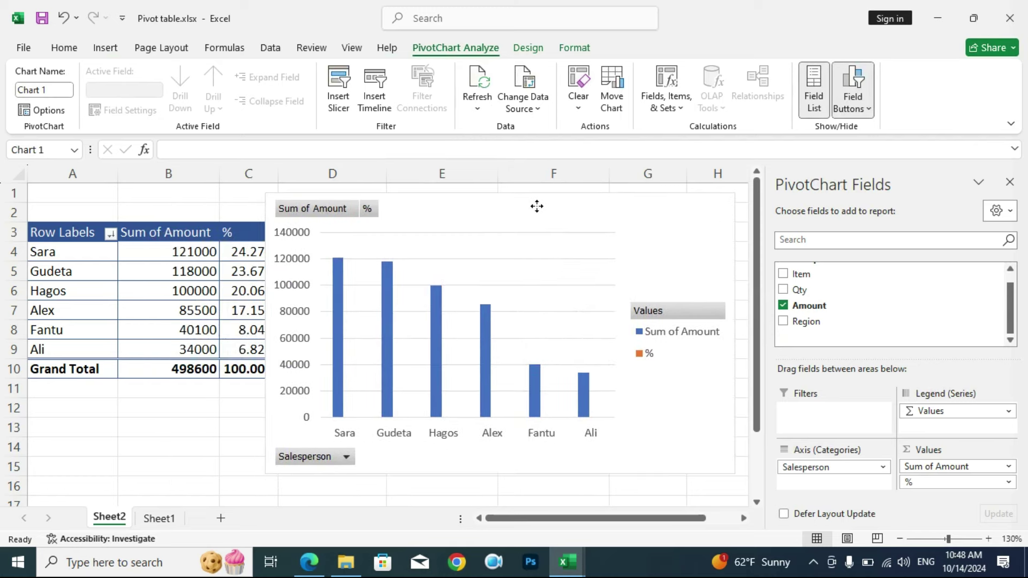
pyautogui.moveTo(539, 206); pyautogui.dragTo(488, 207)
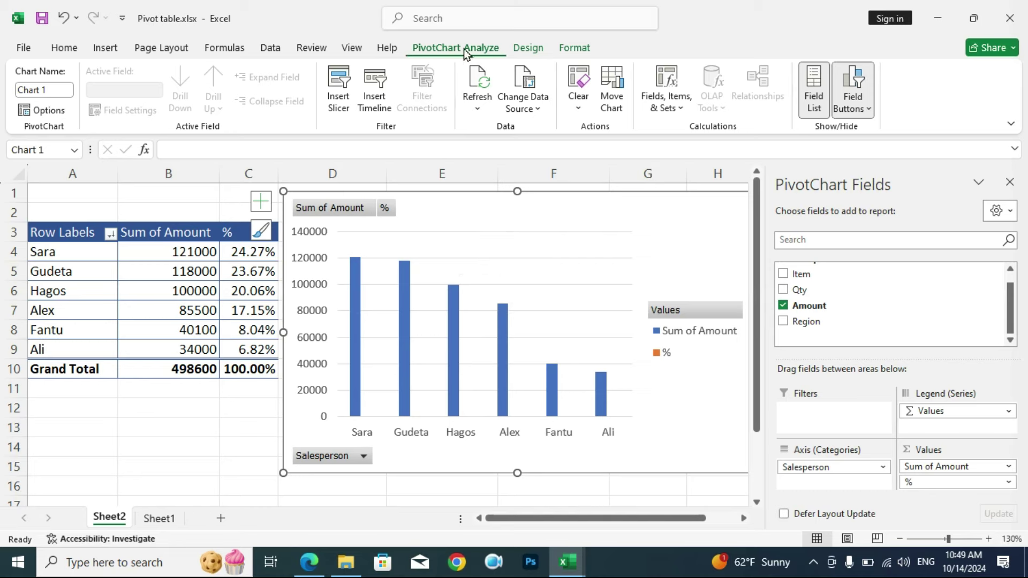
# - Insert a slicer on the Region field and drag it to the right of the chart
pyautogui.click(349, 96)
pyautogui.moveTo(621, 124); pyautogui.dragTo(656, 133)
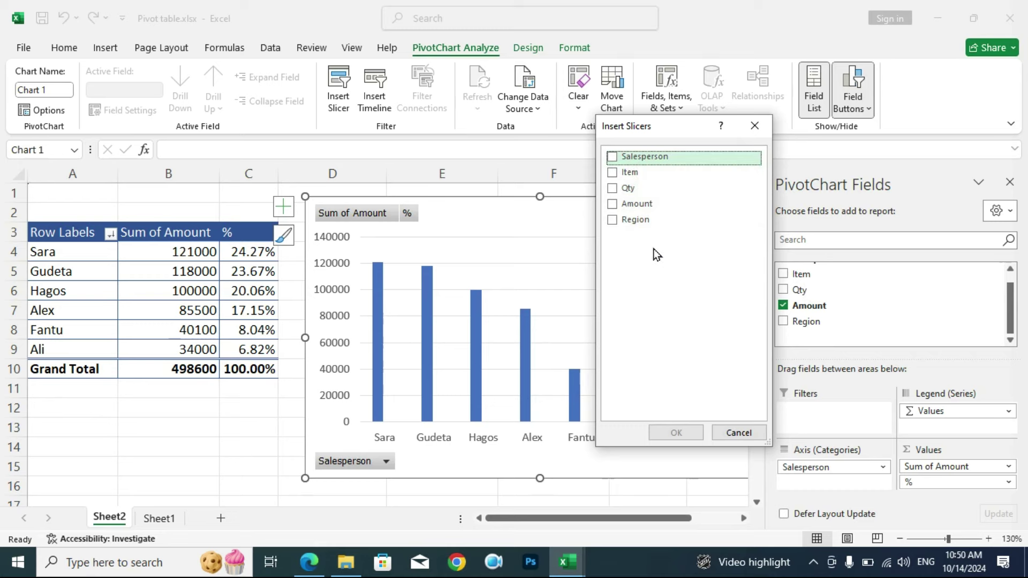
pyautogui.click(619, 225)
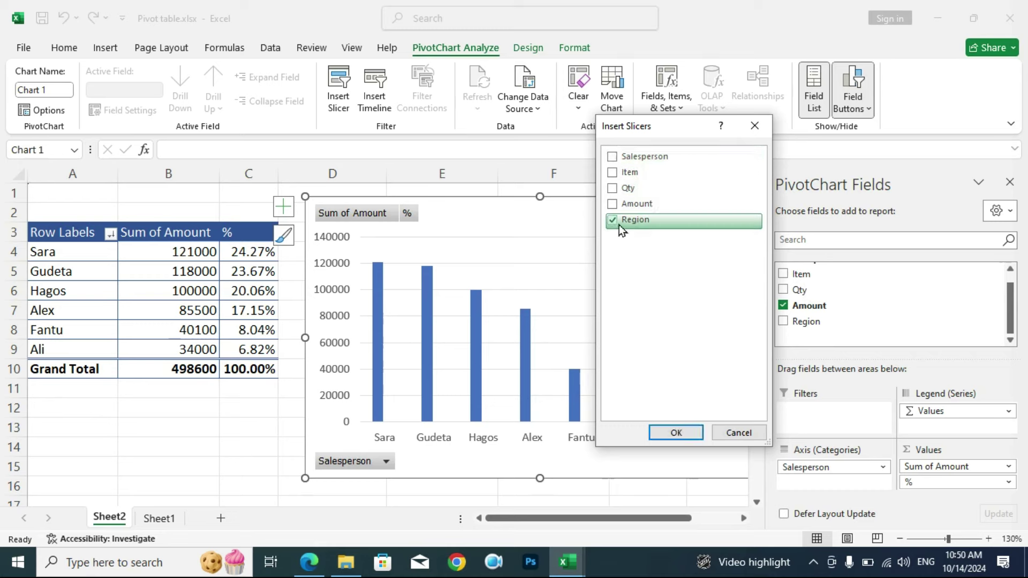
pyautogui.click(667, 430)
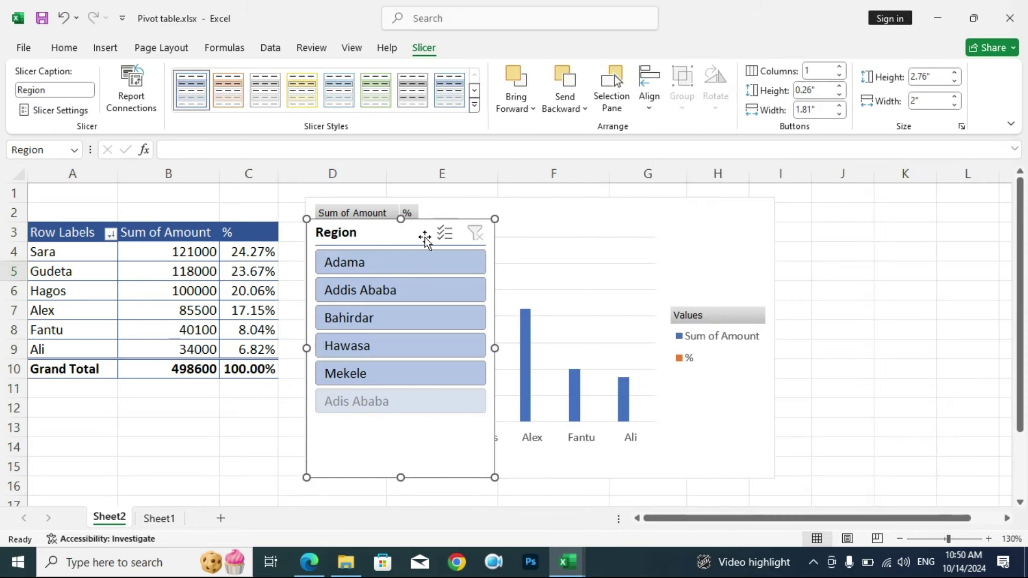
pyautogui.moveTo(387, 236); pyautogui.dragTo(814, 205)
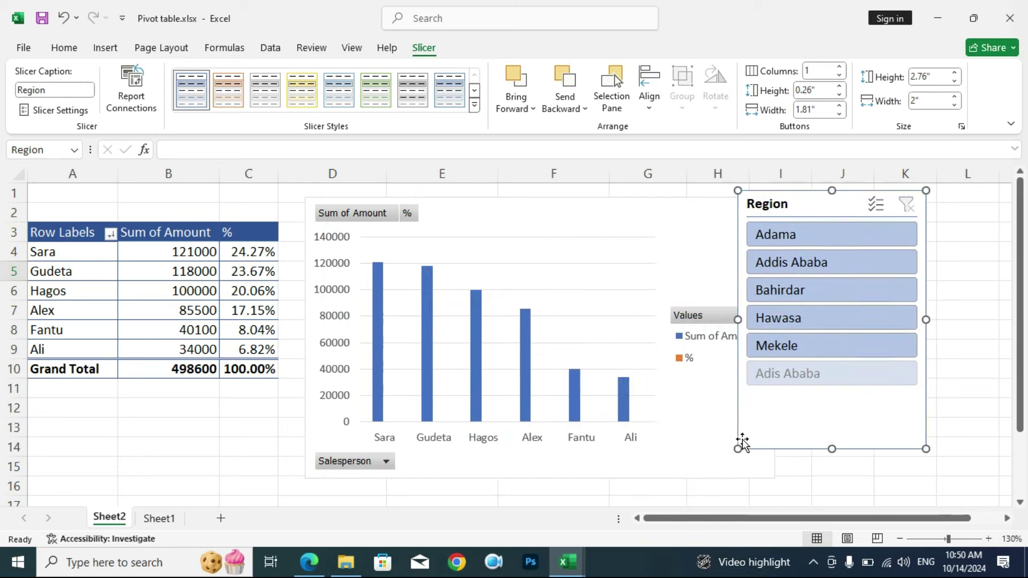
# - Resize the Region slicer narrower and taller, then filter to Addis Ababa (total 120500)
pyautogui.moveTo(737, 449); pyautogui.dragTo(783, 378)
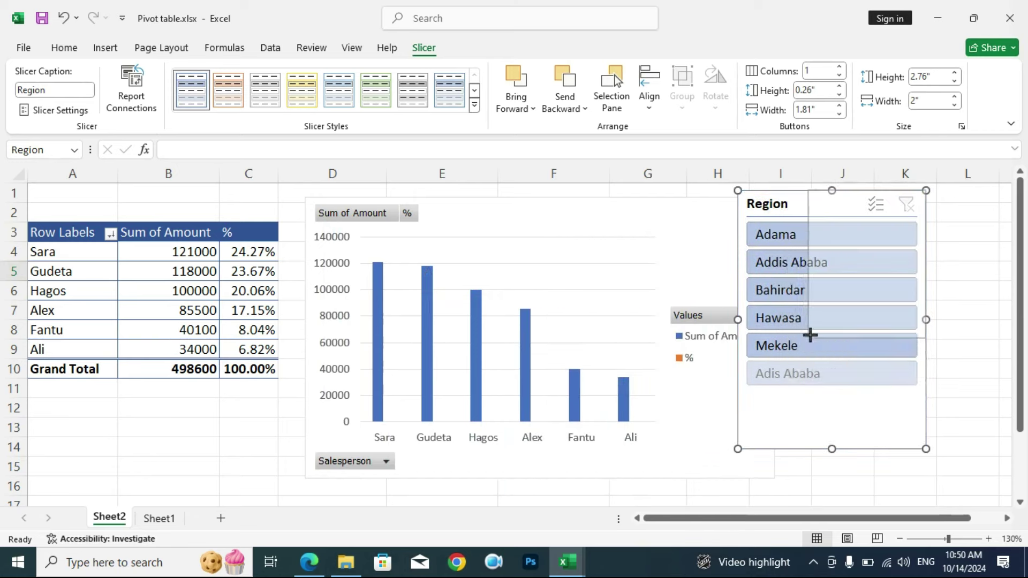
pyautogui.moveTo(783, 379); pyautogui.dragTo(782, 320)
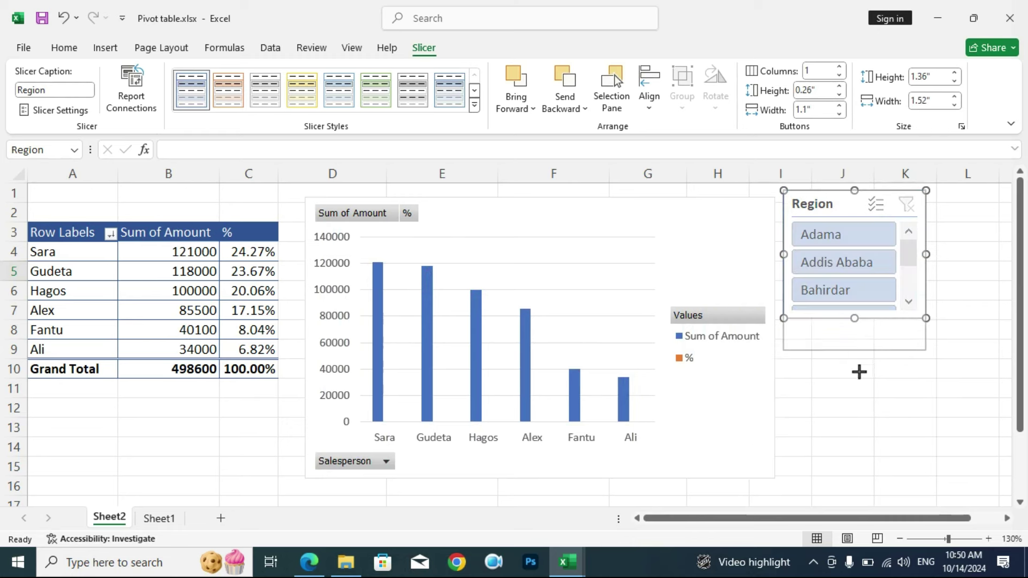
pyautogui.moveTo(857, 319); pyautogui.dragTo(864, 431)
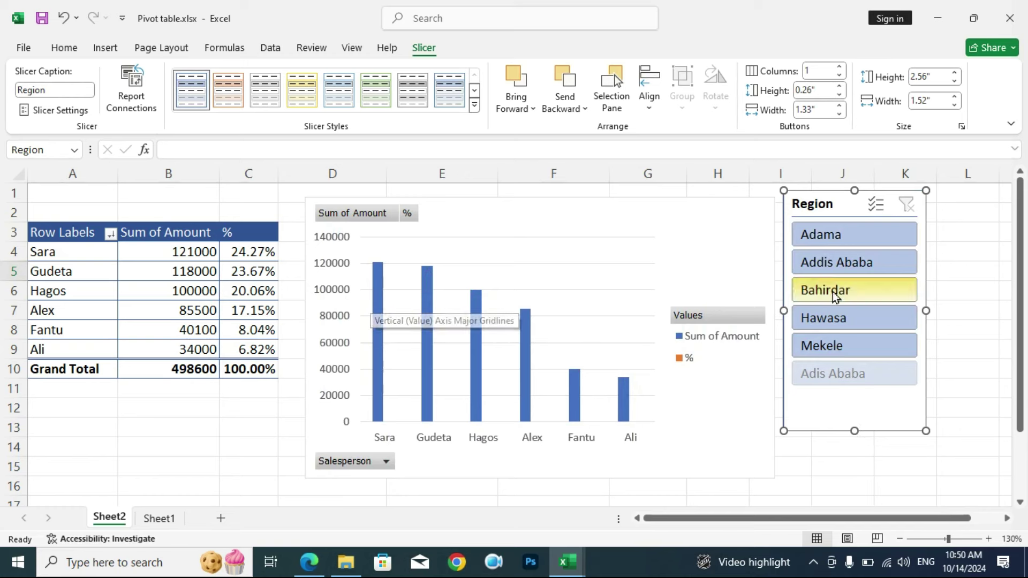
pyautogui.click(838, 261)
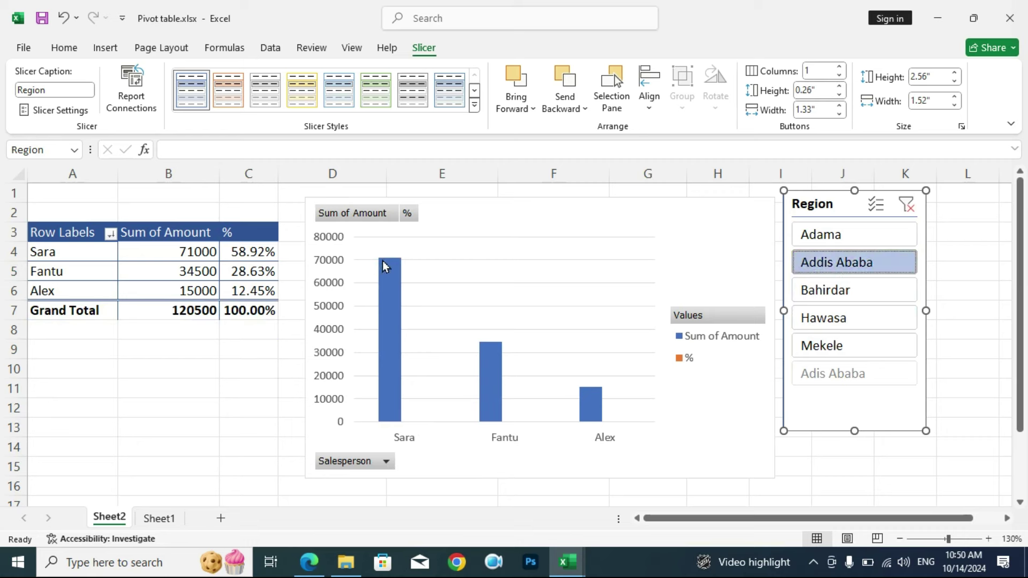
# - Filter by Adama, Bahirdar, Hawasa, Mekele and Addis Ababa in turn, then delete the slicer
pyautogui.click(831, 239)
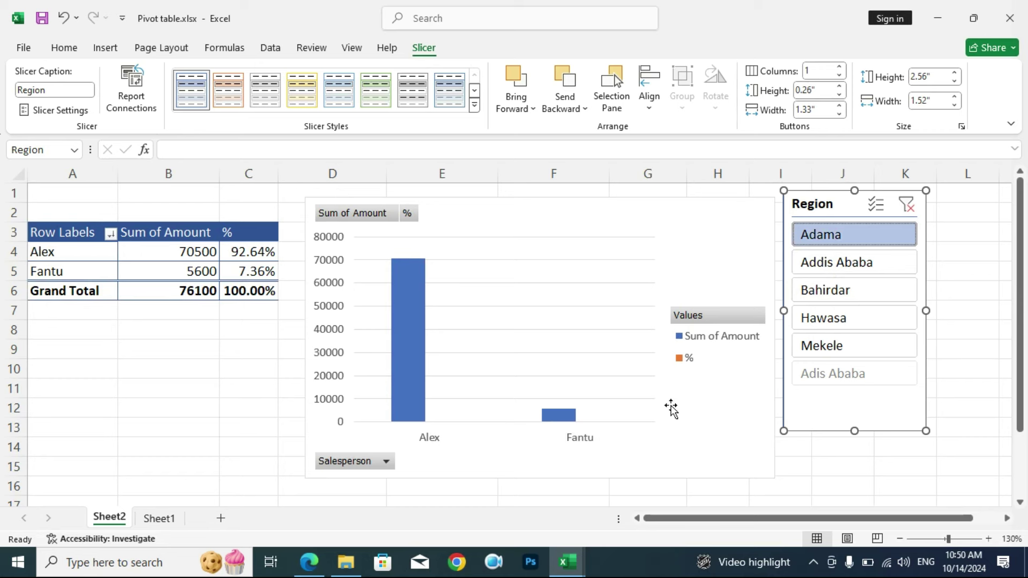
pyautogui.click(833, 292)
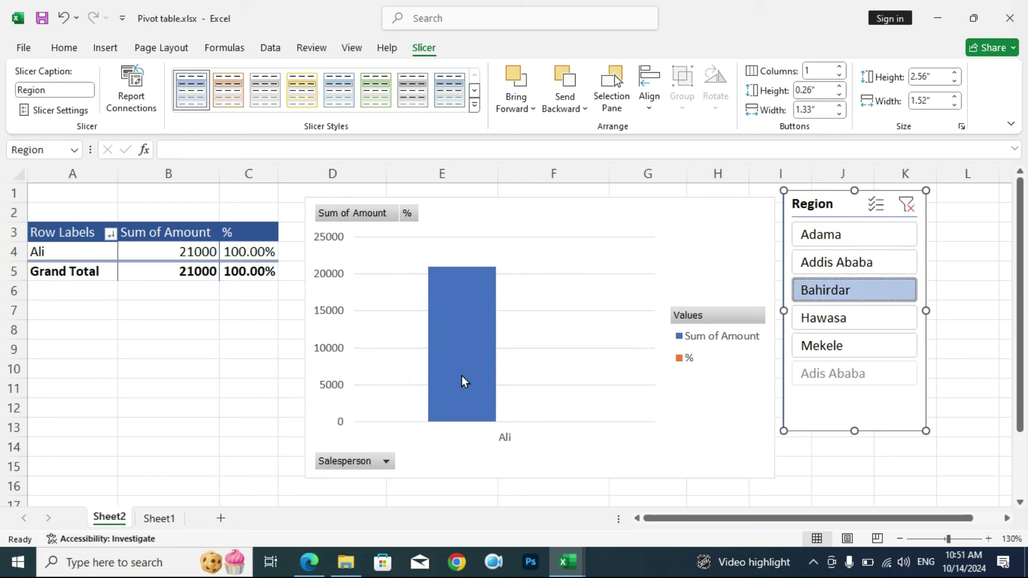
pyautogui.click(844, 321)
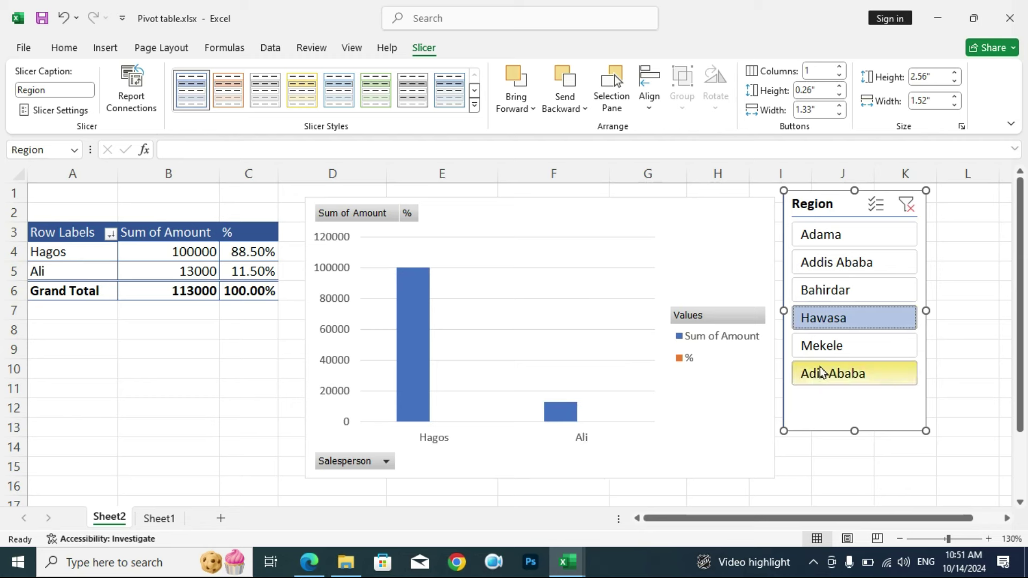
pyautogui.click(829, 350)
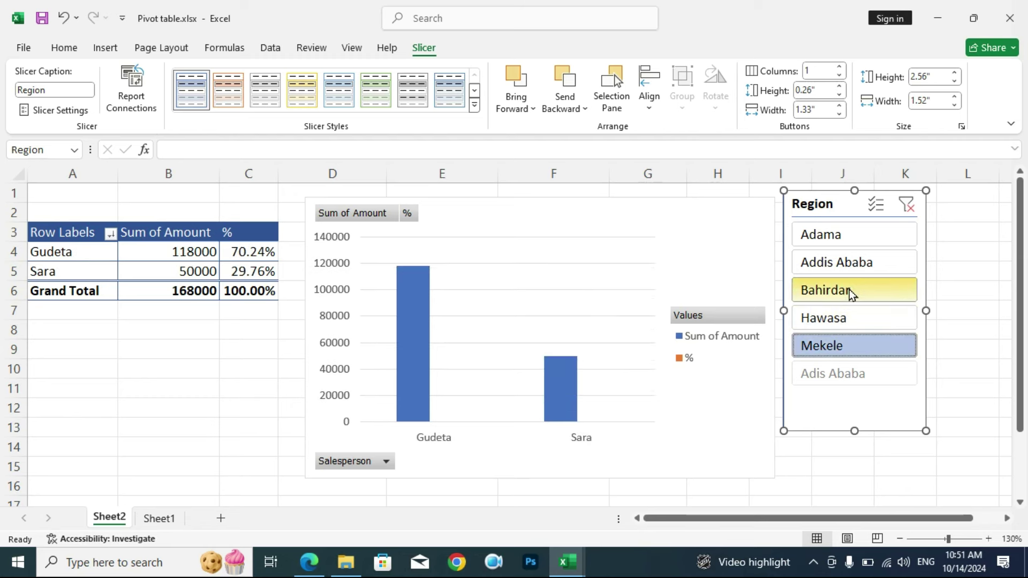
pyautogui.click(850, 271)
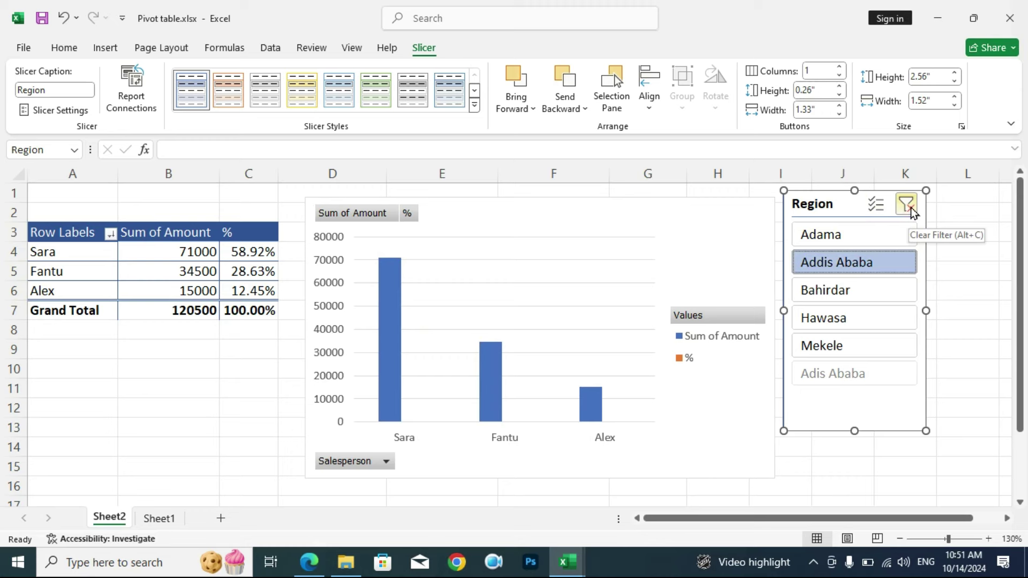
pyautogui.press('Delete')
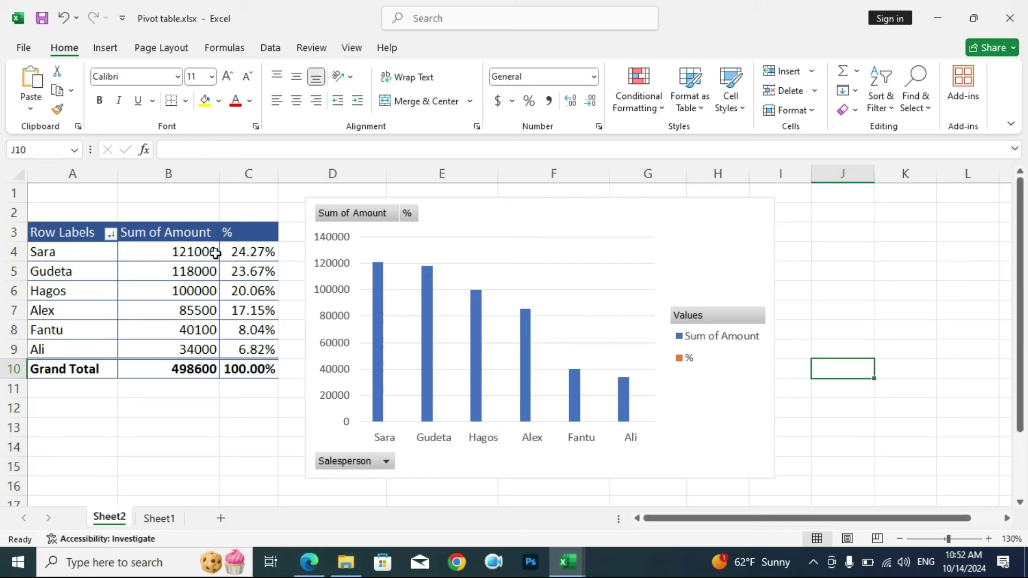
# - Delete the PivotChart and reopen the PivotTable Fields list from a pivot cell
pyautogui.click(159, 251)
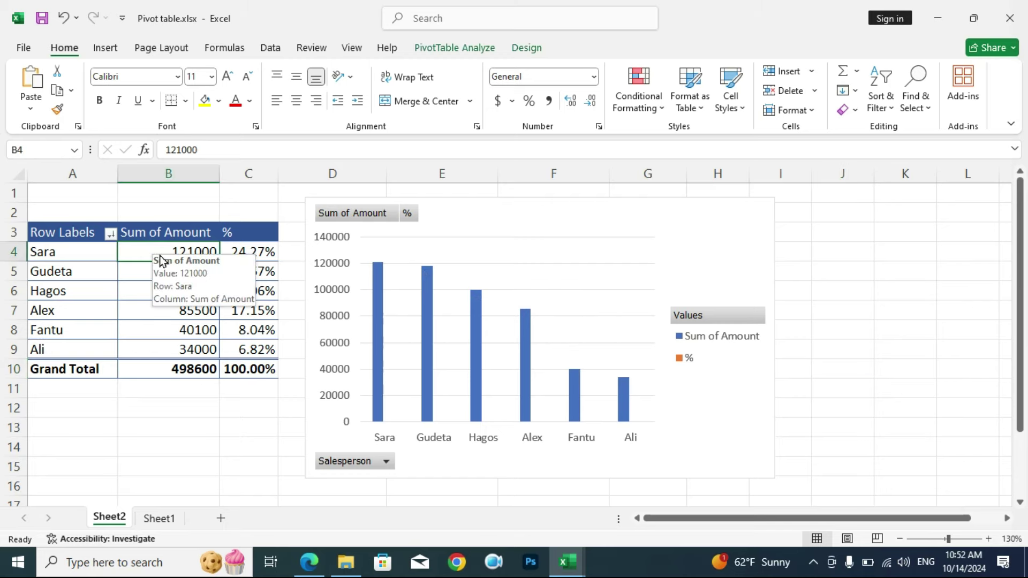
pyautogui.click(458, 219)
pyautogui.press('Delete')
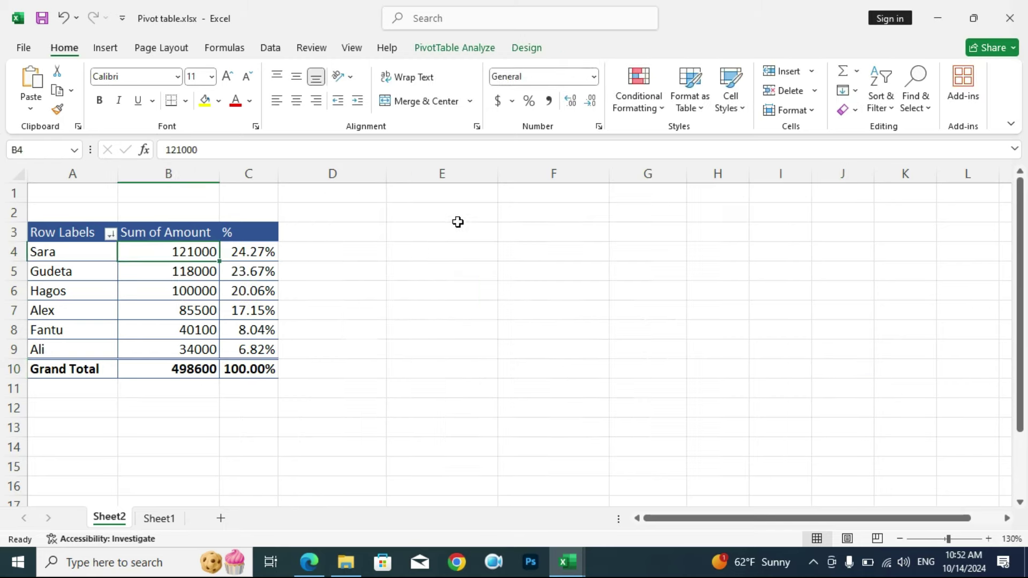
pyautogui.click(172, 268)
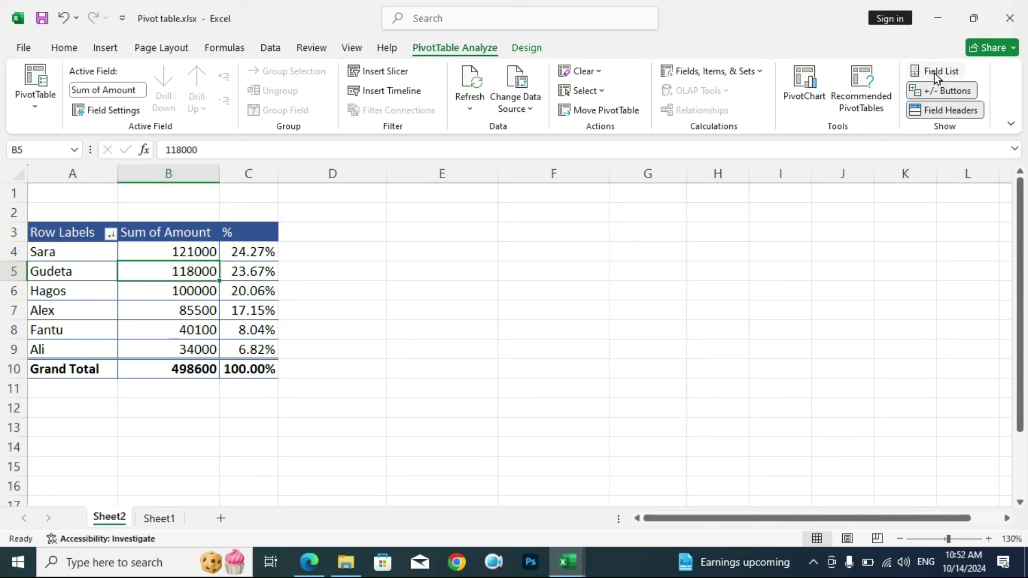
pyautogui.click(954, 79)
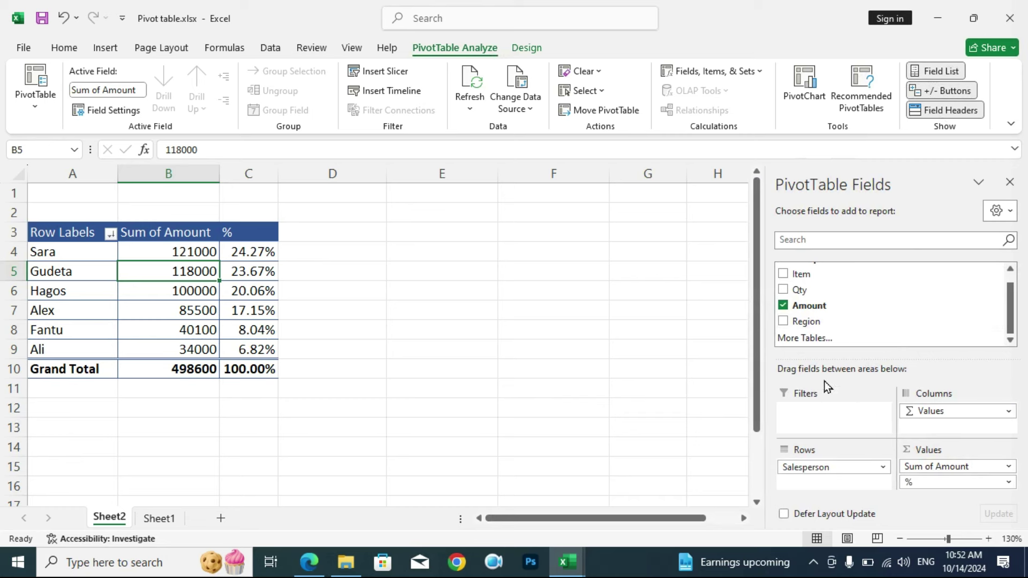
# - Add Region to the Filters area and test filtering the pivot to Adama, then Hawasa
pyautogui.moveTo(796, 323); pyautogui.dragTo(798, 419)
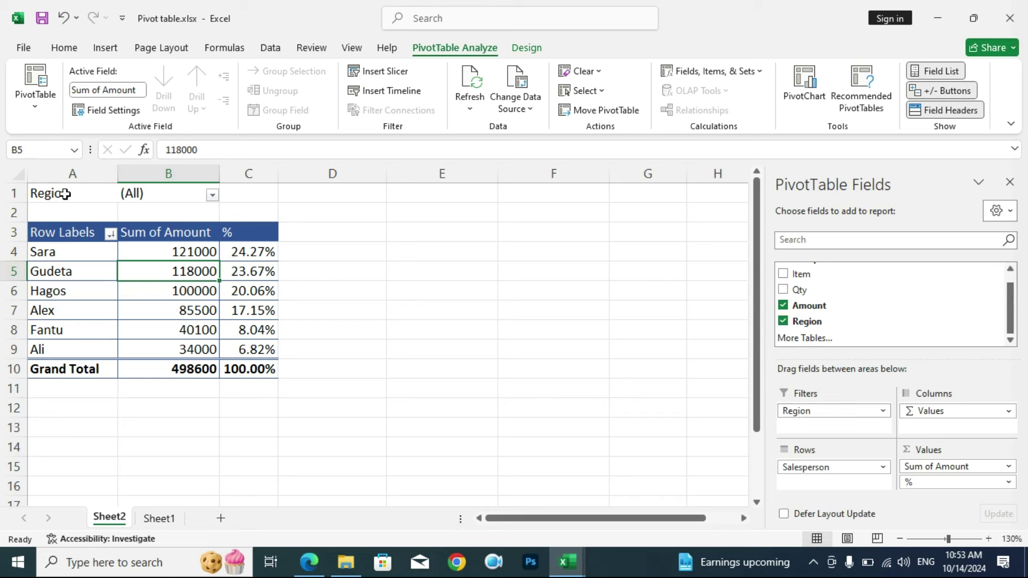
pyautogui.click(213, 195)
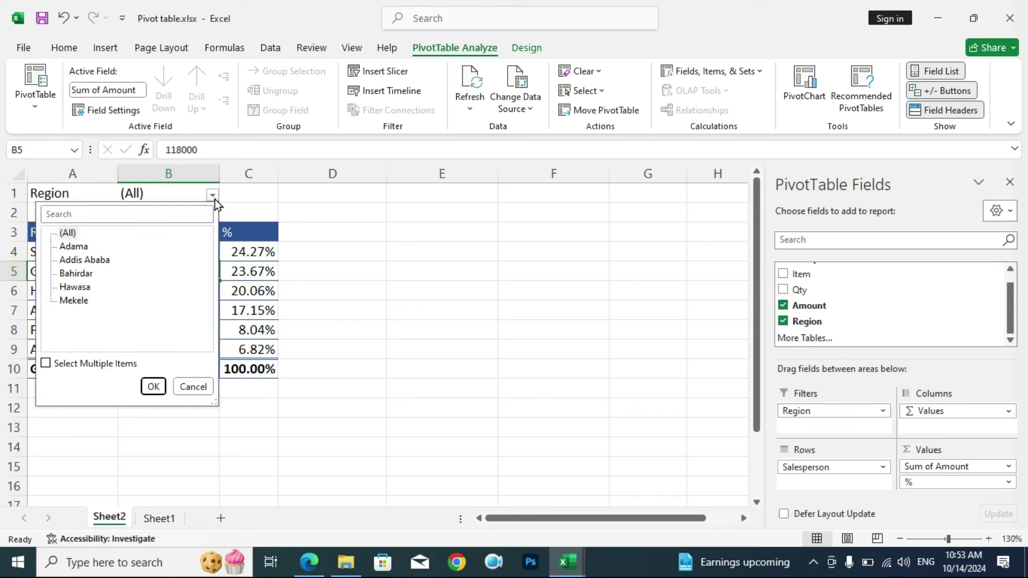
pyautogui.click(74, 247)
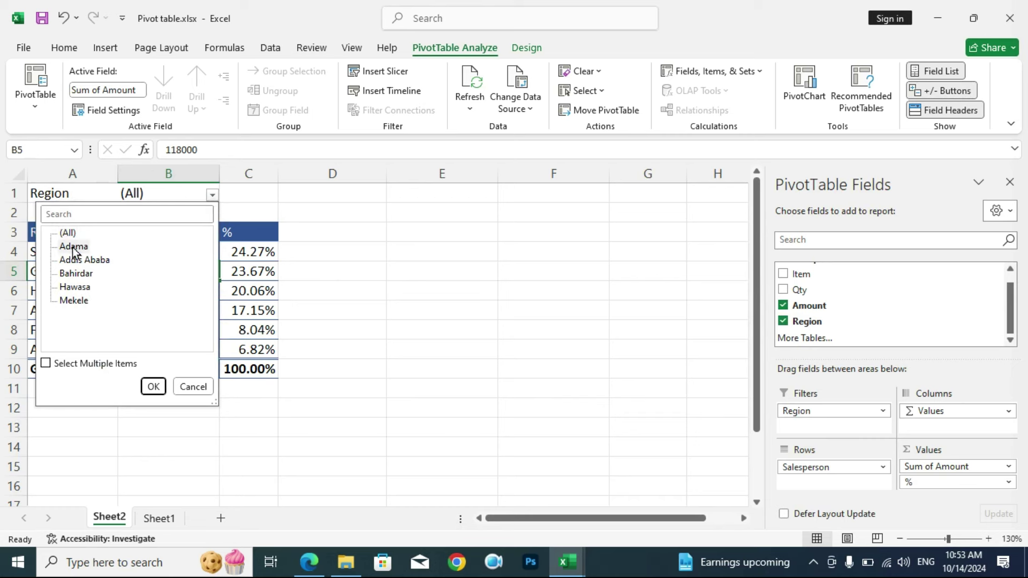
pyautogui.click(152, 387)
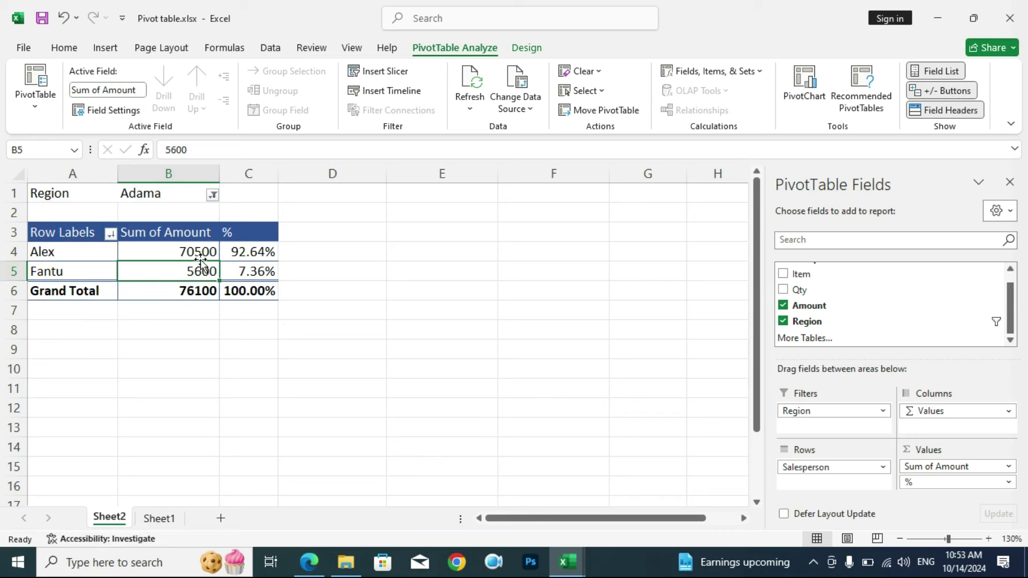
pyautogui.click(213, 196)
pyautogui.click(74, 288)
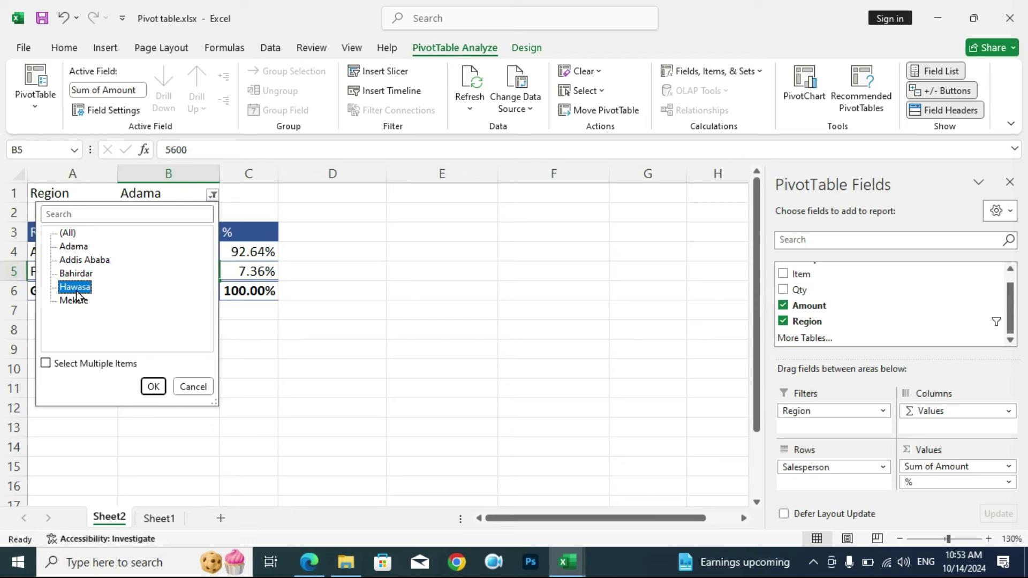
pyautogui.click(153, 387)
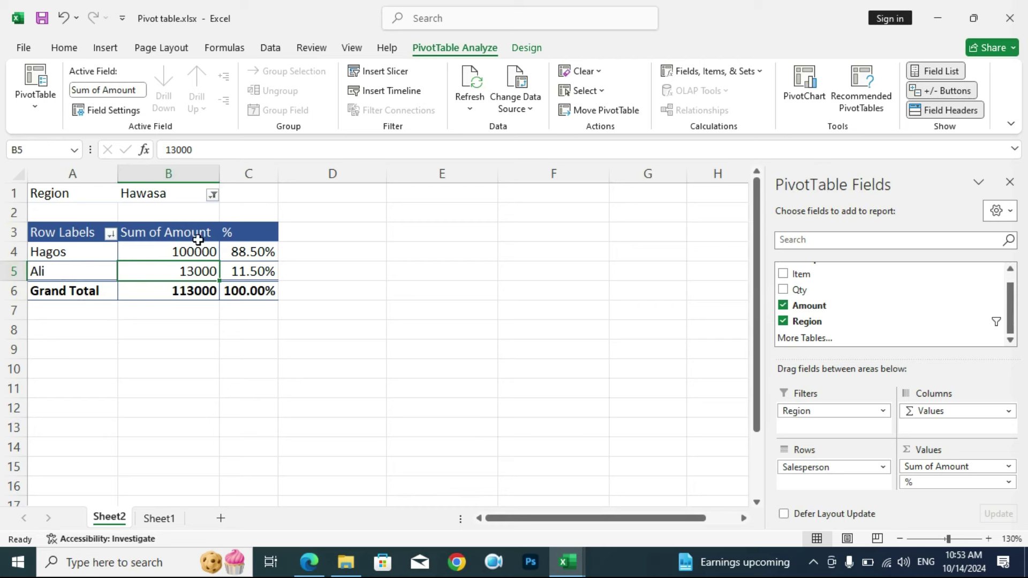
# - Reset the Region filter to (All) with Select Multiple Items, then drag Region out of Filters
pyautogui.click(212, 195)
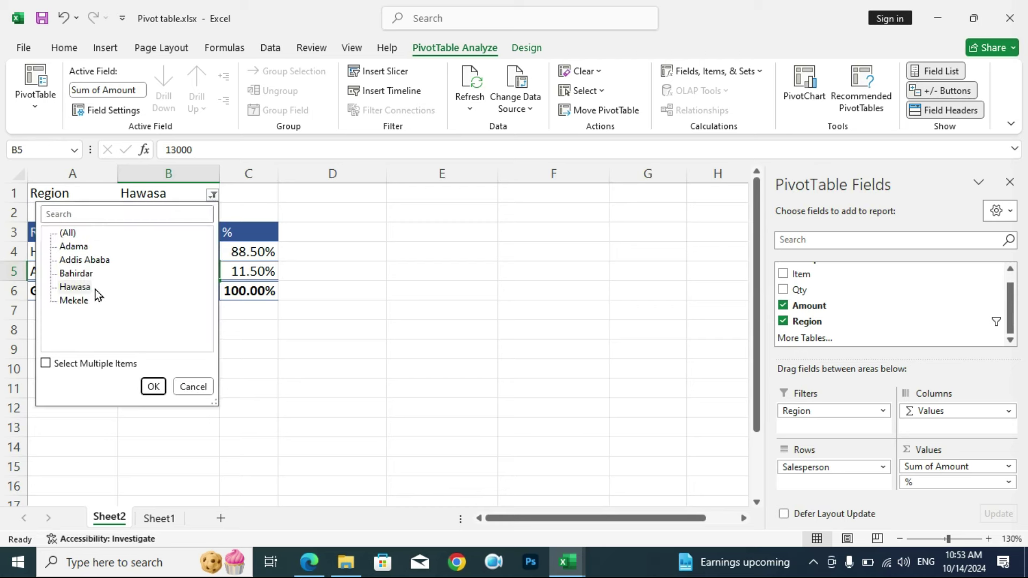
pyautogui.click(54, 364)
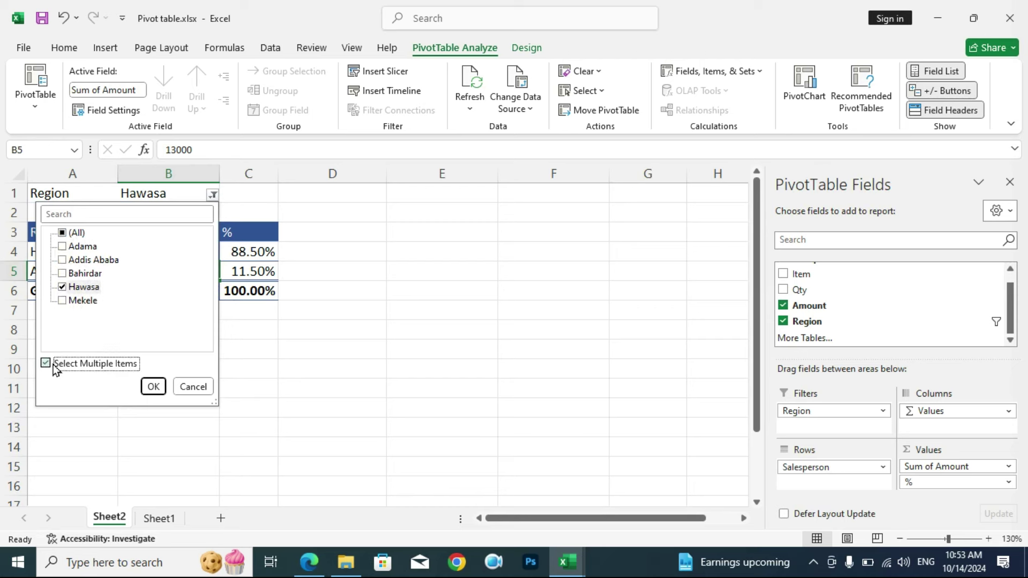
pyautogui.click(63, 234)
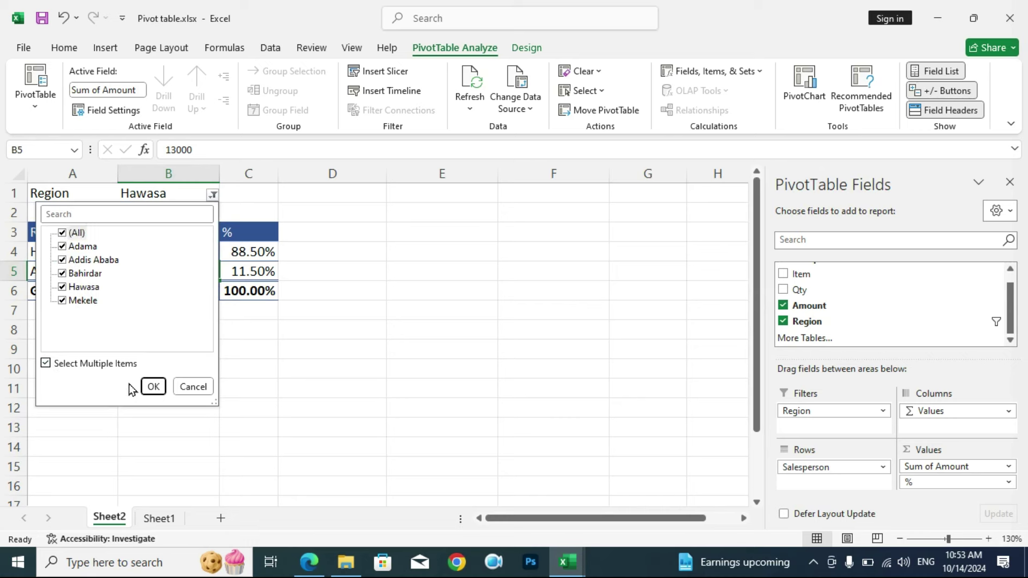
pyautogui.click(152, 386)
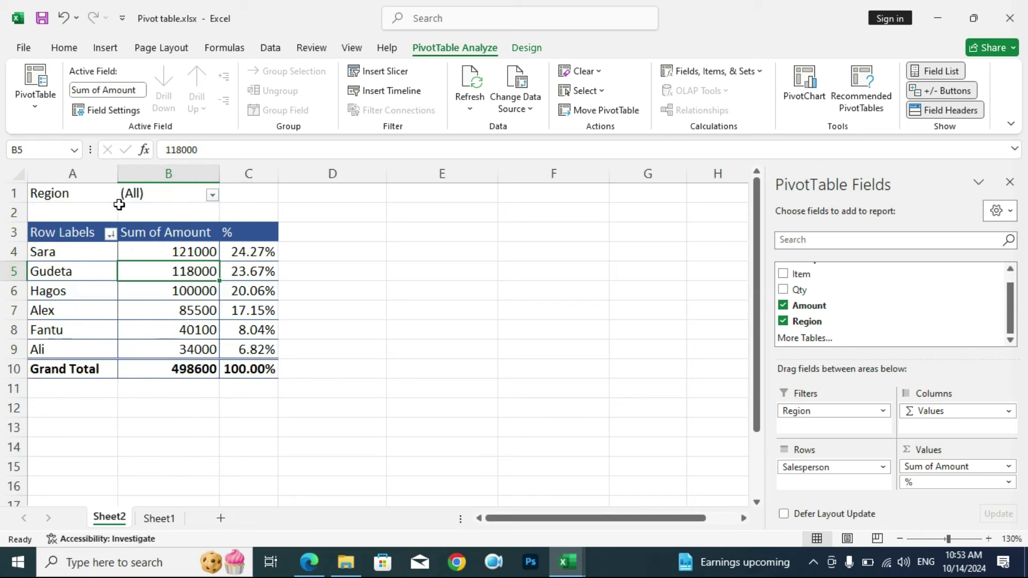
pyautogui.moveTo(796, 411); pyautogui.dragTo(611, 366)
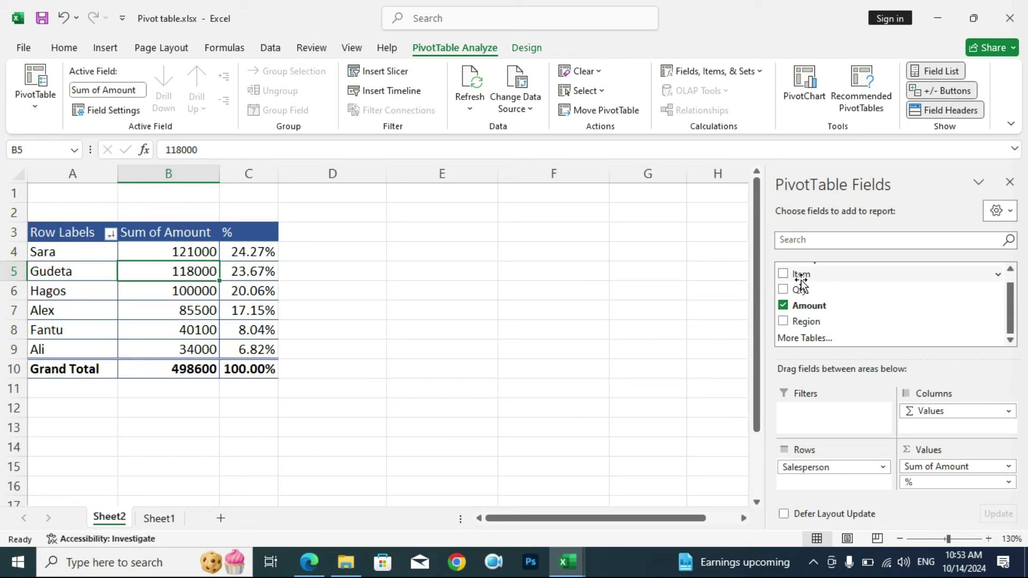
pyautogui.moveTo(801, 276); pyautogui.dragTo(802, 423)
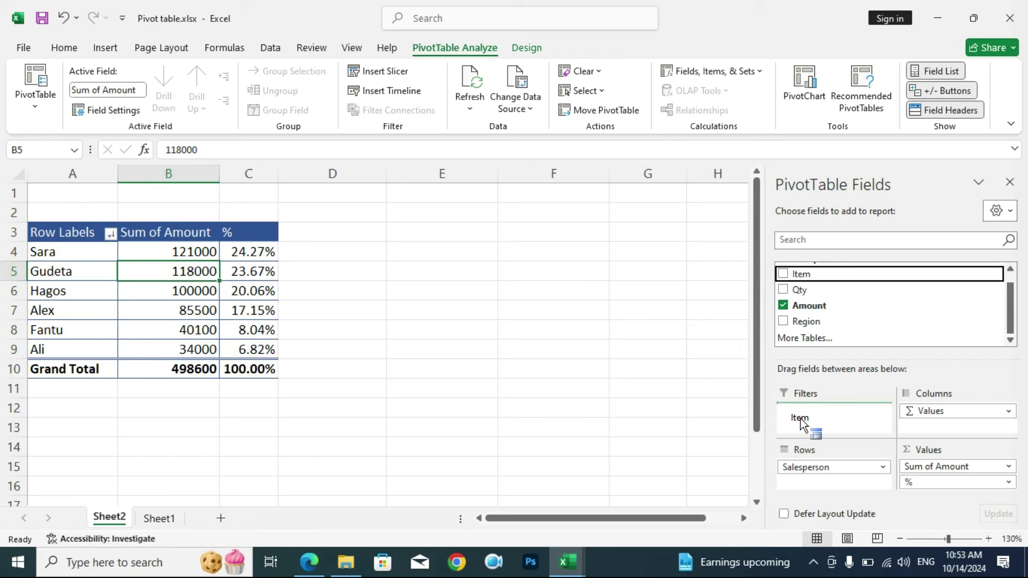
pyautogui.moveTo(802, 423); pyautogui.dragTo(800, 419)
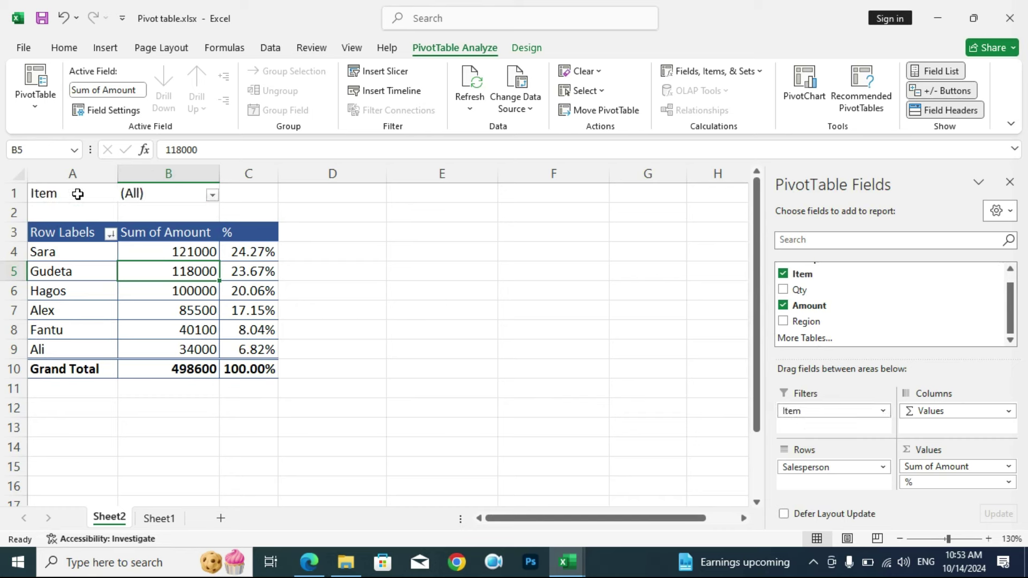
pyautogui.click(212, 196)
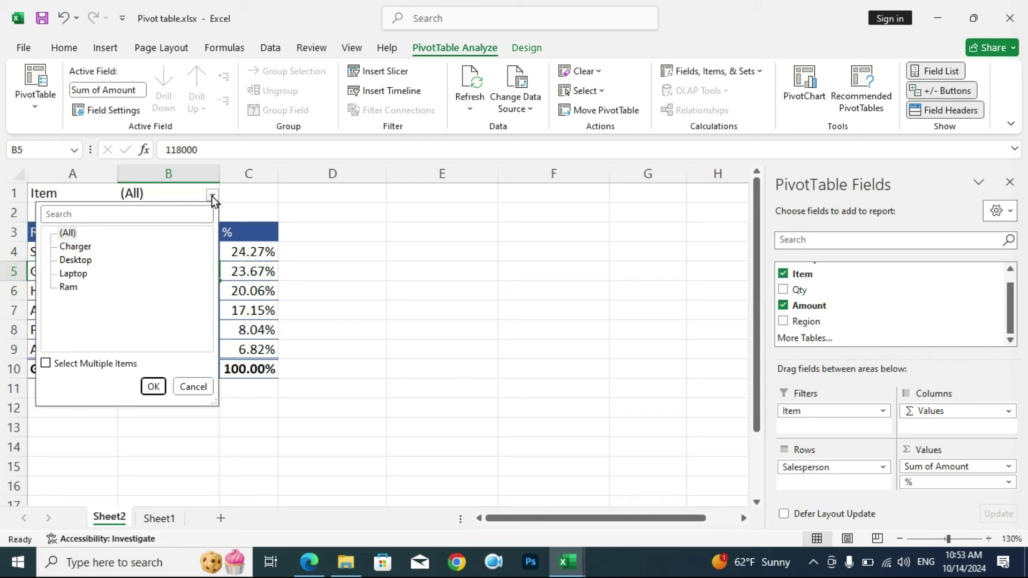
pyautogui.click(76, 277)
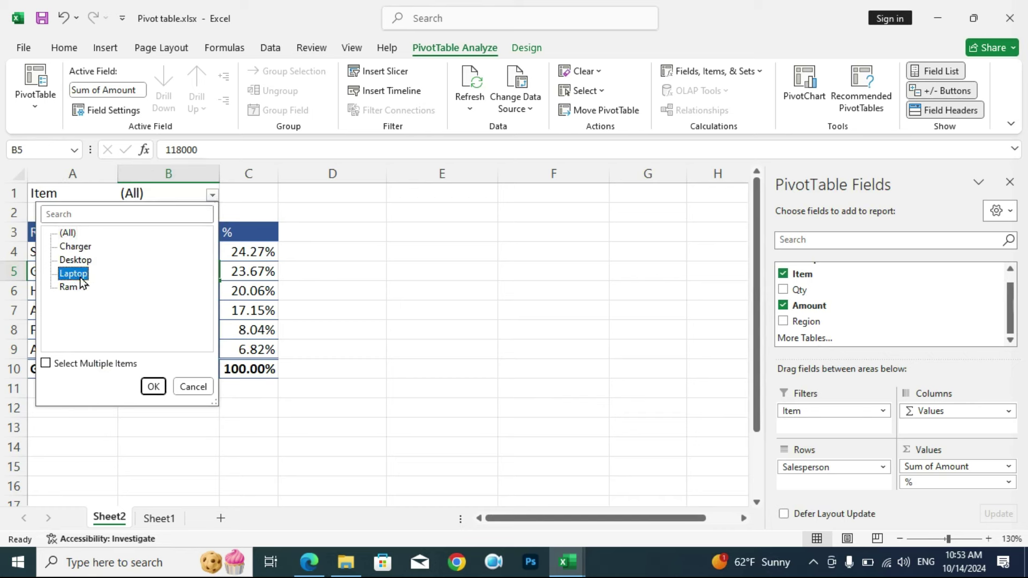
pyautogui.click(153, 386)
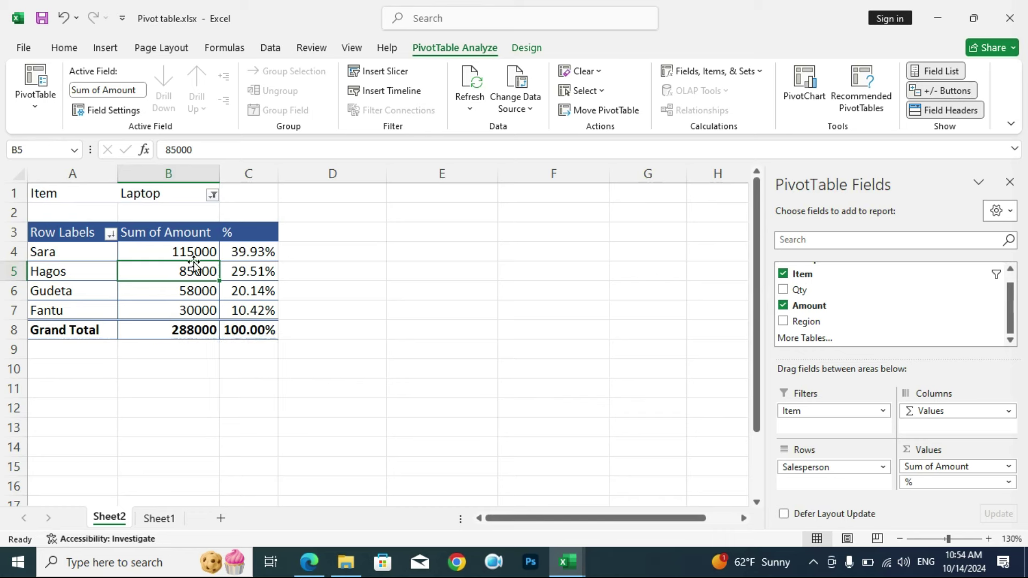
pyautogui.click(213, 196)
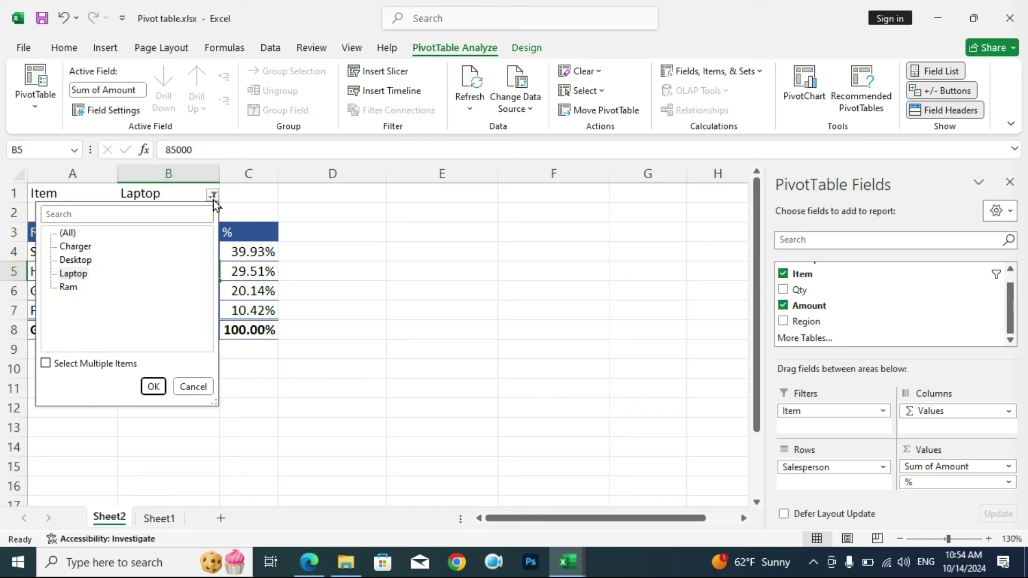
pyautogui.click(82, 262)
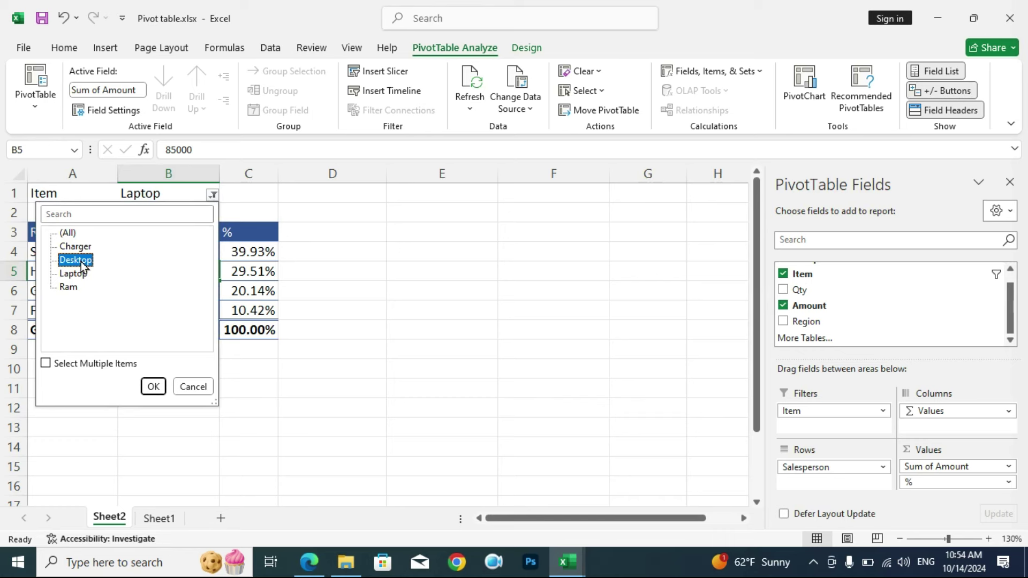
pyautogui.click(153, 387)
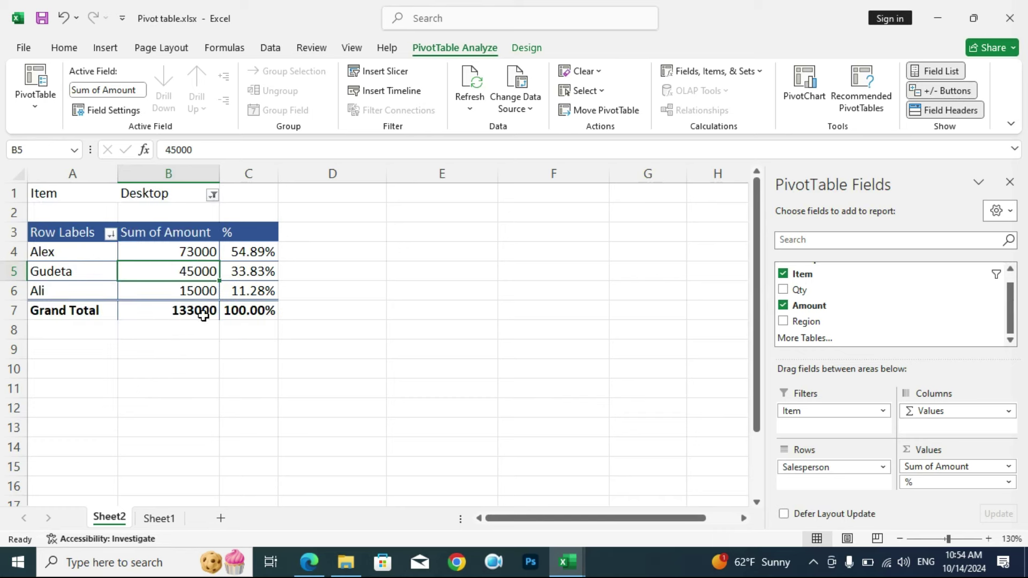
pyautogui.click(213, 195)
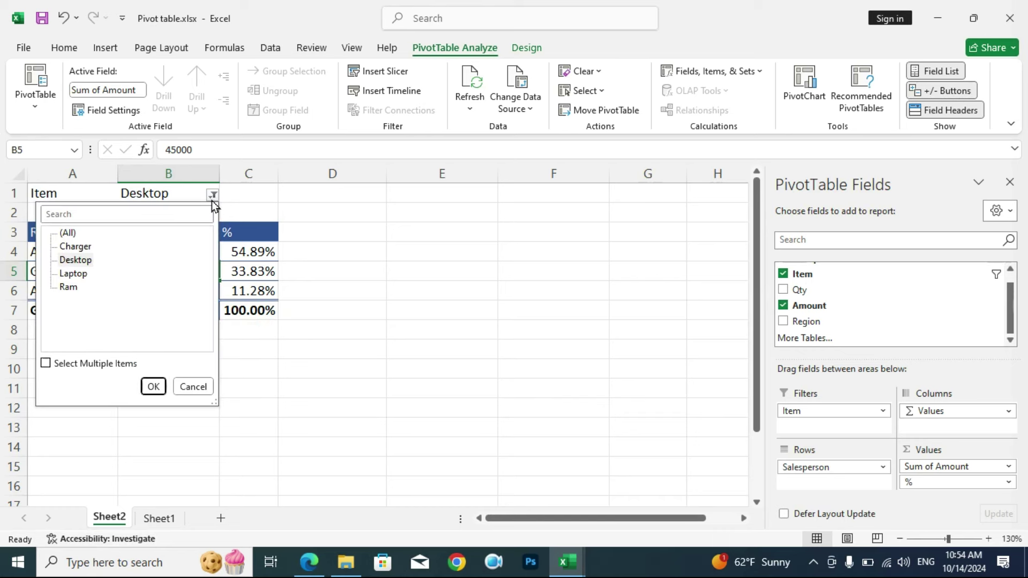
pyautogui.click(74, 291)
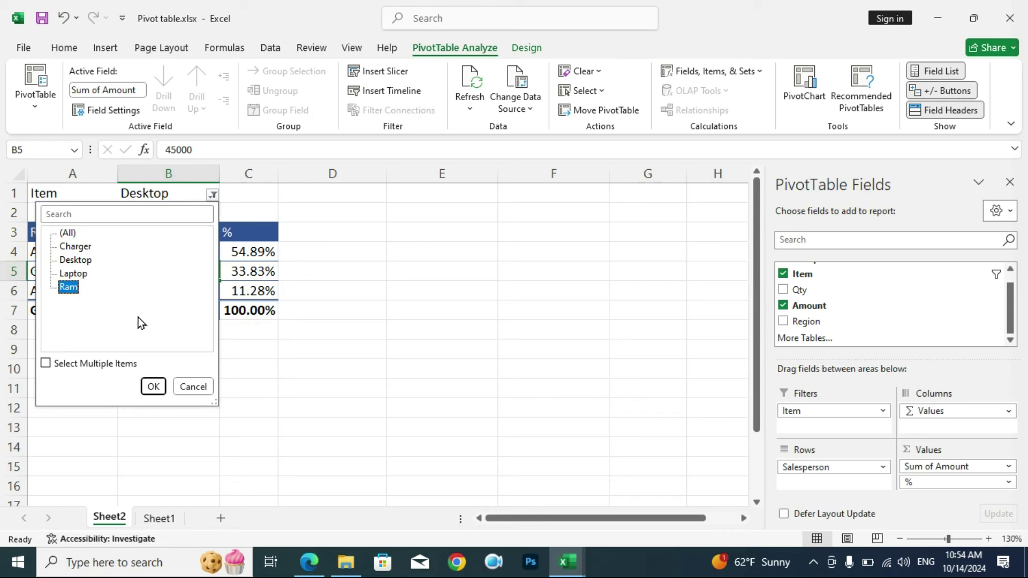
pyautogui.click(153, 386)
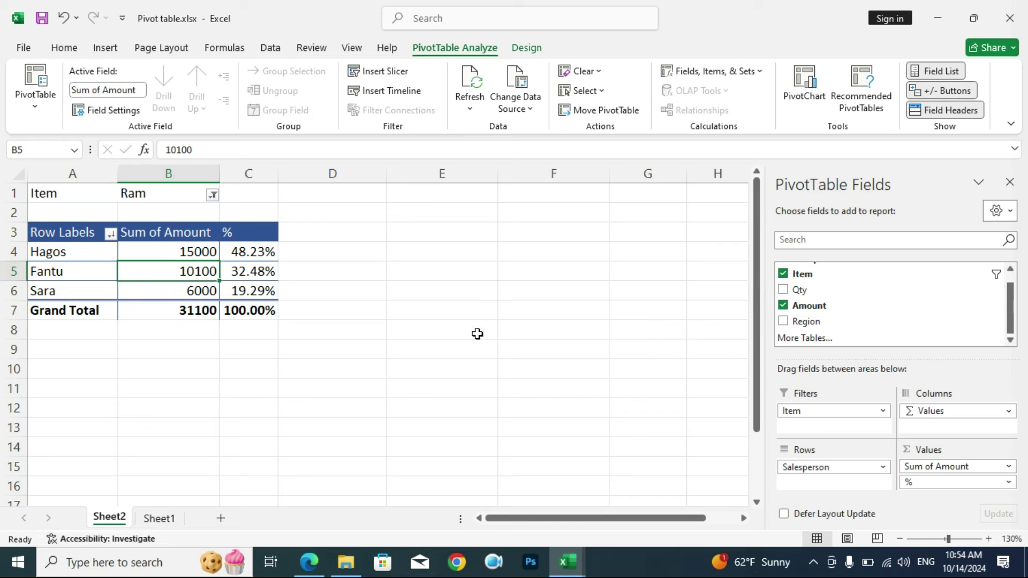
pyautogui.click(212, 195)
pyautogui.click(70, 233)
pyautogui.click(47, 363)
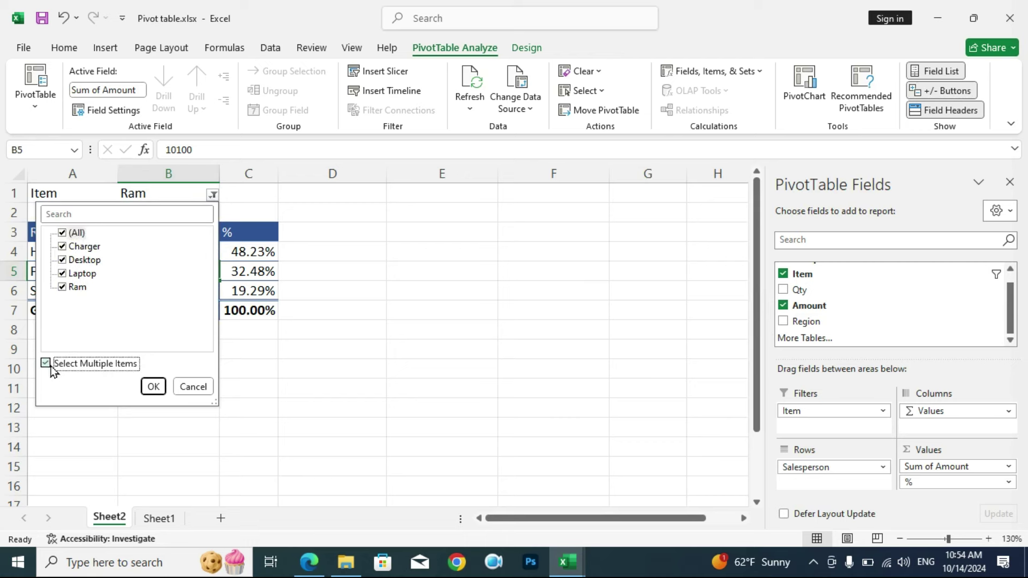
pyautogui.click(154, 386)
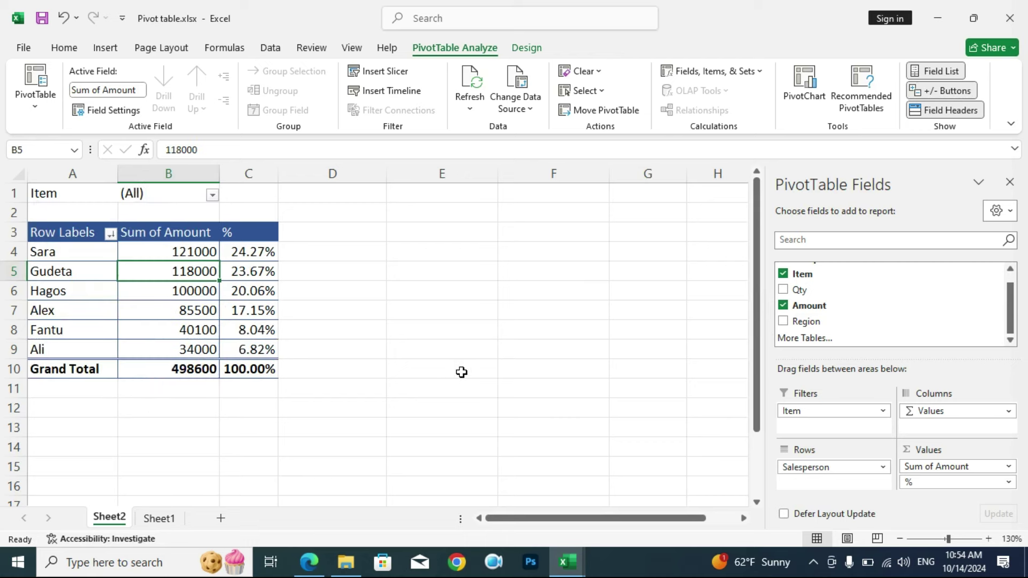
pyautogui.click(160, 519)
# - In Sheet1 row 20, enter the new salesperson's name and item Ram
pyautogui.scroll(-4, 204, 436)
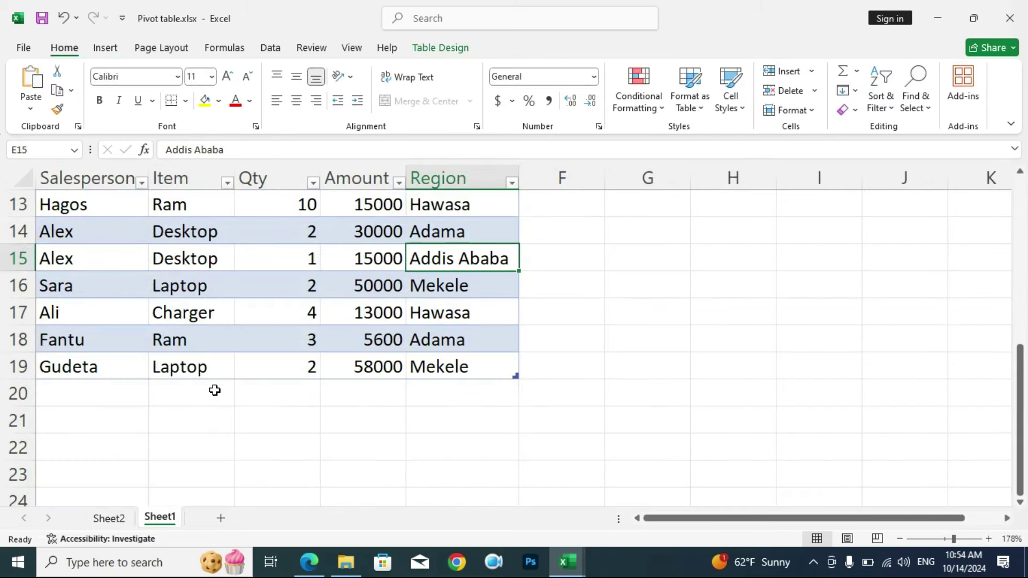
pyautogui.click(49, 394)
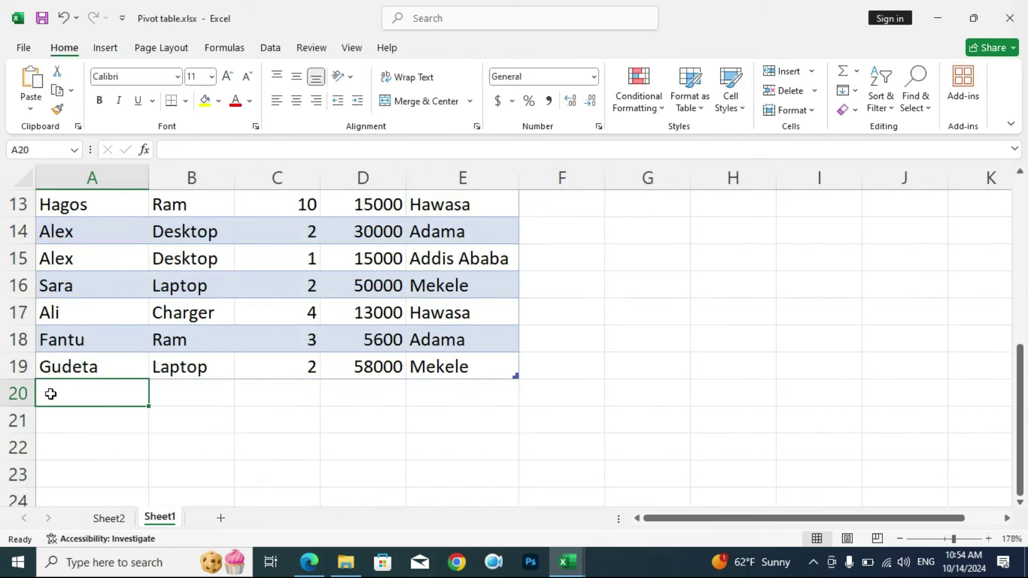
pyautogui.write('Beti')
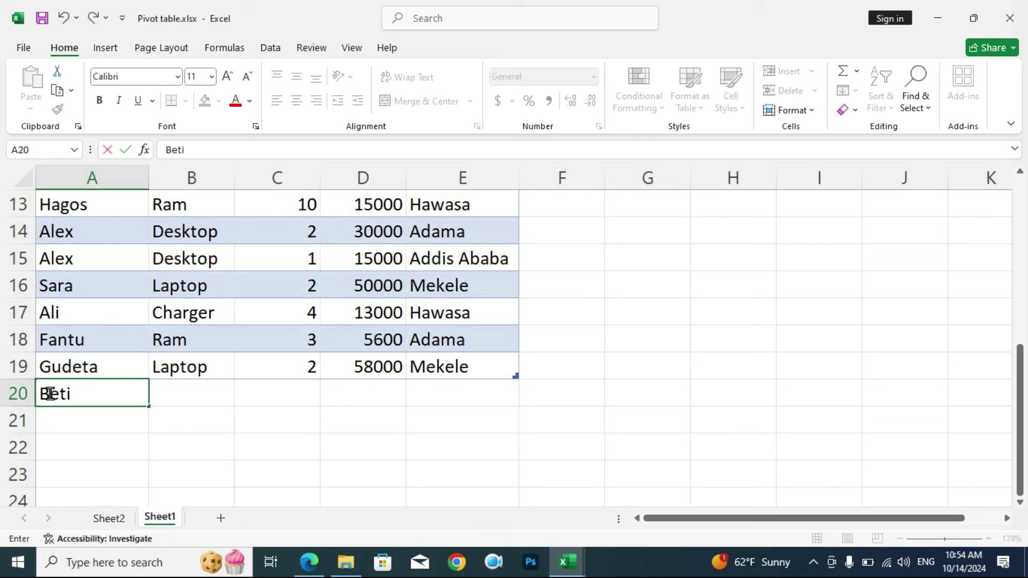
pyautogui.click(199, 399)
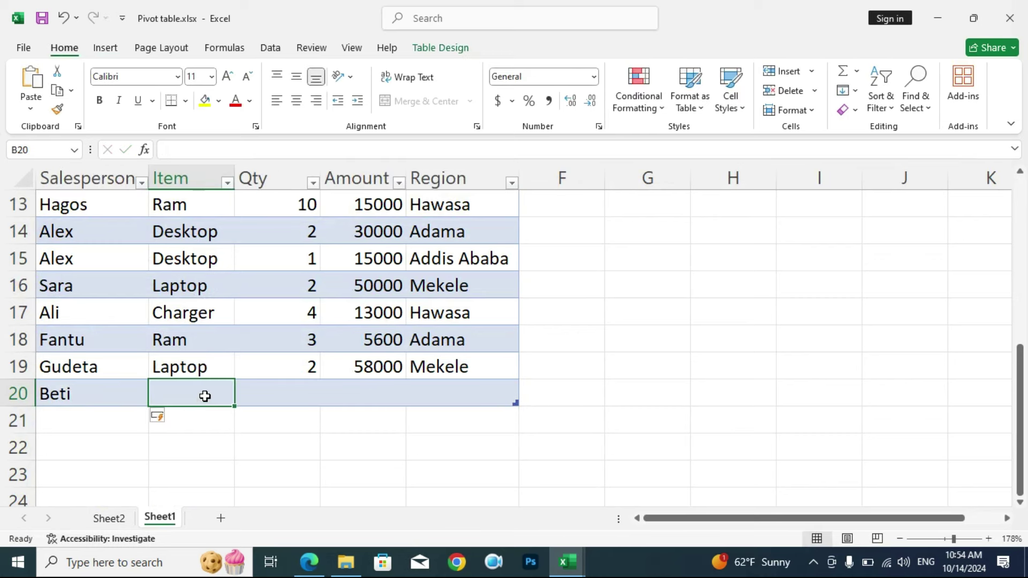
pyautogui.write('Ram')
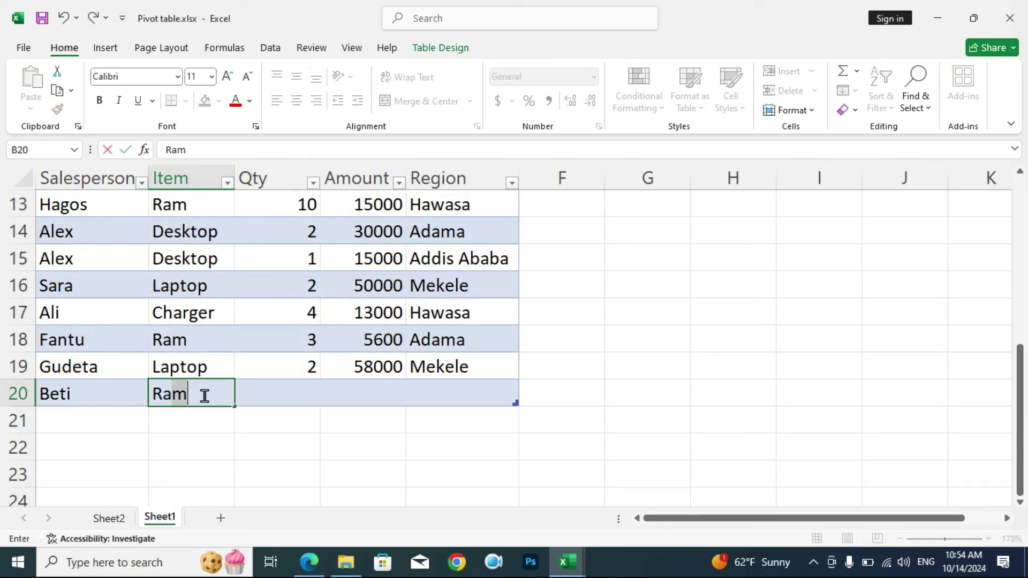
pyautogui.click(280, 390)
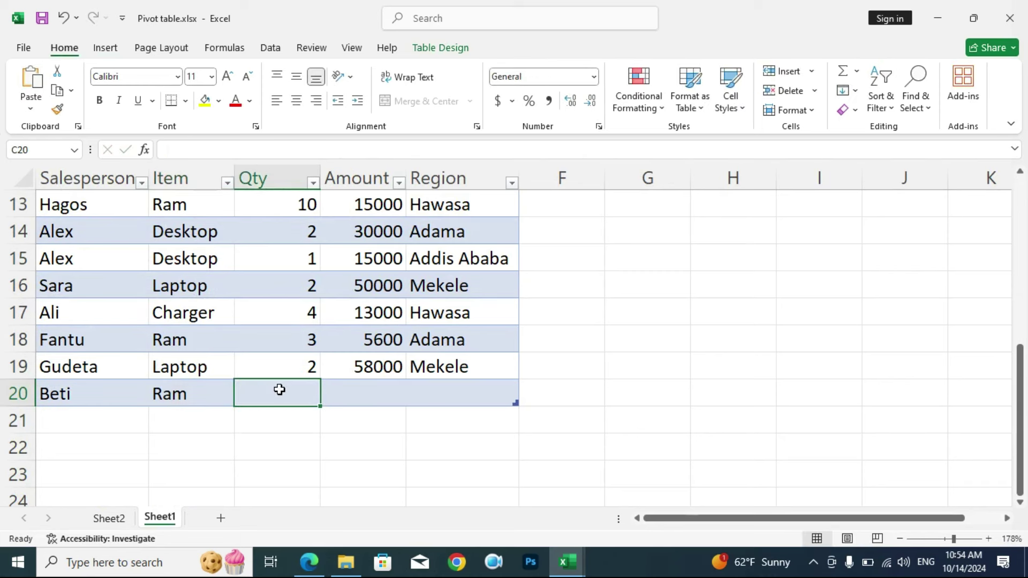
# - Fill in Qty 4, Amount 7500 and Region Adama, then return to Sheet2
pyautogui.write('4')
pyautogui.click(373, 391)
pyautogui.write('7500')
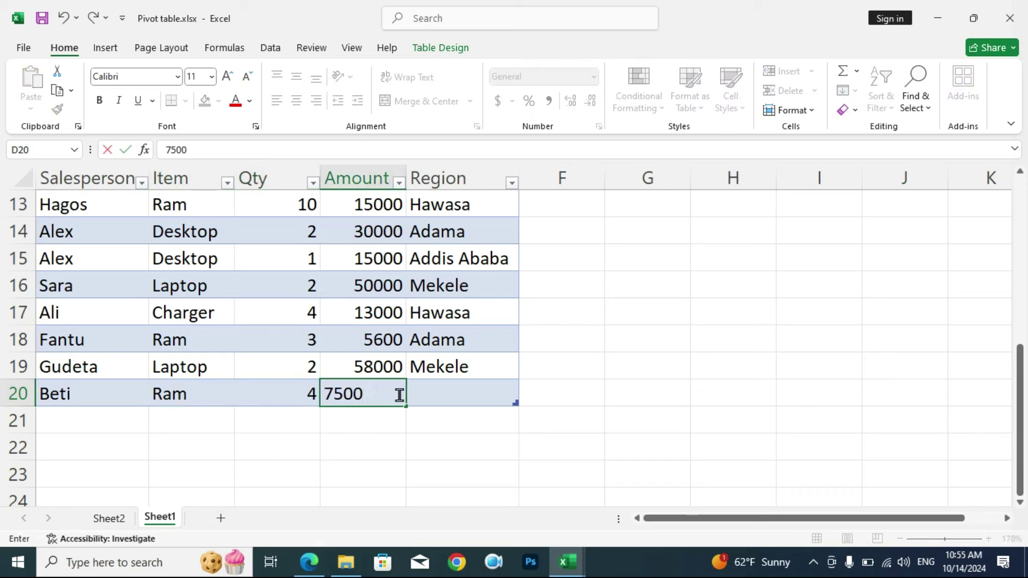
pyautogui.click(451, 394)
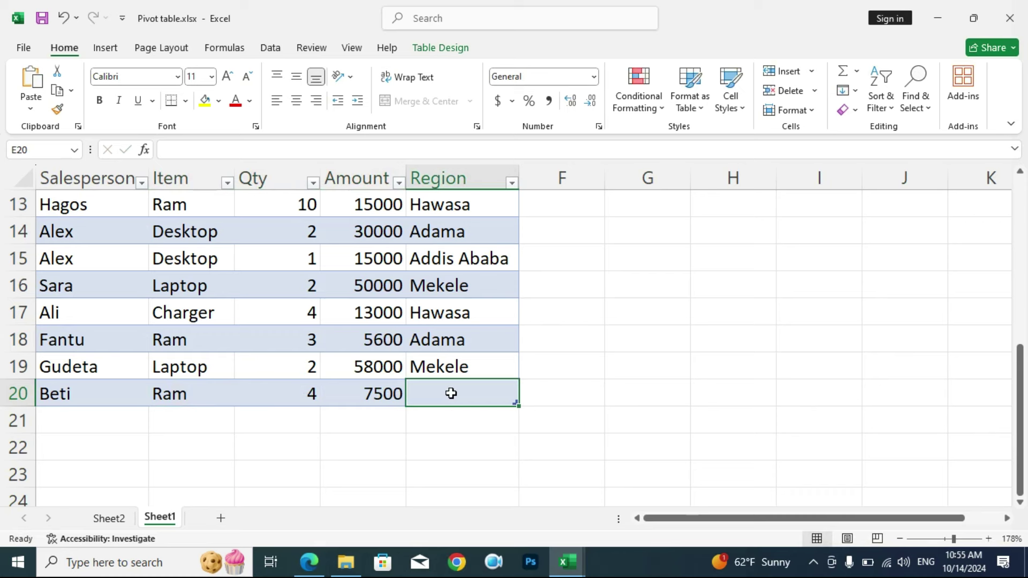
pyautogui.write('Adama')
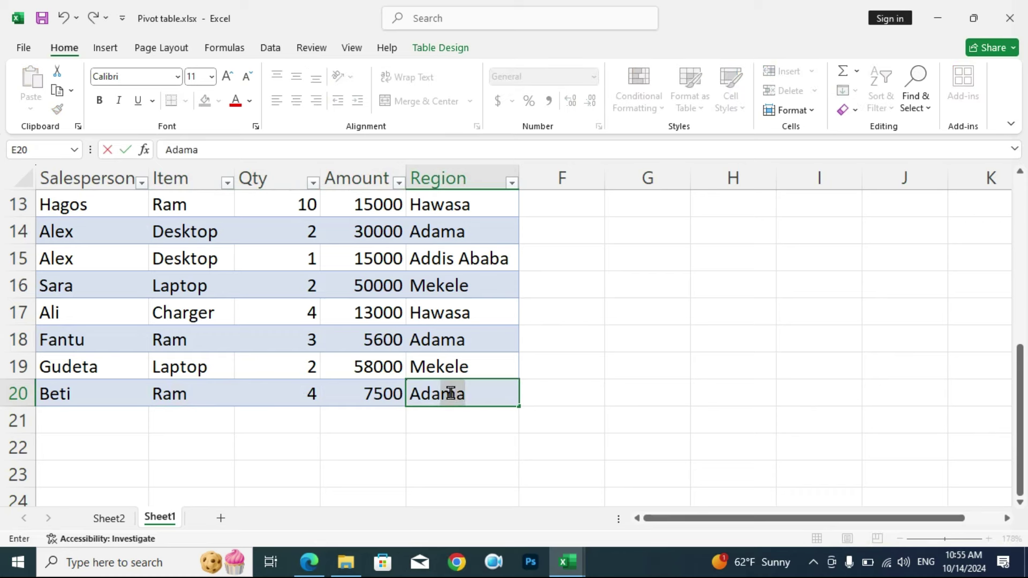
pyautogui.click(455, 448)
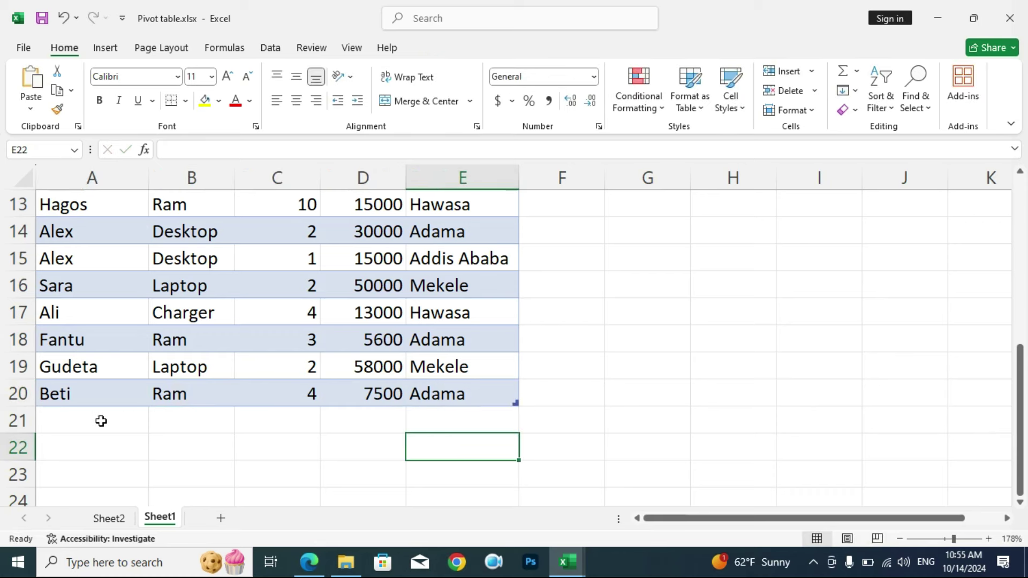
pyautogui.click(118, 519)
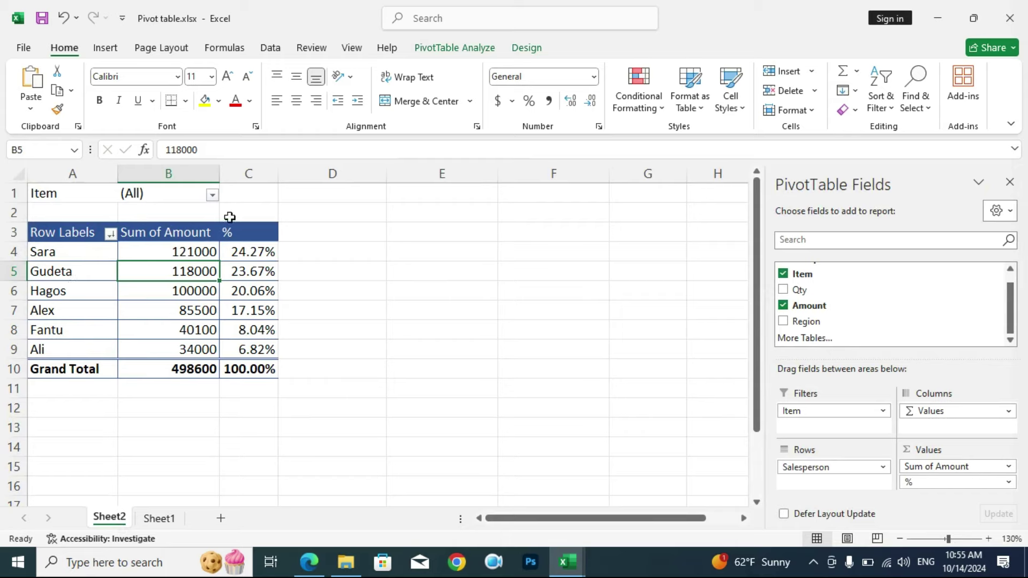
# - Refresh the PivotTable so the new 7500 sale appears and Grand Total reaches 506100
pyautogui.click(448, 47)
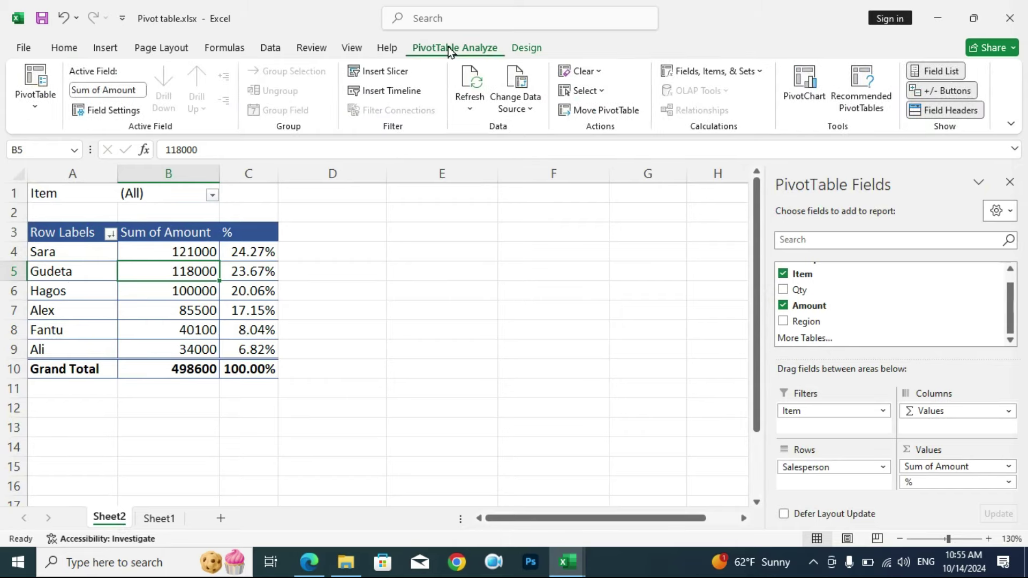
pyautogui.click(480, 96)
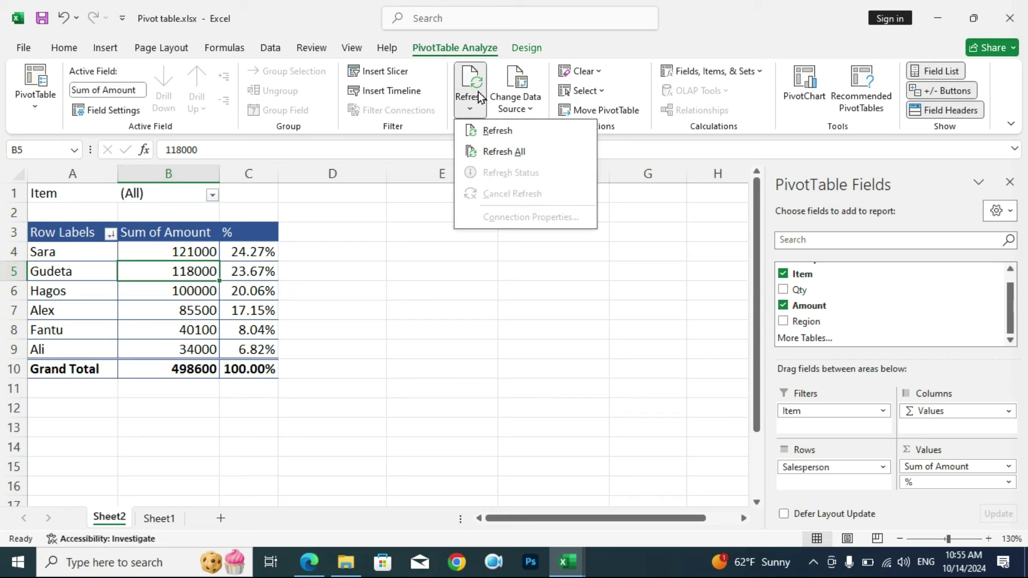
pyautogui.click(501, 155)
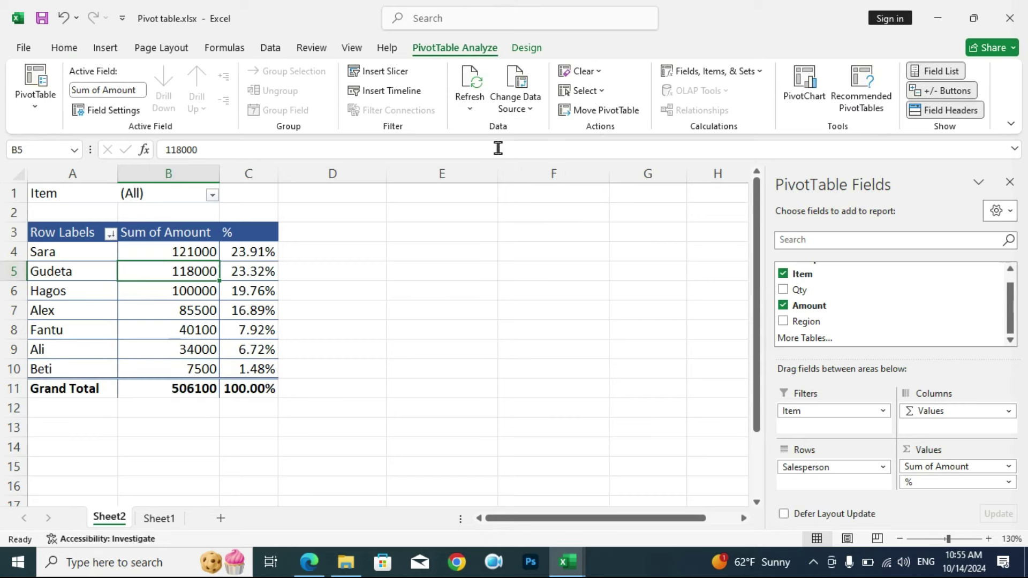